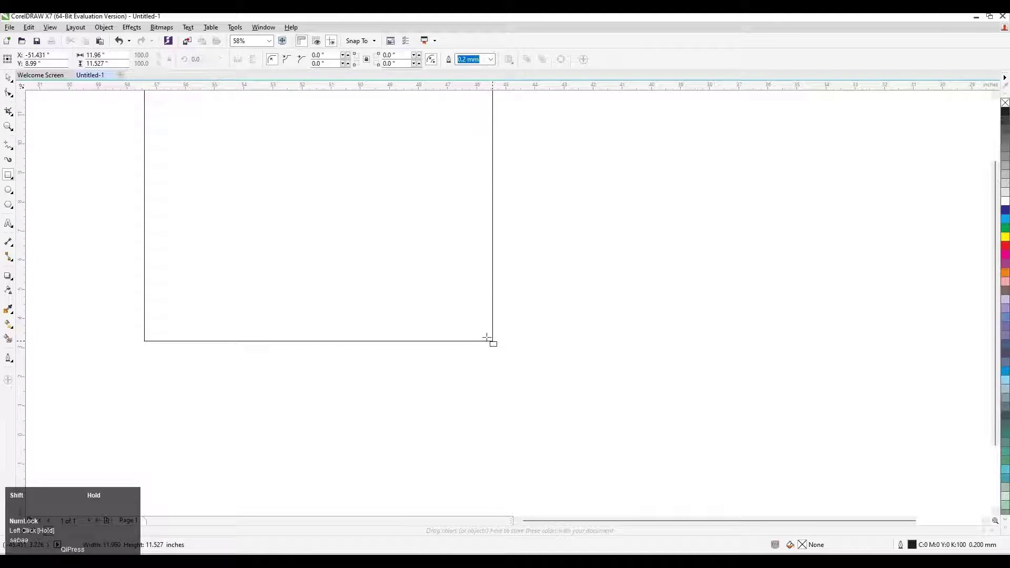
Draw a square and rotate it 45° into a diamond about 9.7 inches across
mouse_move(486, 337)
left_mouse_down()
mouse_move(395, 274)
mouse_move(427, 286)
mouse_move(466, 352)
mouse_move(519, 377)
left_mouse_up()
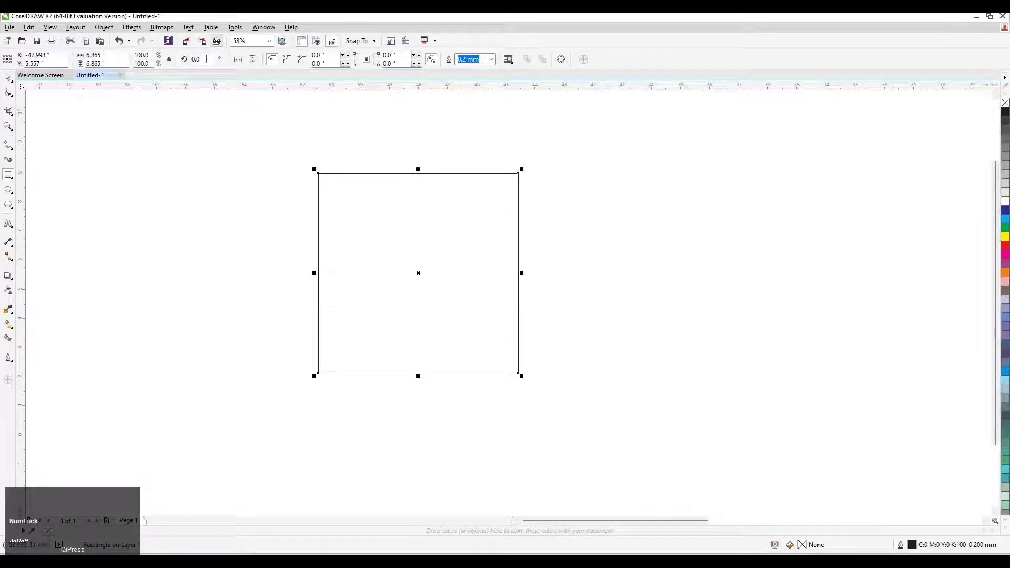
left_click(206, 58)
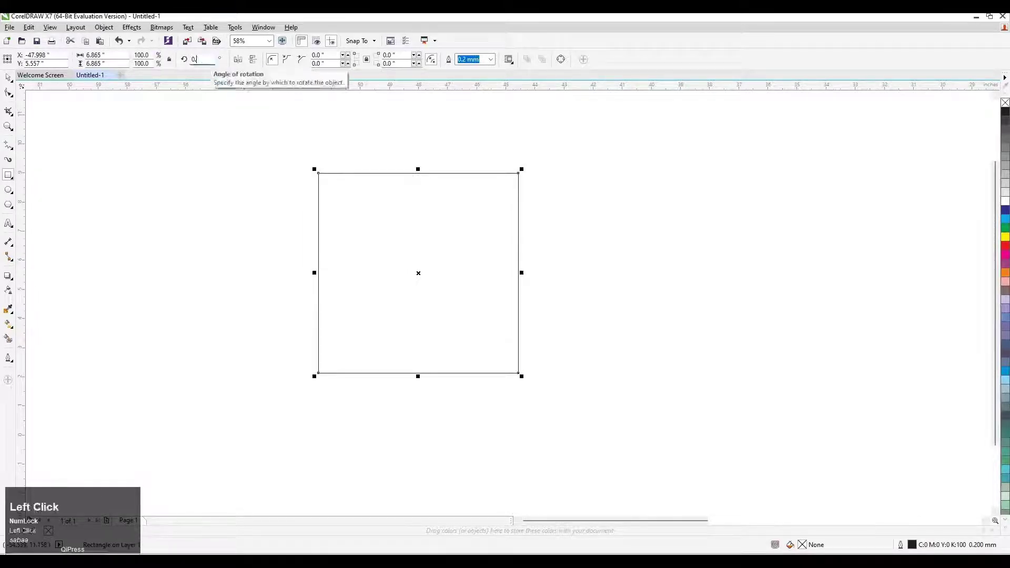
type("45")
key("Return")
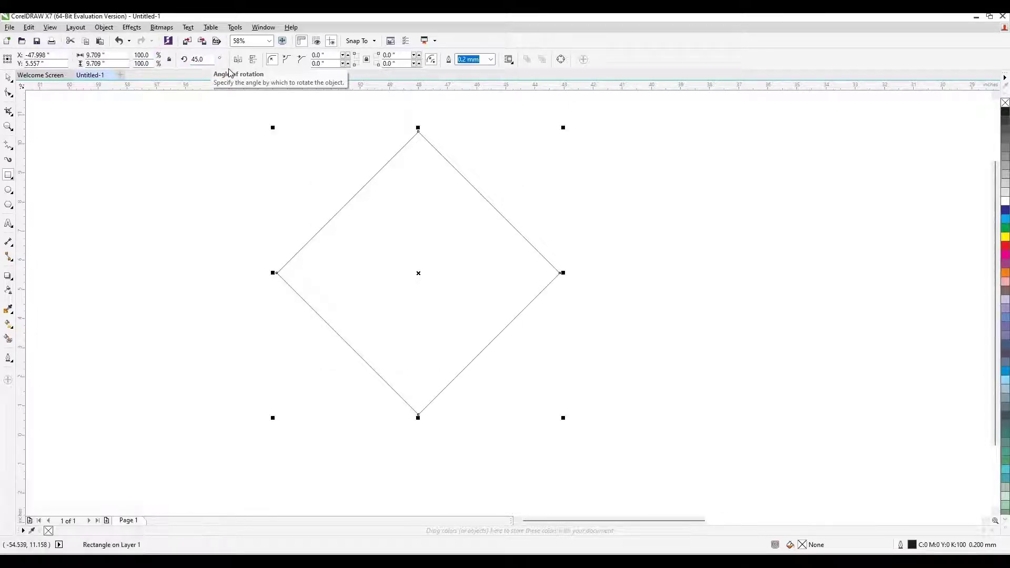
key("m")
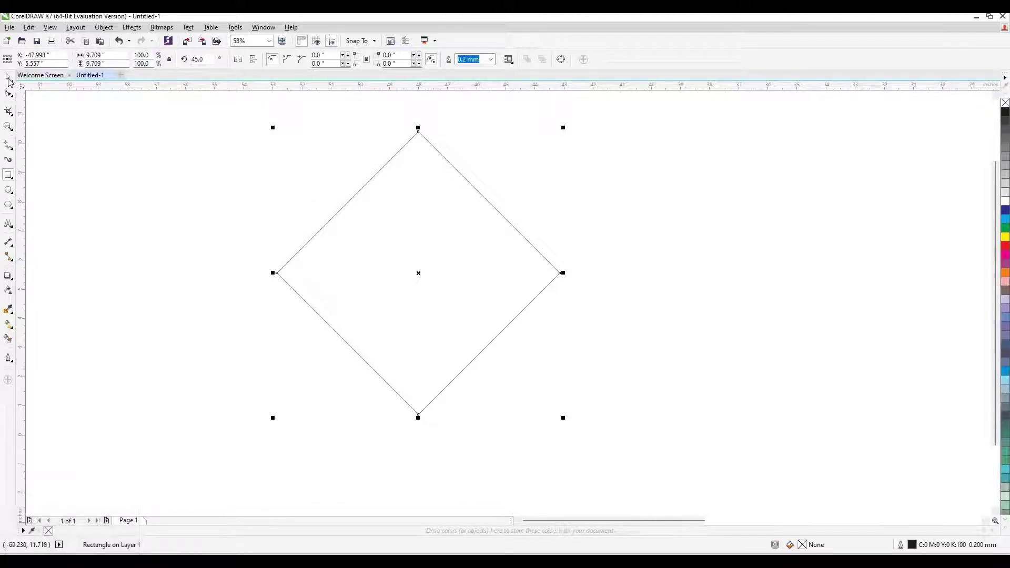
Switch the document units to millimetres
left_click(386, 242)
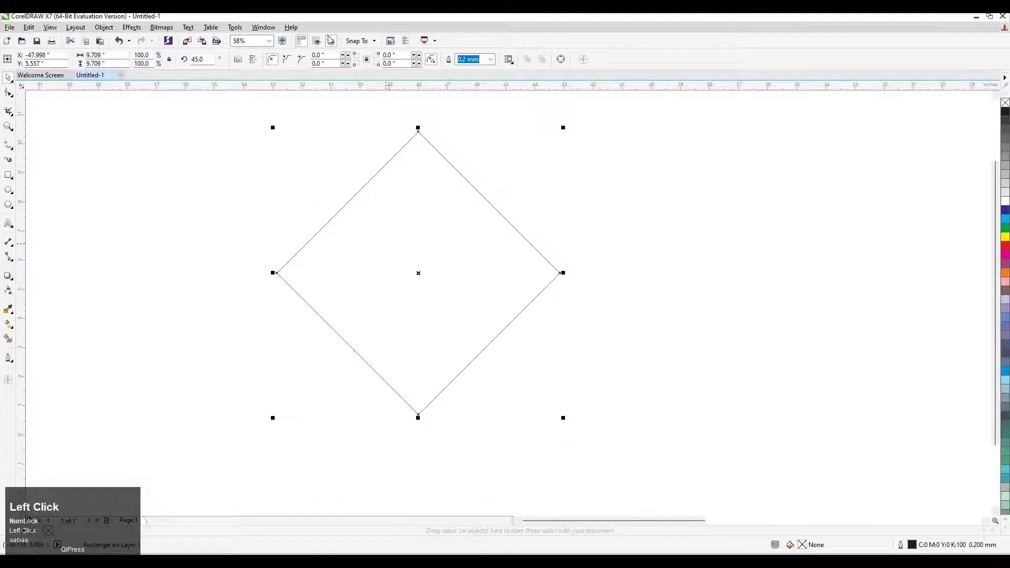
left_click(337, 213)
left_click(279, 96)
left_click(282, 61)
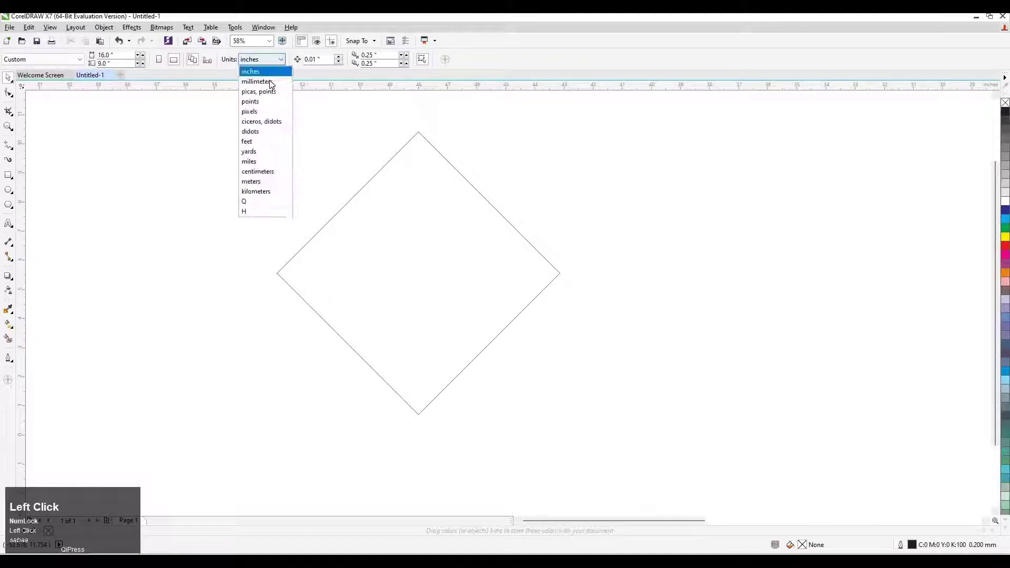
left_click(282, 82)
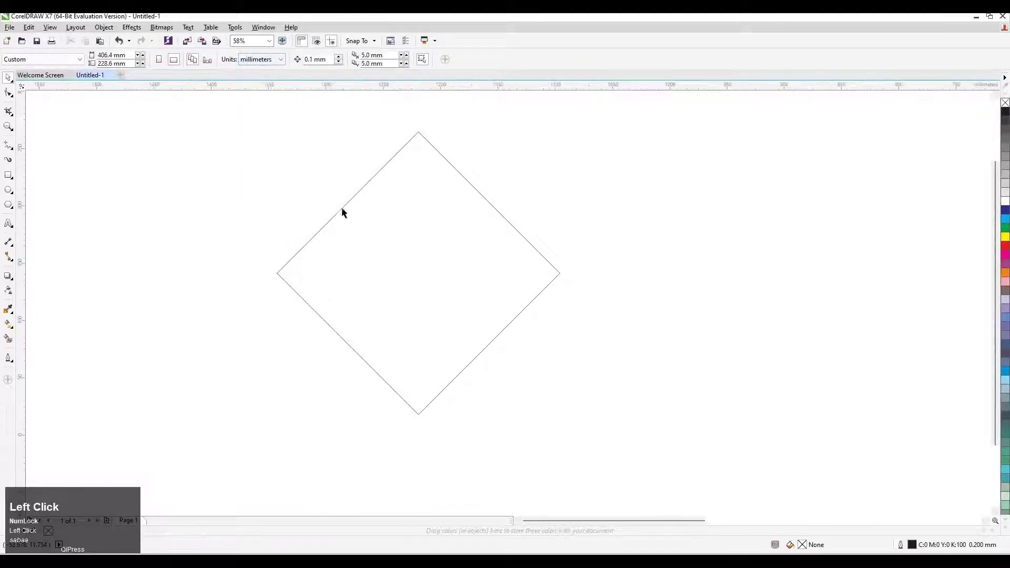
Resize the diamond proportionally to 100 mm wide
left_click(380, 249)
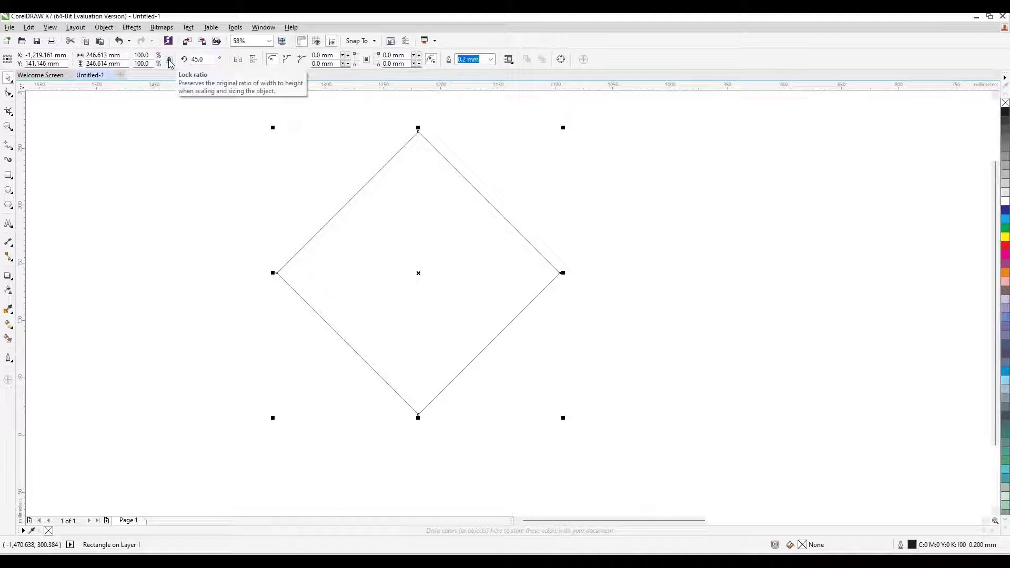
key("m")
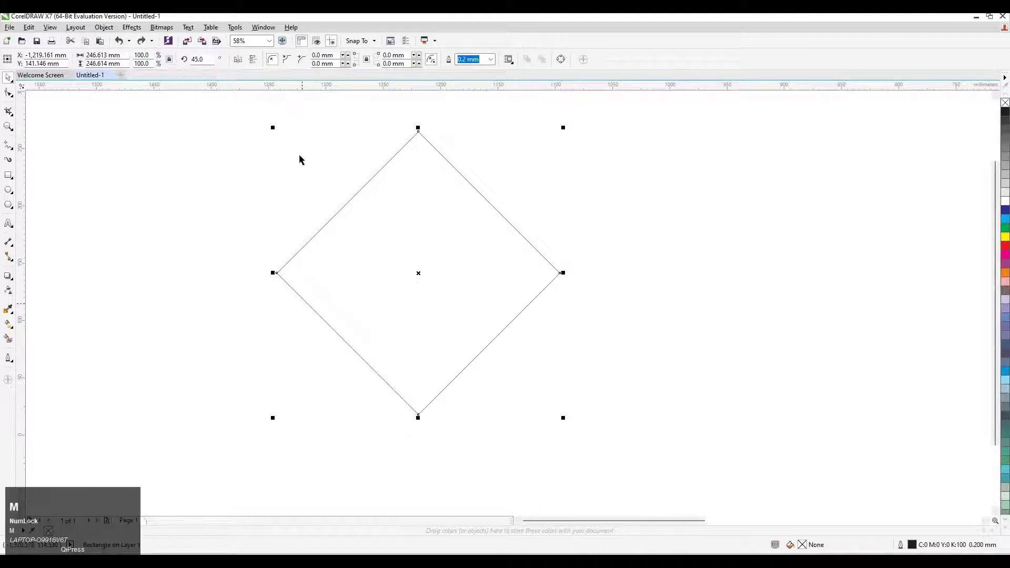
left_click(169, 61)
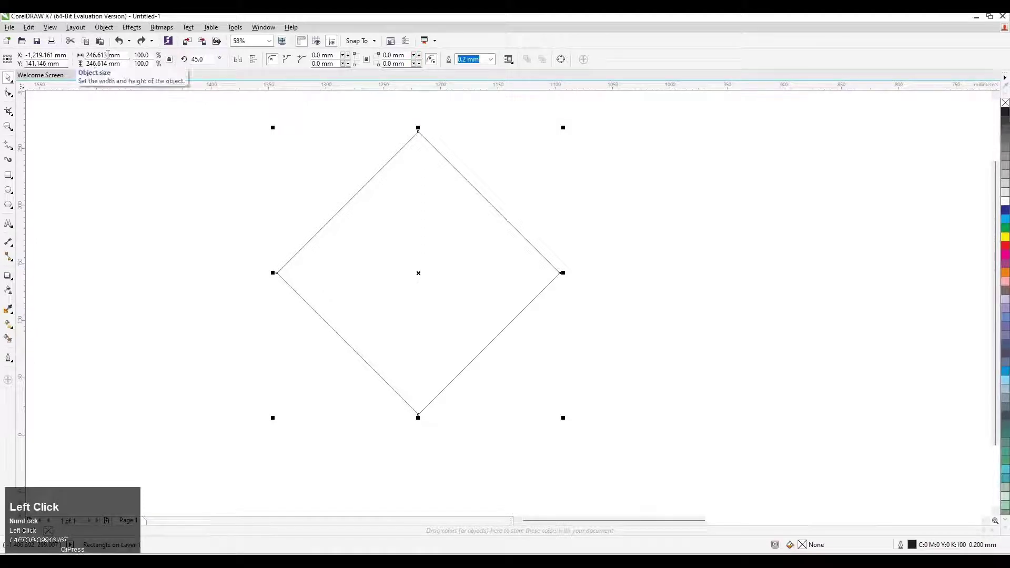
double_click(108, 55)
type("100")
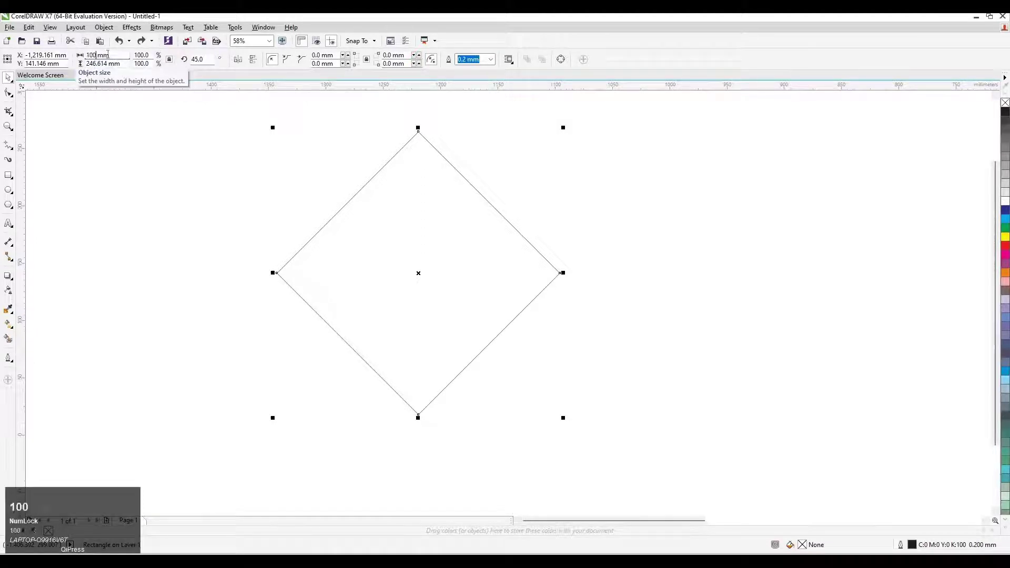
key("Return")
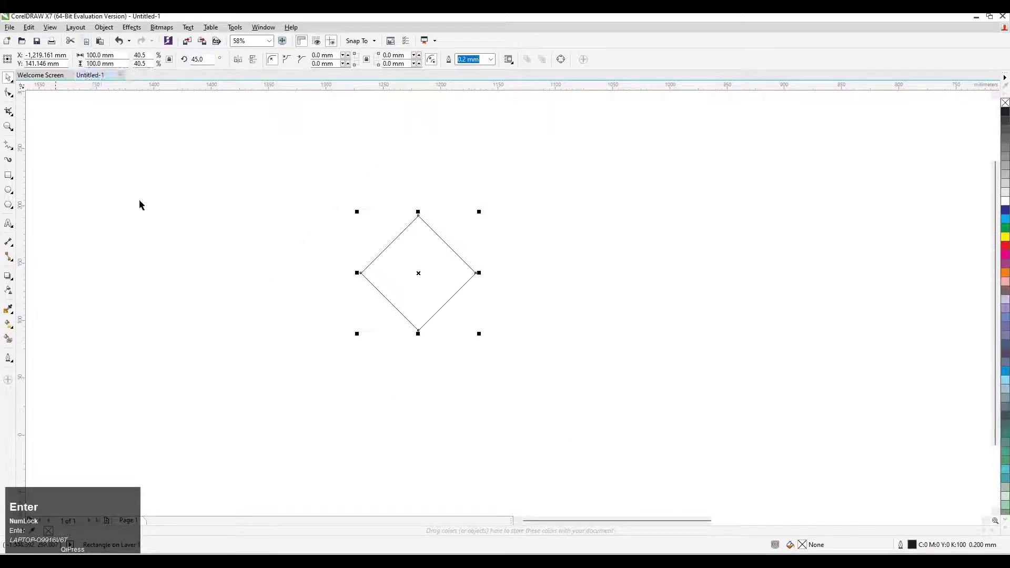
left_click(427, 248)
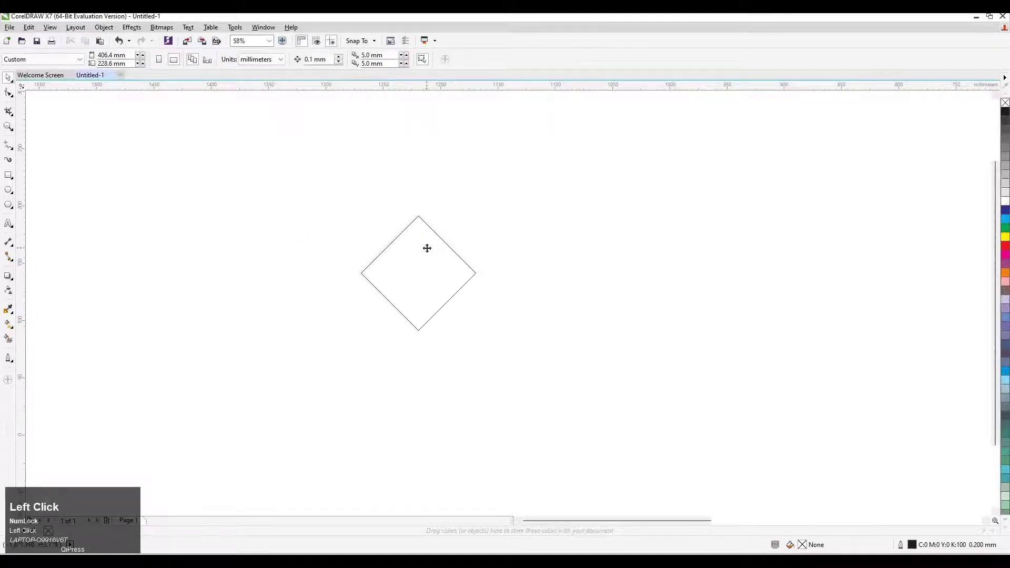
Zoom in to frame the diamond
left_click(427, 249)
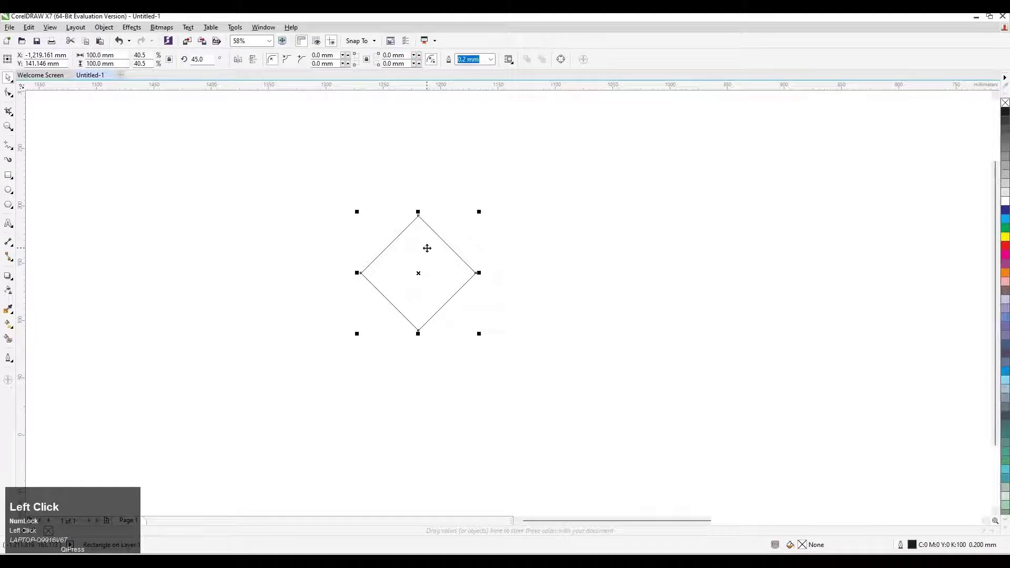
key("4")
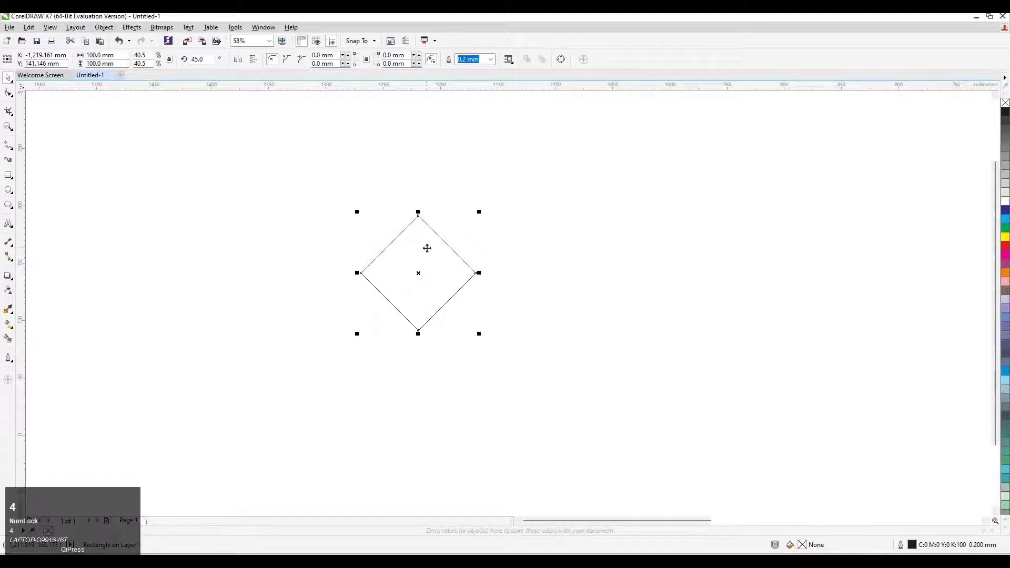
key("F4")
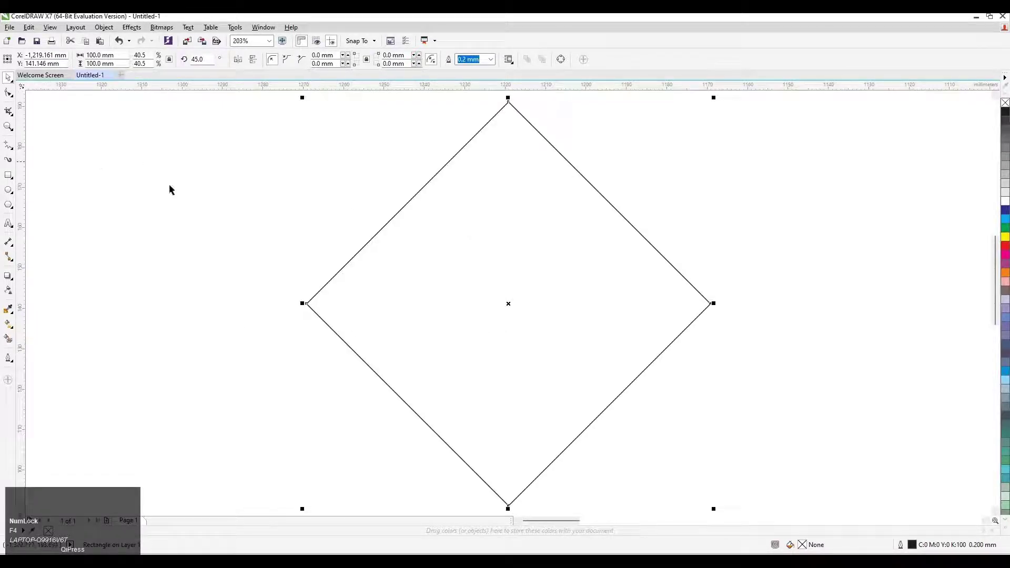
left_click(172, 190)
key("m")
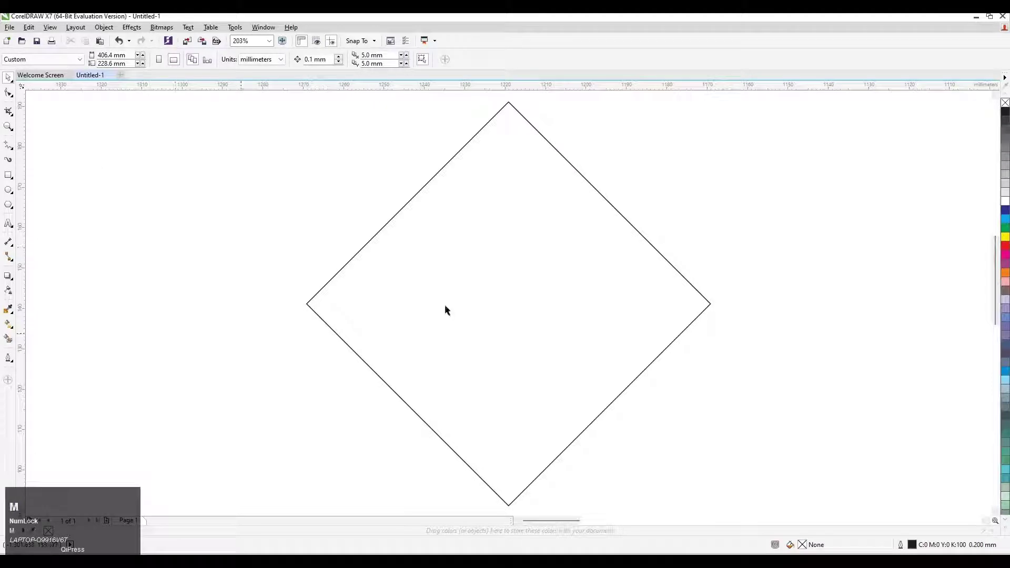
Copy and paste the diamond, then shrink the copy to 33.33 mm wide
left_click(446, 306)
right_click(446, 307)
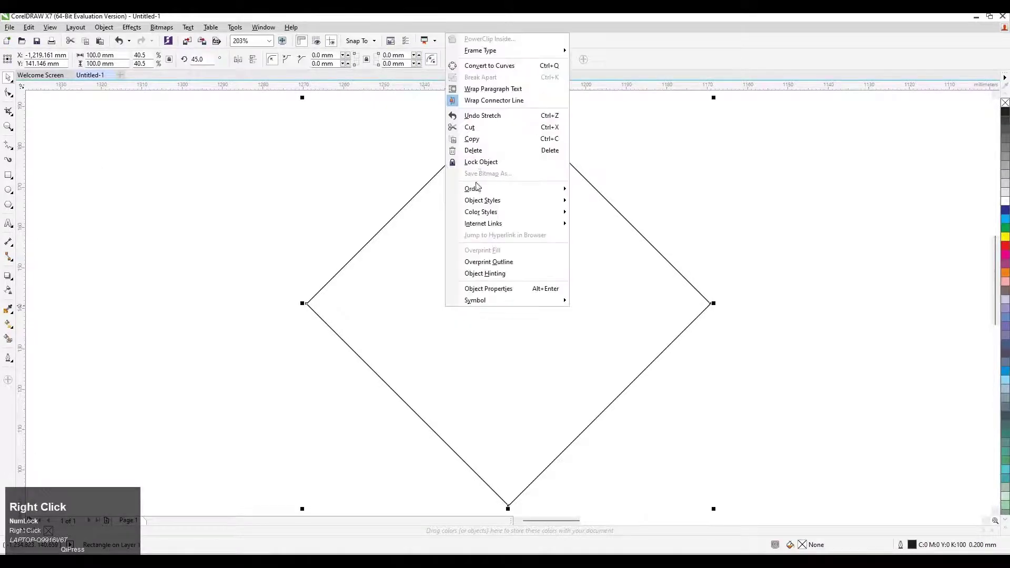
left_click(486, 139)
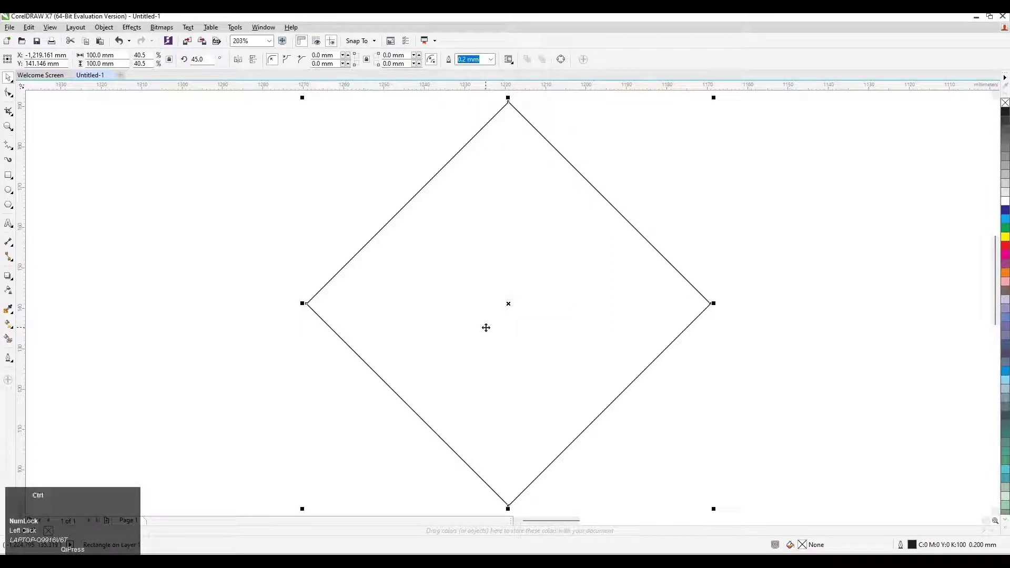
key("ctrl+v")
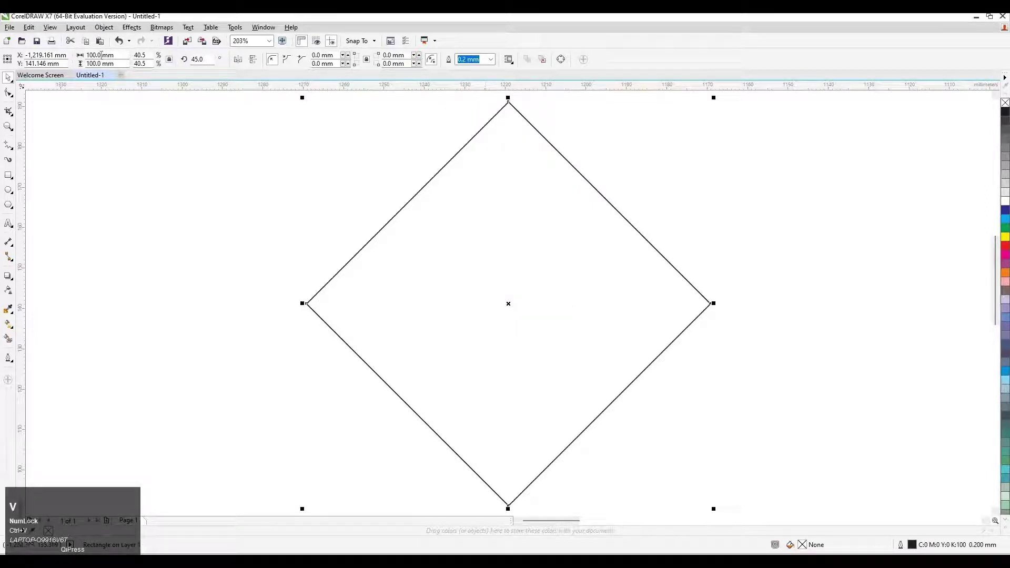
left_click(101, 55)
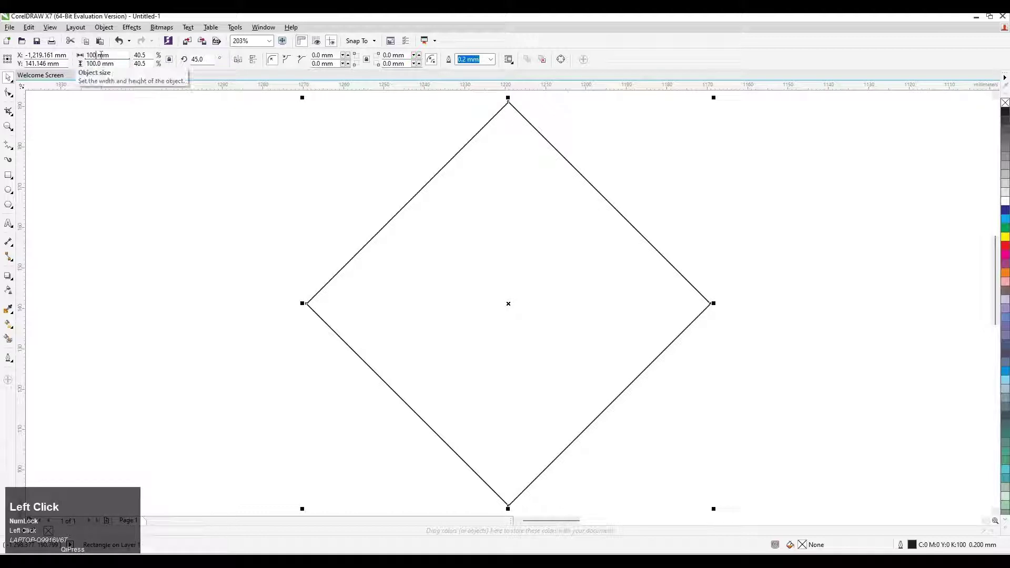
type("33")
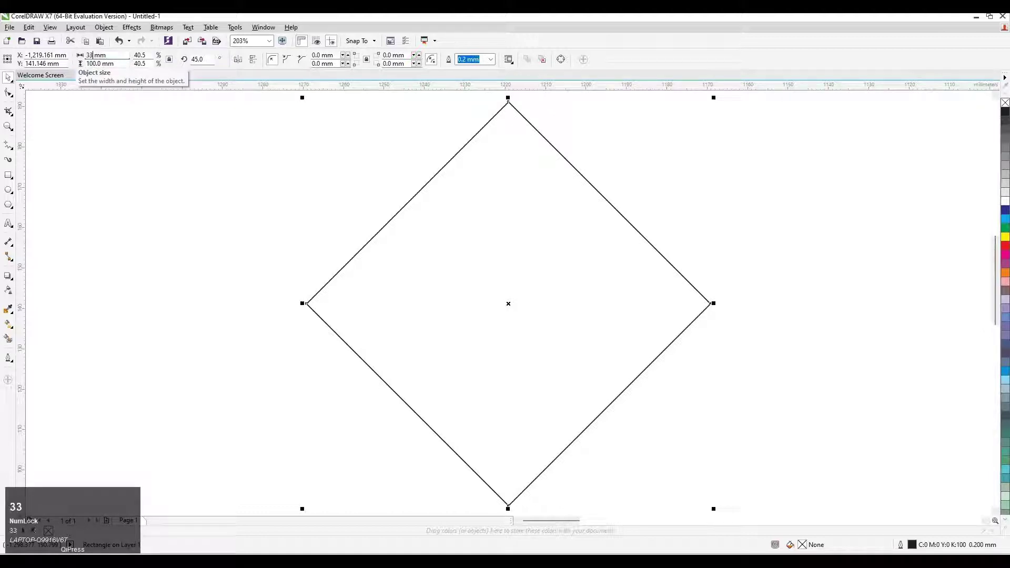
type(".33")
key("Return")
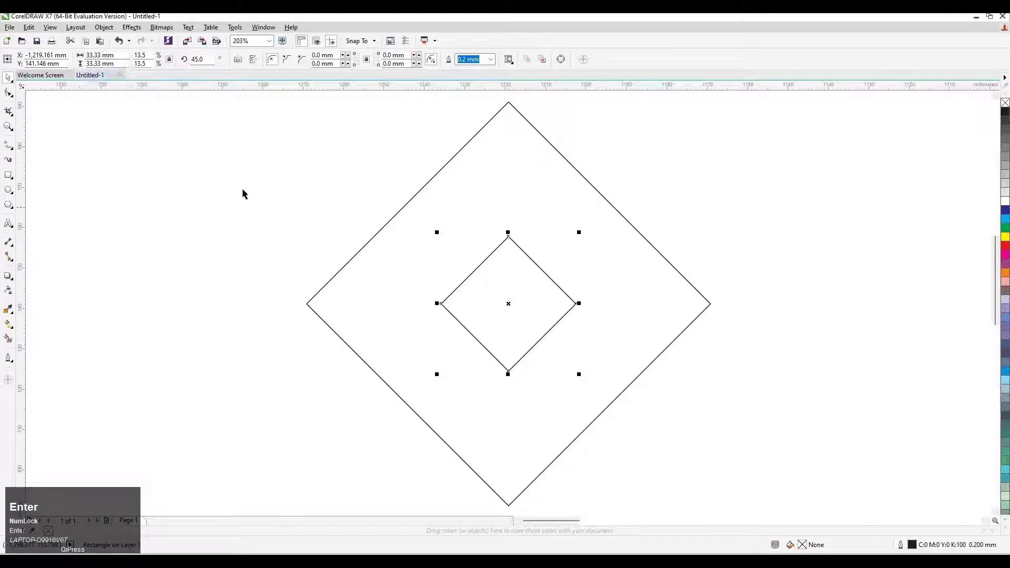
left_click(251, 294)
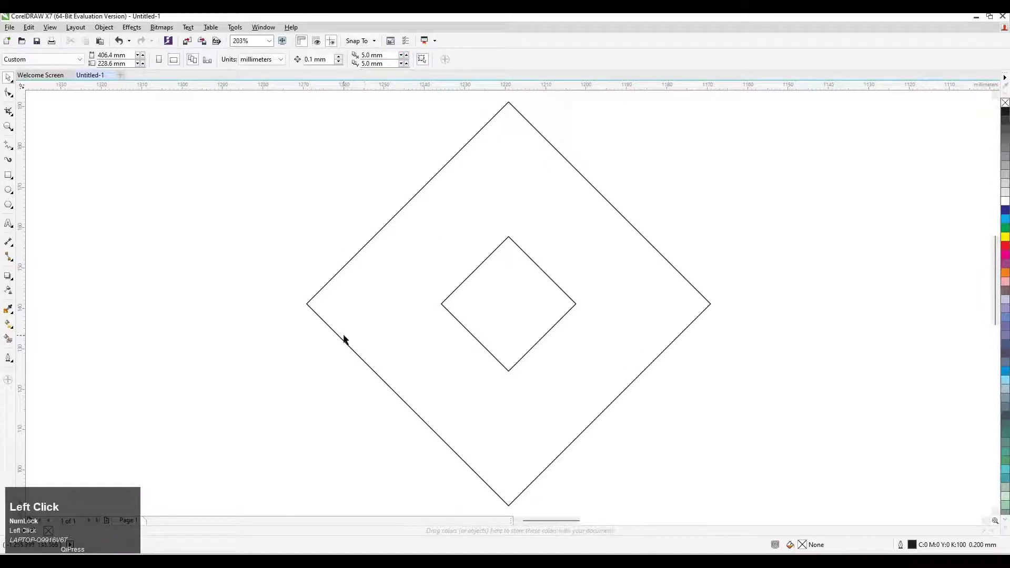
Right-align the small diamond to the large diamond's right corner
key("m")
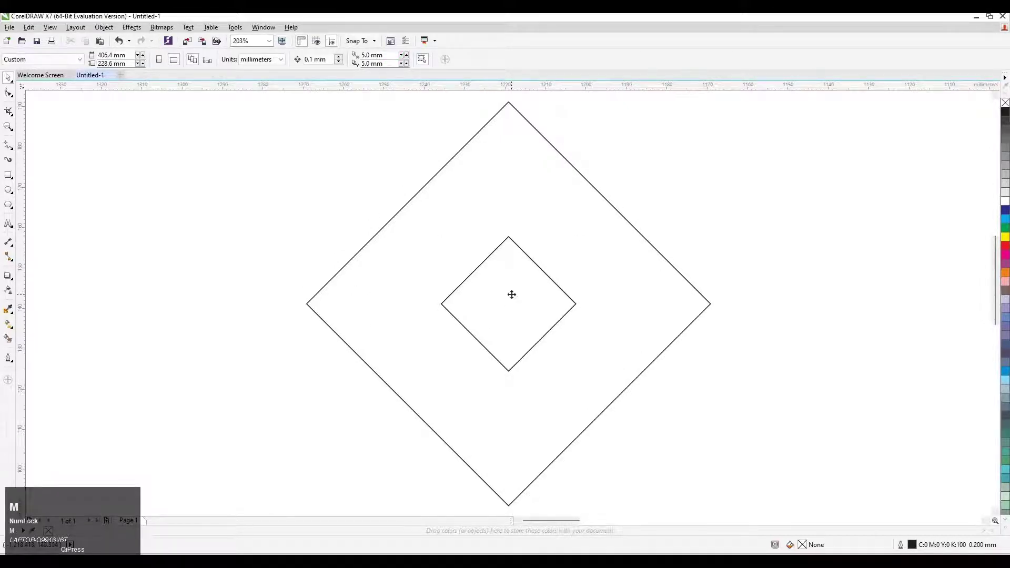
left_click(512, 295)
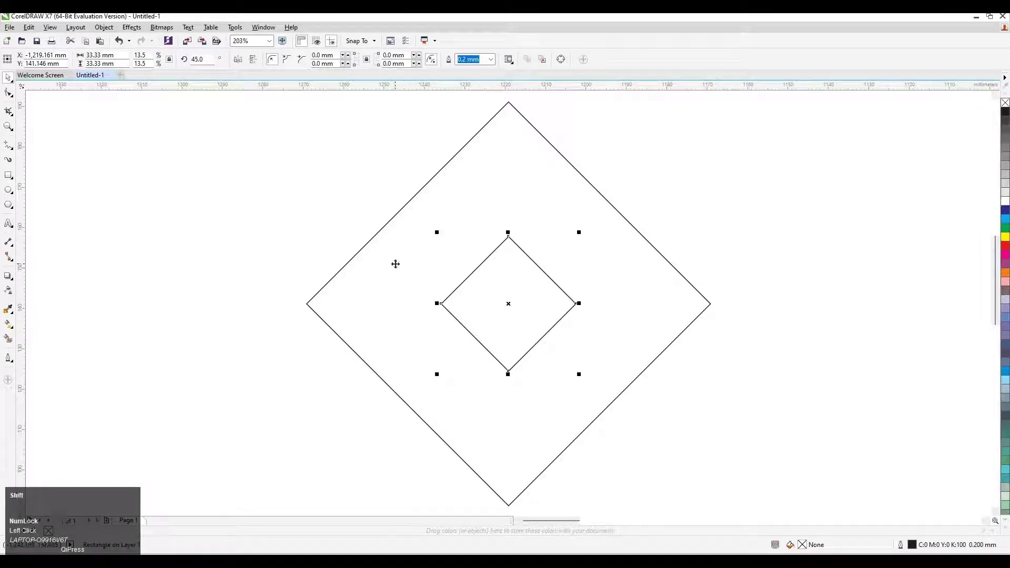
left_click(395, 264, "shift")
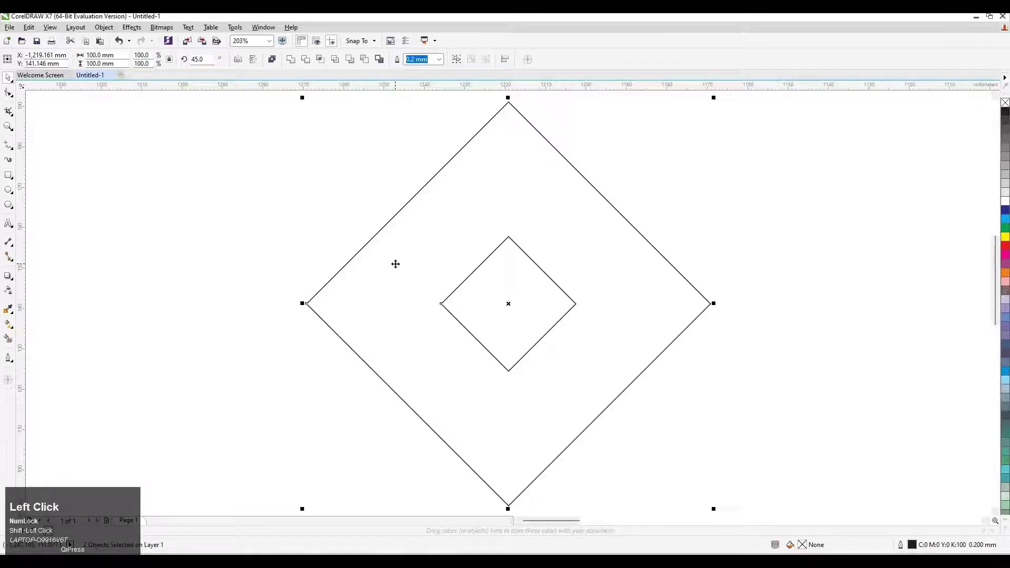
key("r")
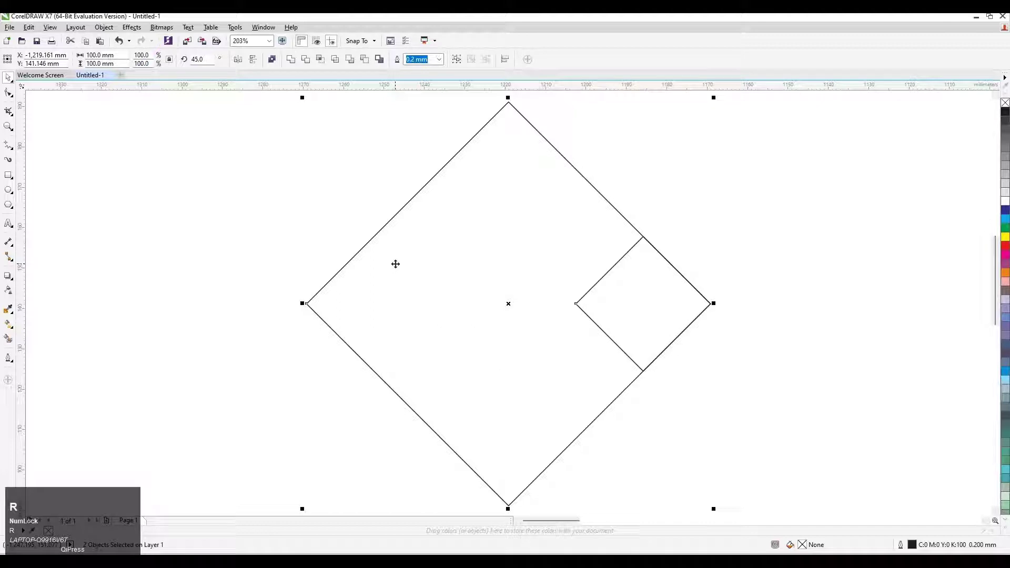
left_click(255, 253)
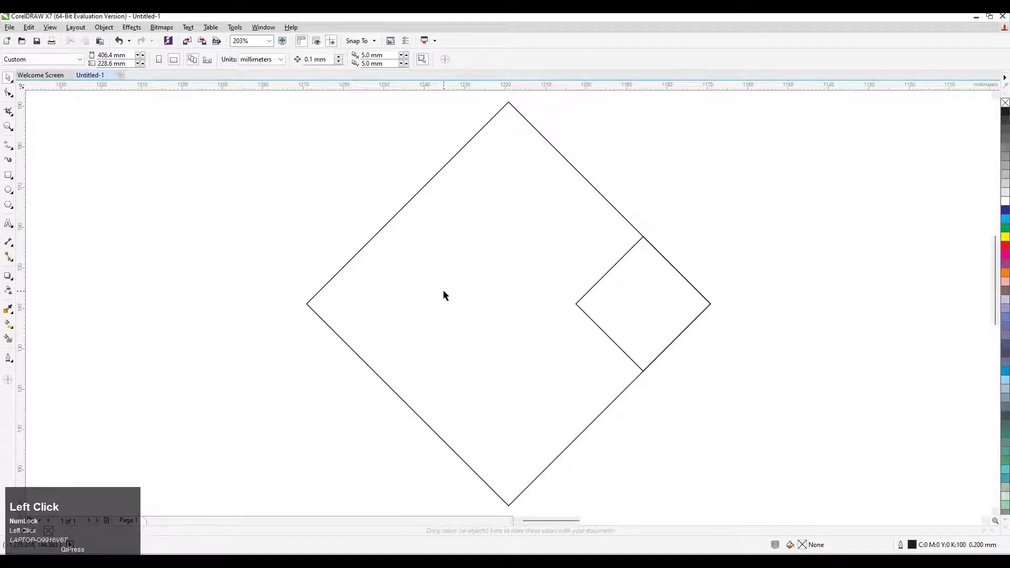
key("m")
left_click(701, 289)
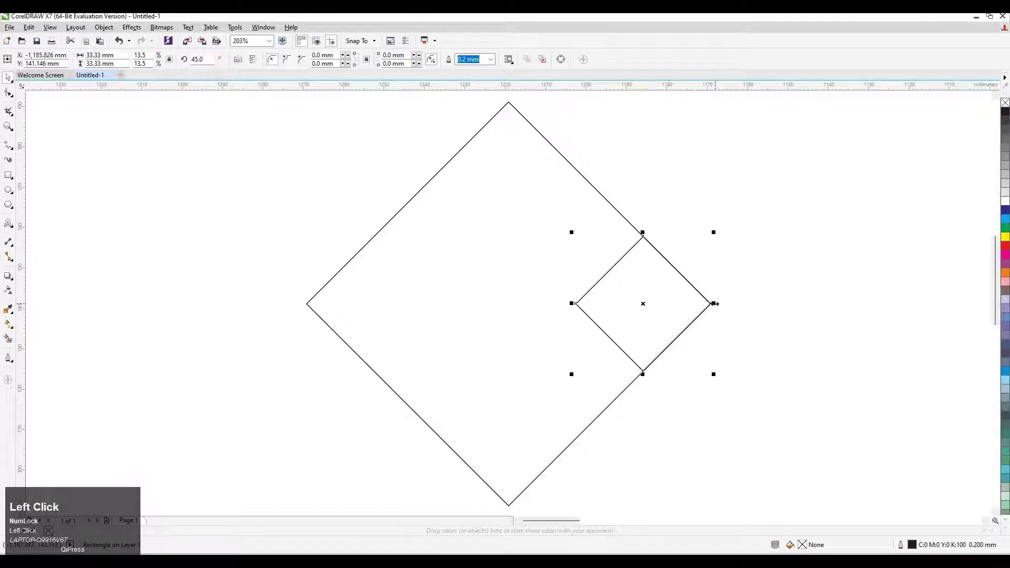
Mirror a copy of the small diamond leftward to the centre
left_click_drag(714, 304, 505, 326)
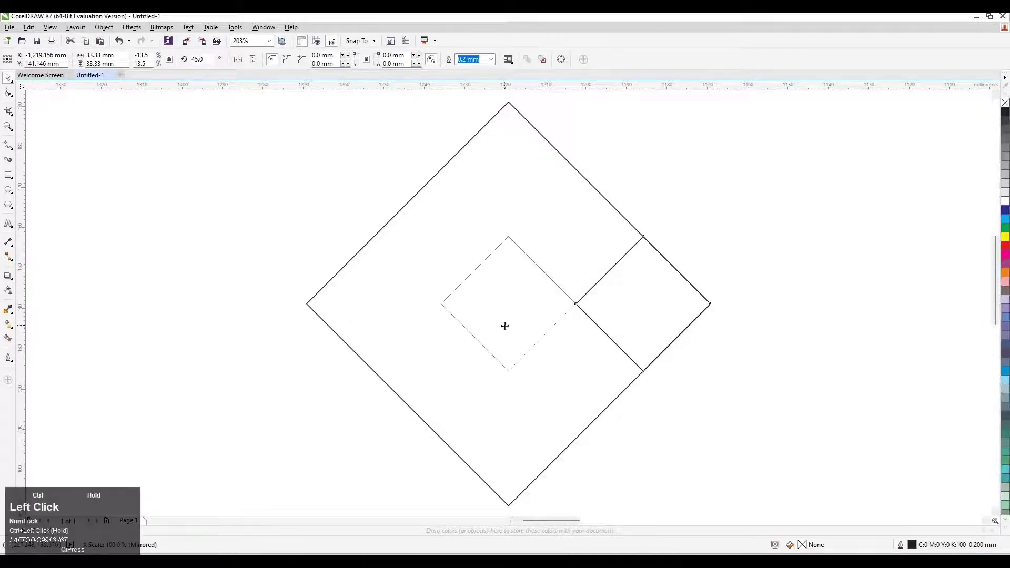
right_click(500, 329)
left_click(39, 162)
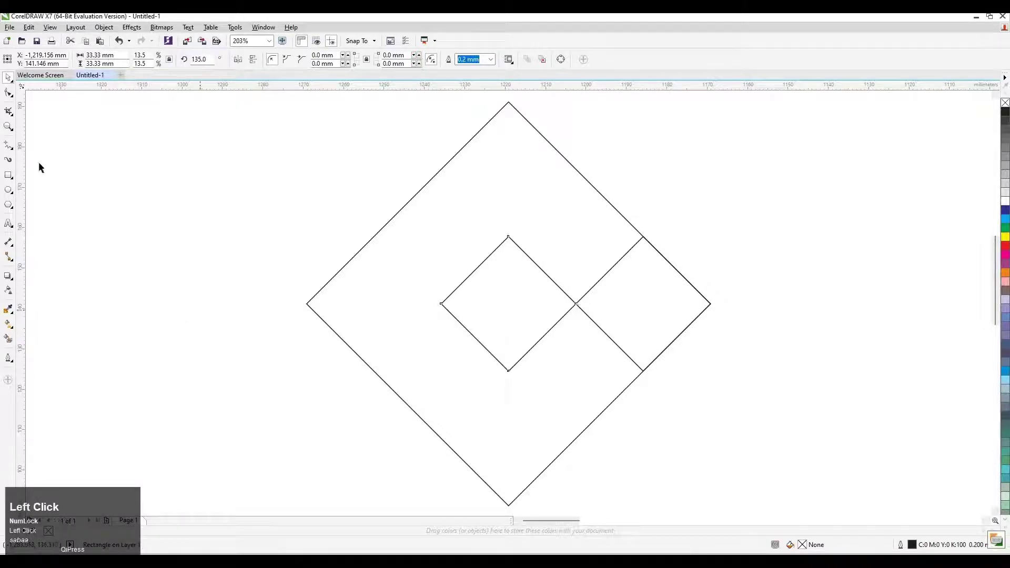
Draw a 41.058 mm diagonal line at 135° up-left from the centre
left_click(8, 145)
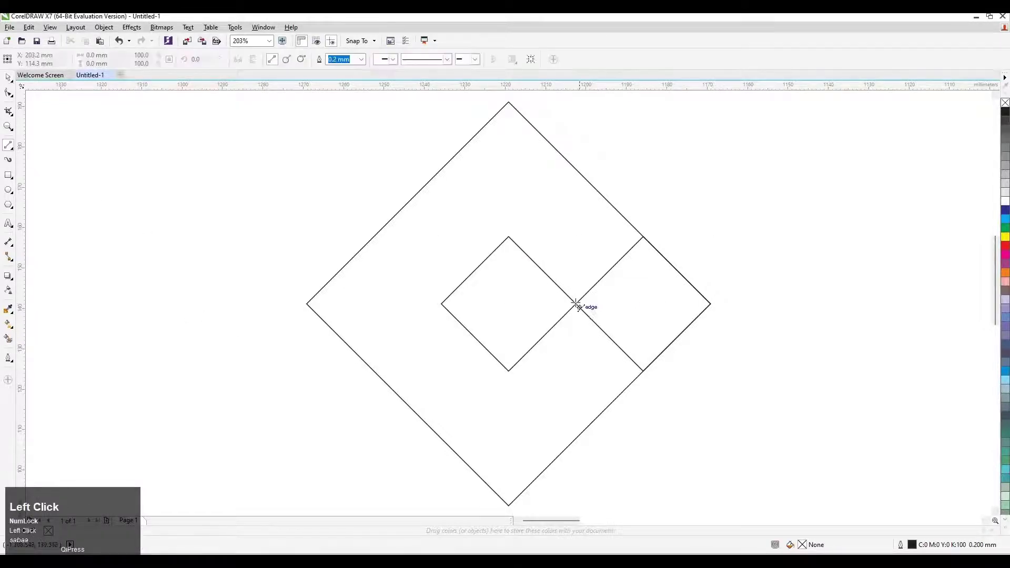
left_click_drag(575, 304, 443, 152)
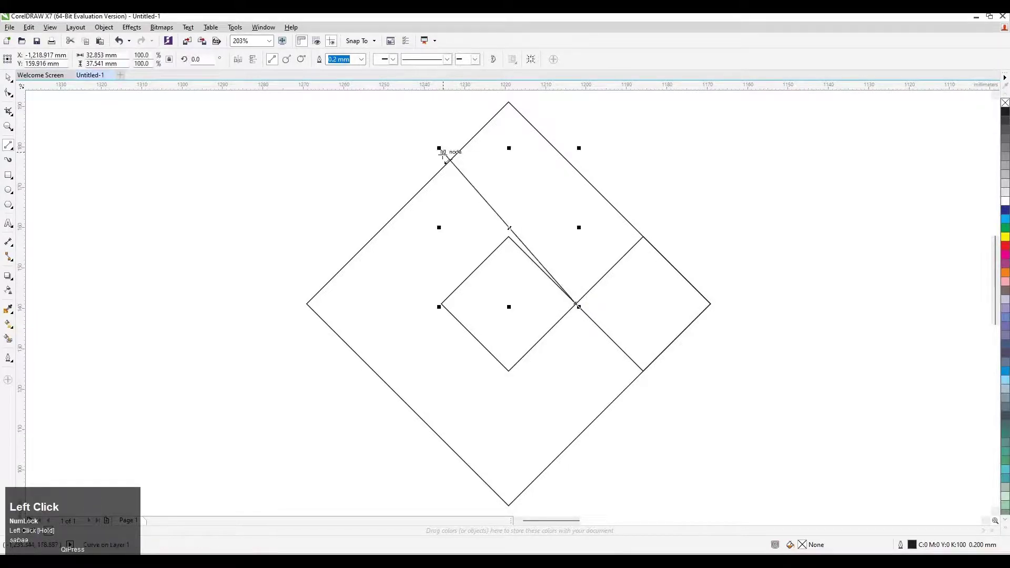
key("ctrl+z")
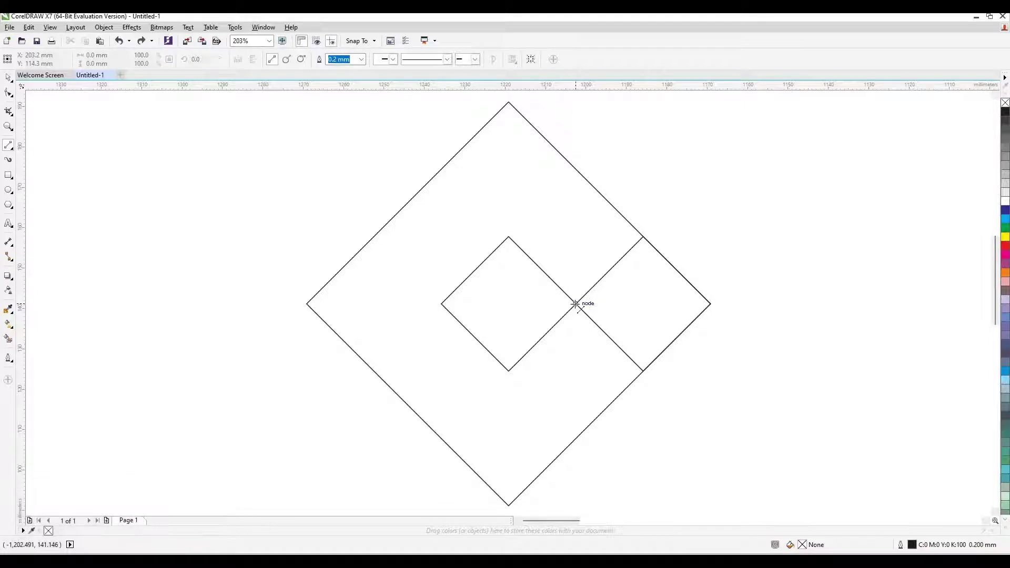
left_click_drag(576, 304, 392, 157)
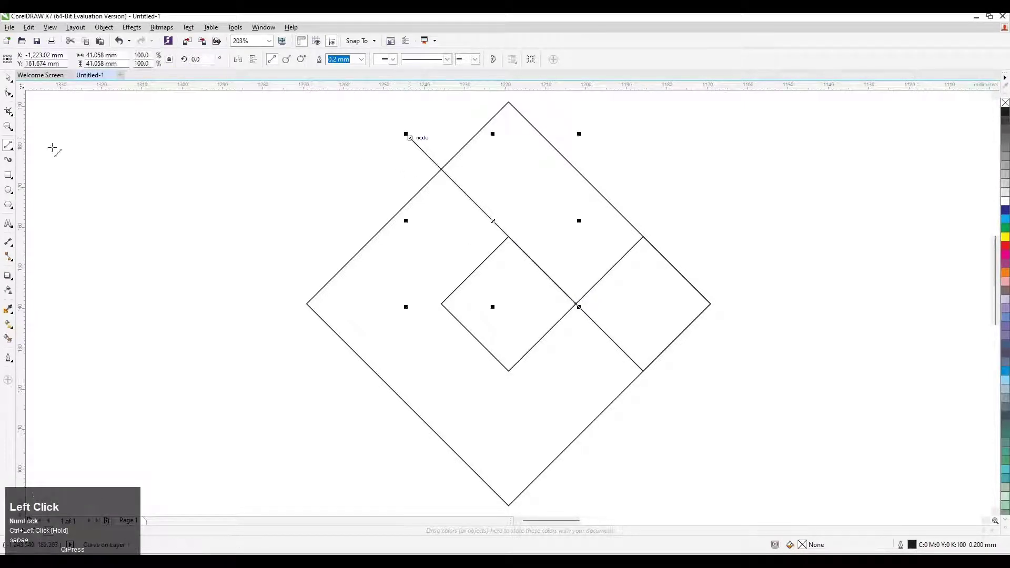
Mirror a copy of the diagonal line downward toward the lower left
left_click(8, 77)
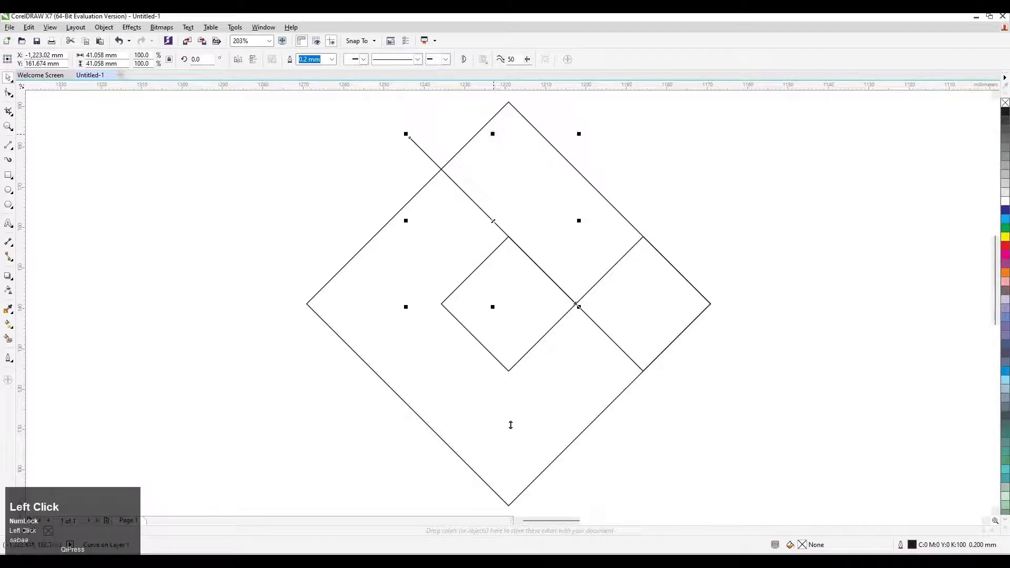
left_click_drag(510, 424, 535, 470)
right_click(535, 469)
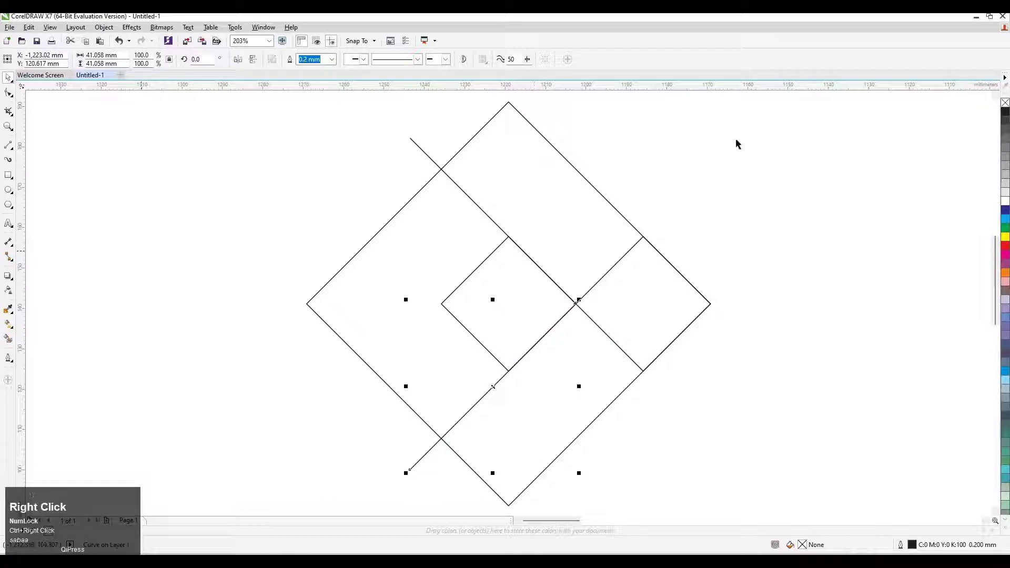
left_click(661, 179)
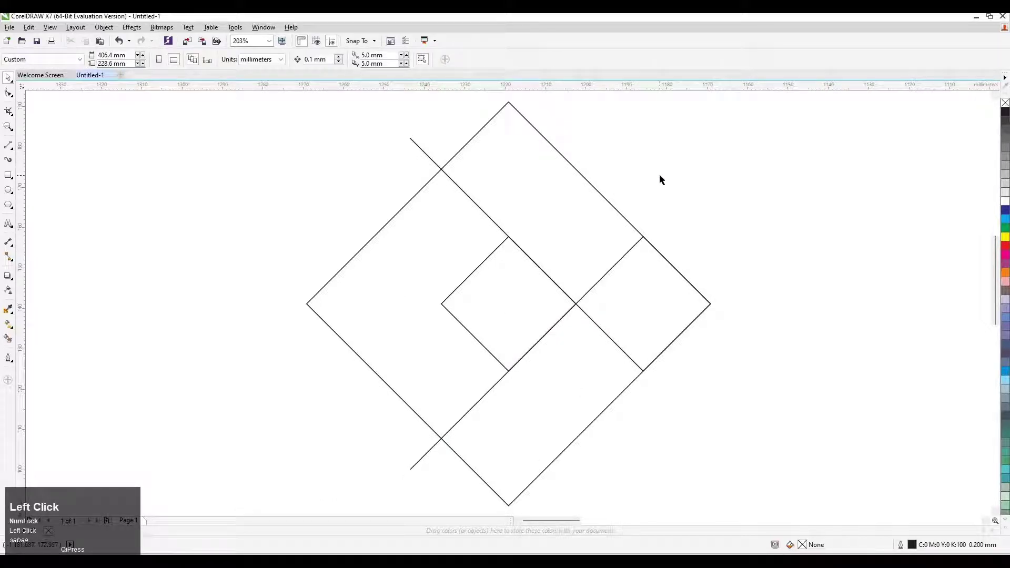
Delete the small diamond copy at the centre
key("m")
left_click(473, 314)
key("Delete")
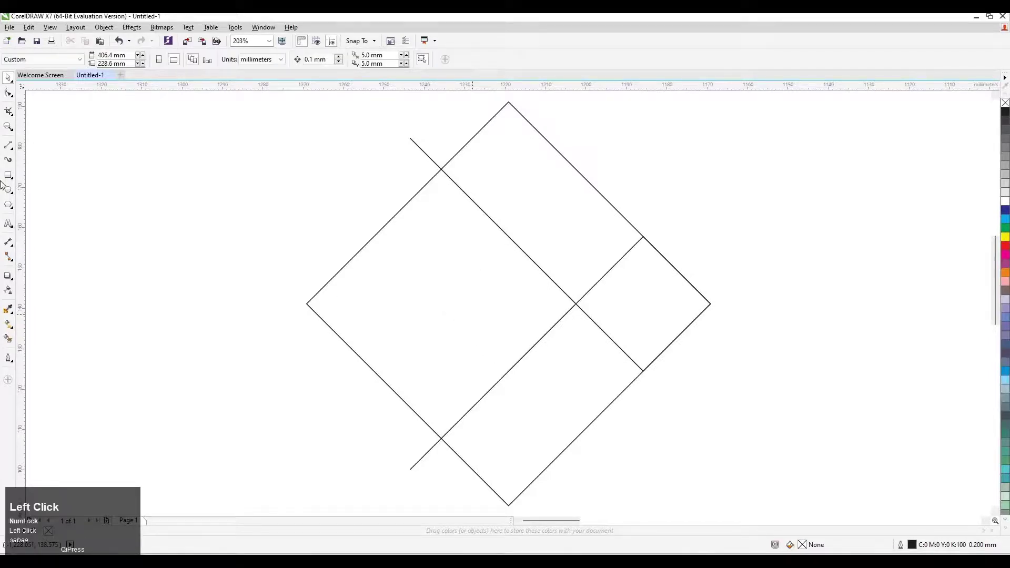
Draw a 66.67 mm vertical line joining the two left-side intersections
left_click(9, 145)
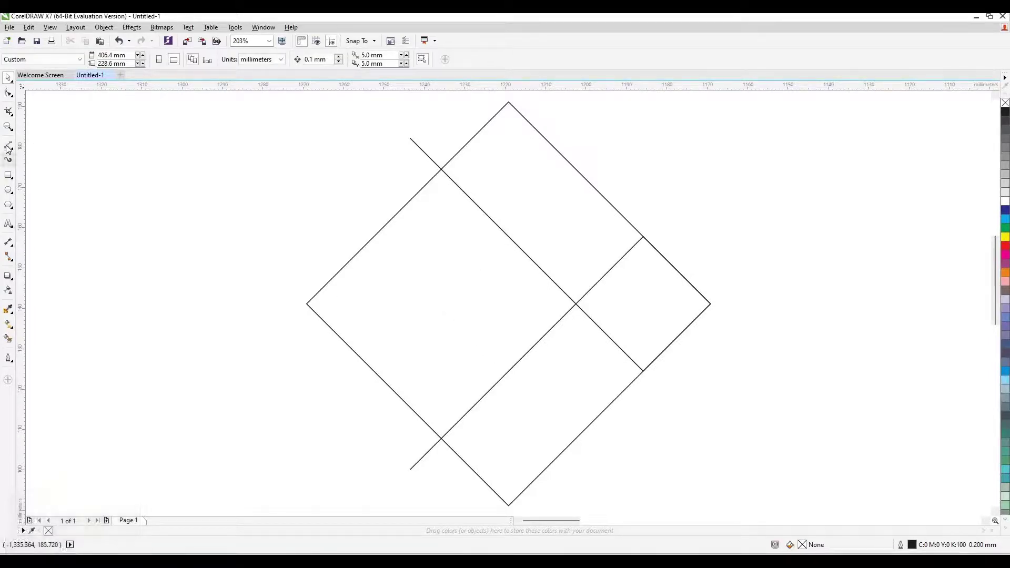
left_click(449, 159)
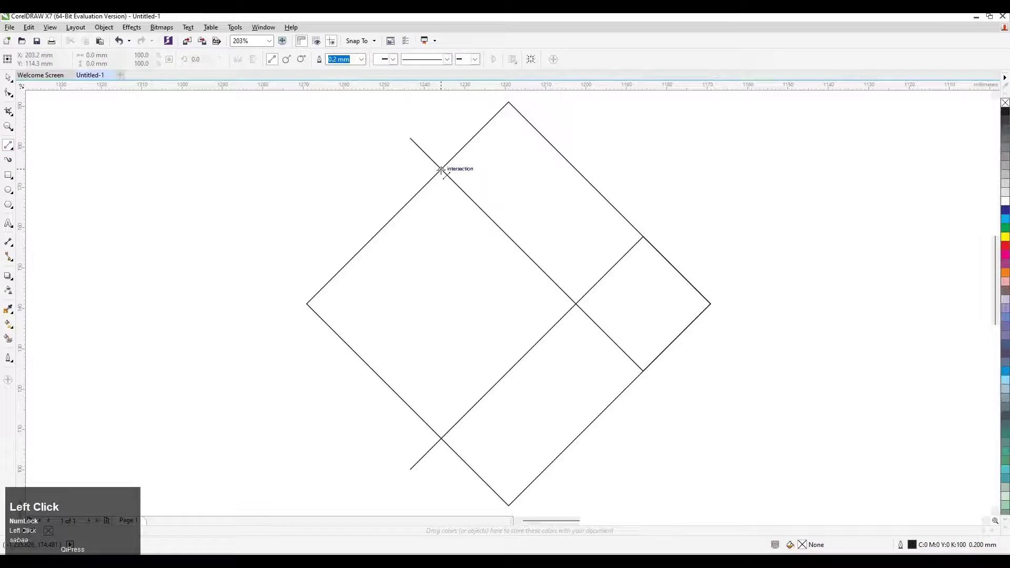
left_click_drag(441, 169, 441, 438)
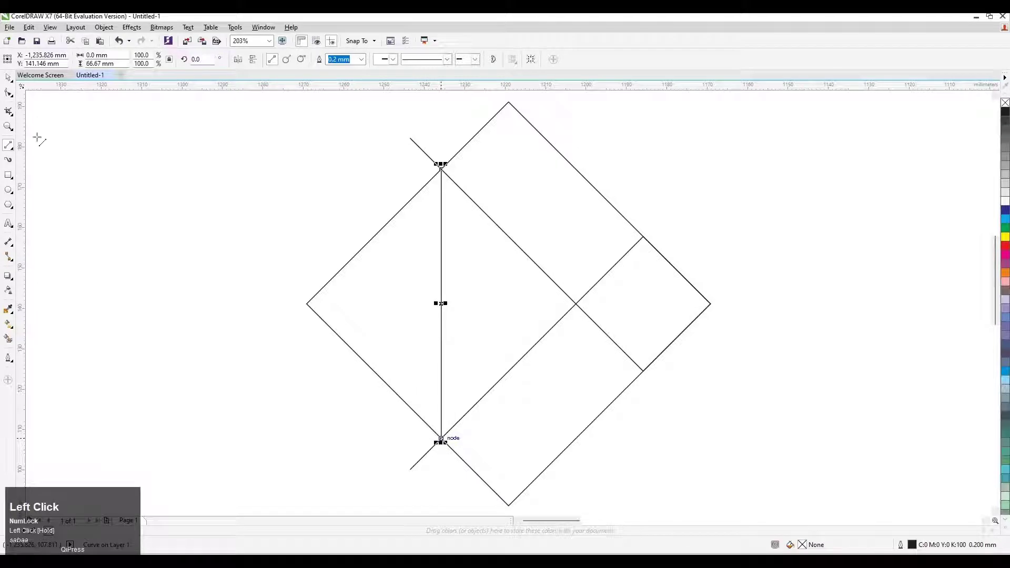
left_click(9, 78)
left_click(242, 438)
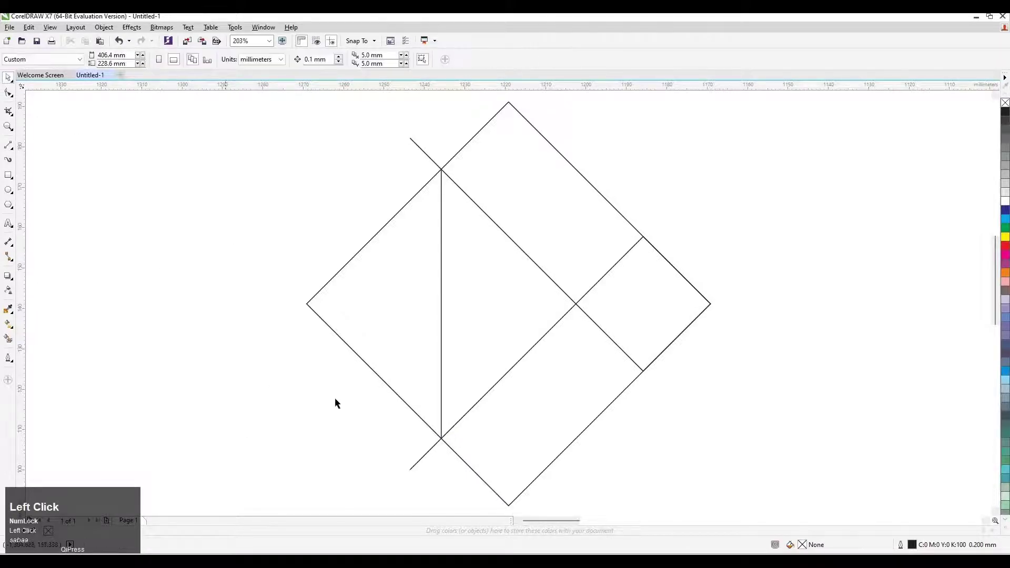
Smart-fill the triangle beside the vertical line with C40 M20 Y0 K40 slate blue
key("m")
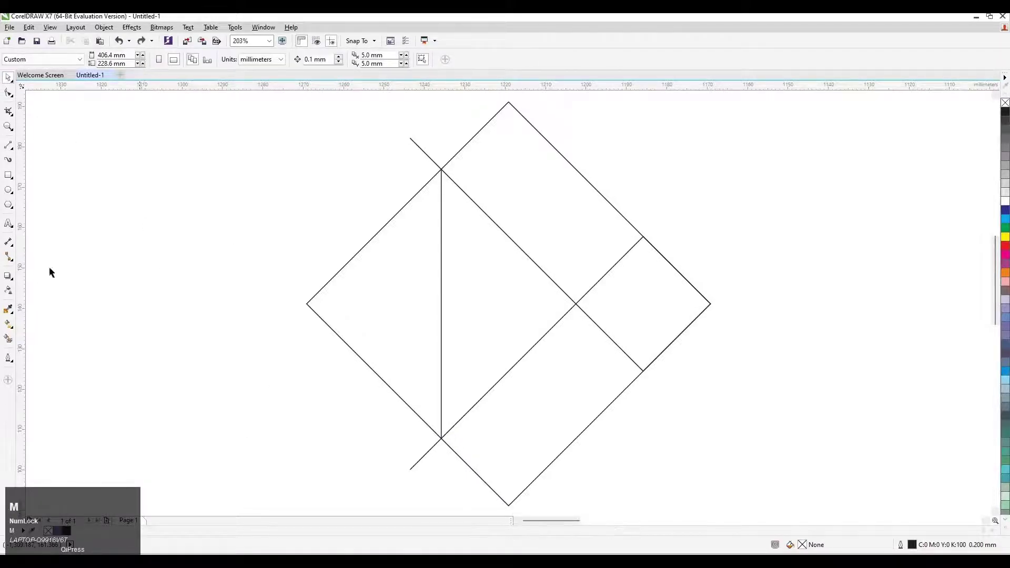
left_click(8, 340)
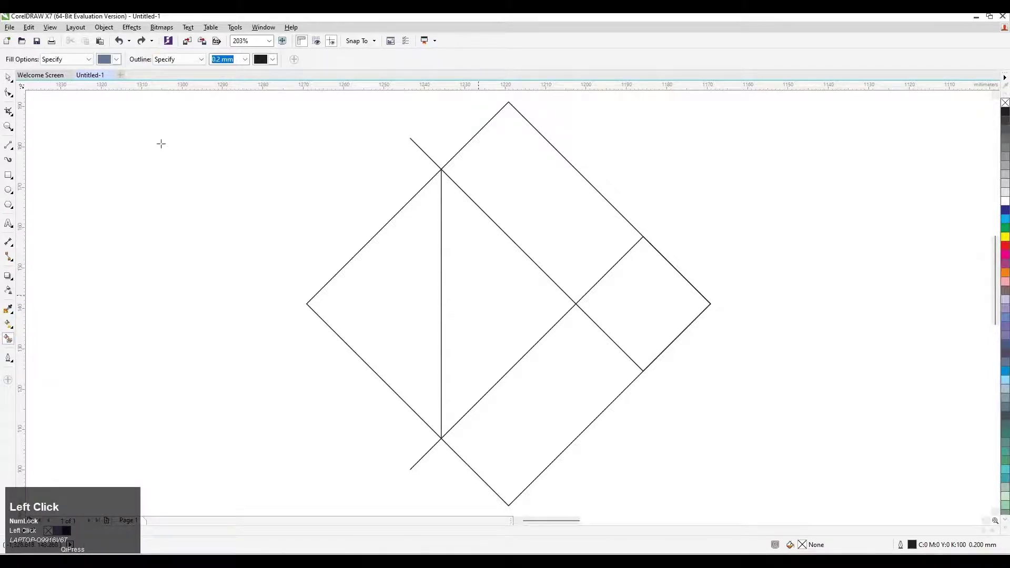
left_click(478, 294)
Delete the upper and lower diagonal lines and select the blue triangle
left_click(8, 79)
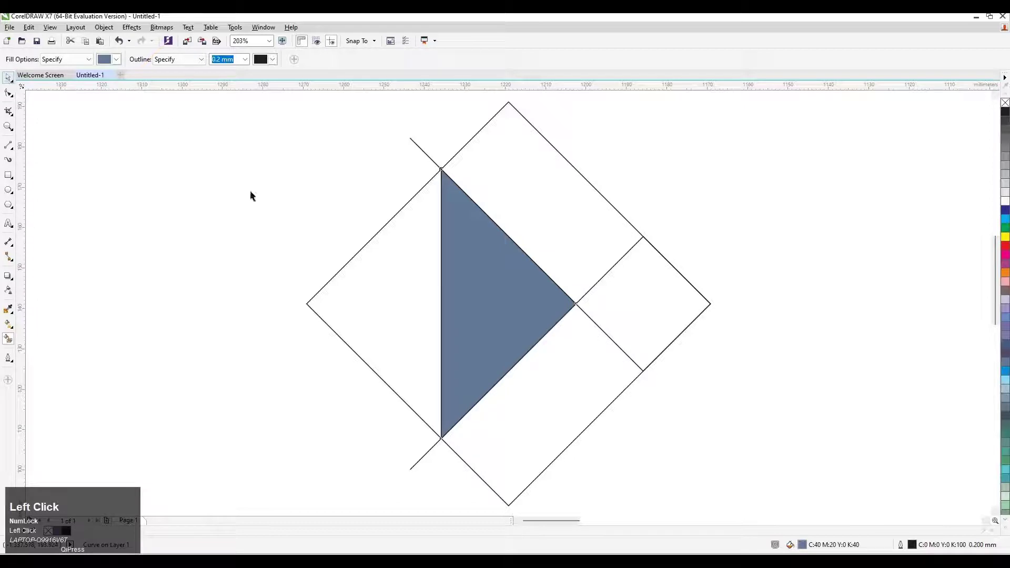
left_click(410, 138)
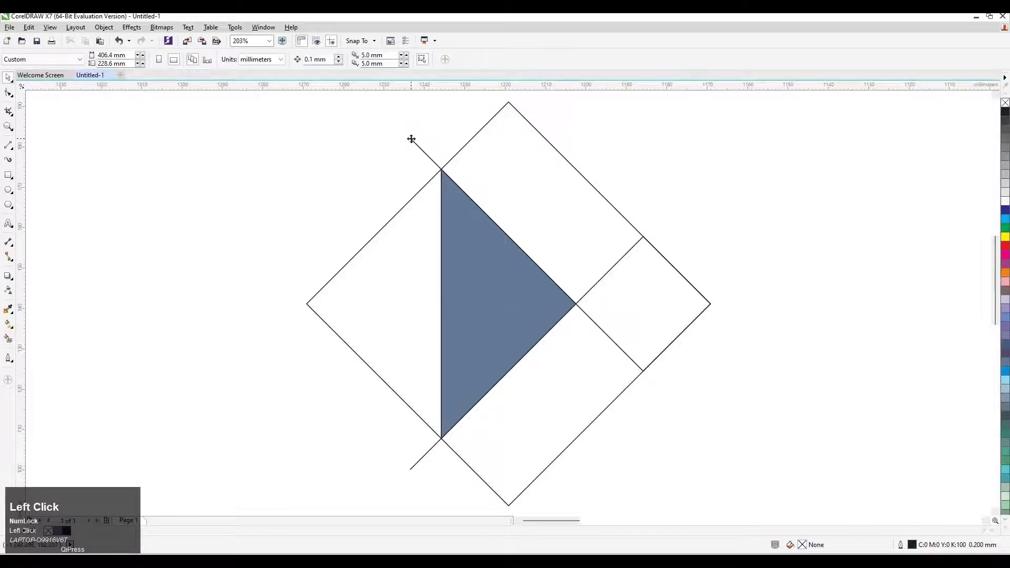
left_click(411, 139)
key("Delete")
left_click(413, 468)
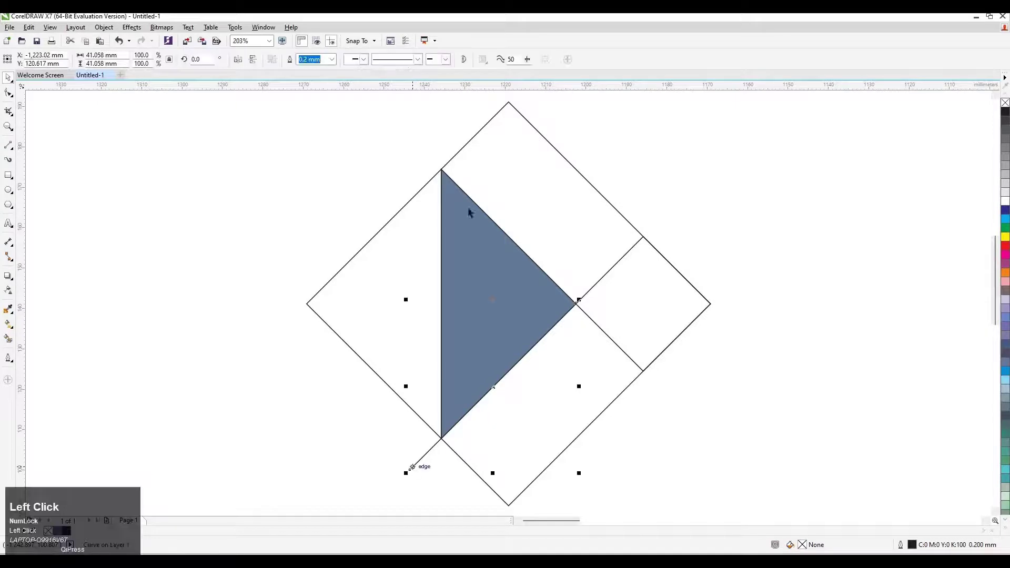
key("Delete")
left_click(491, 270)
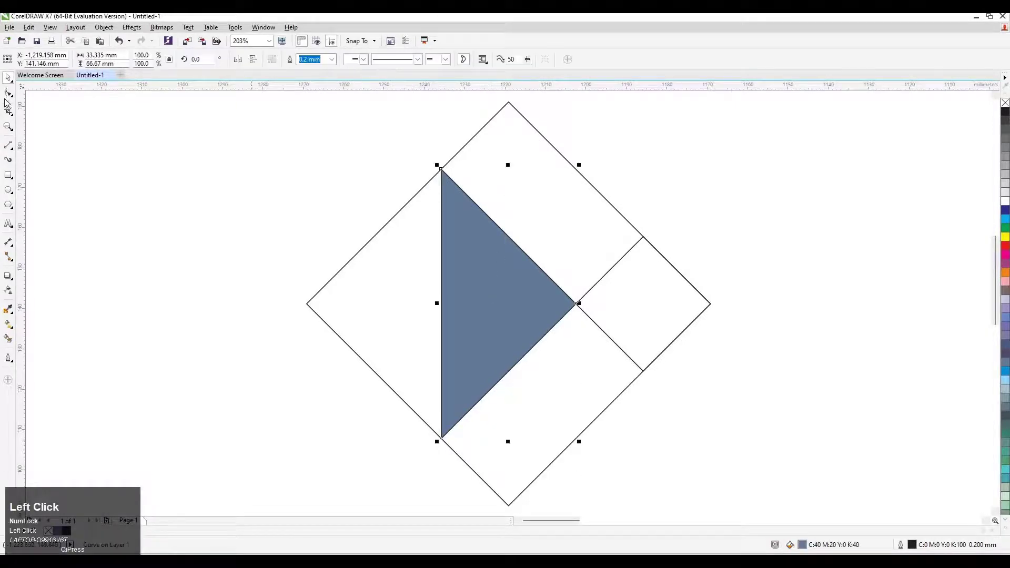
left_click(8, 95)
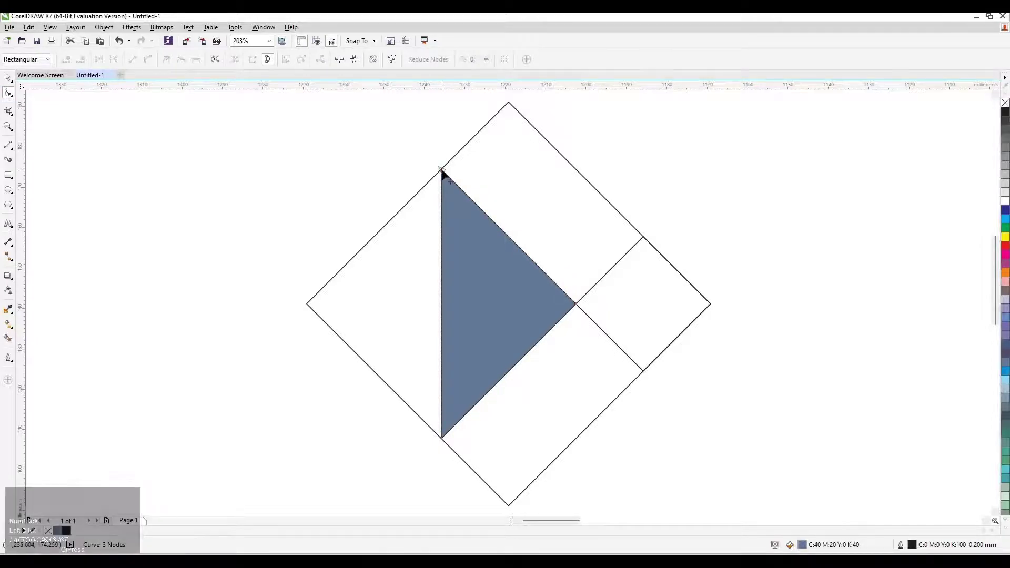
Fillet the triangle's top and bottom left corners at 12 mm into a teardrop
left_click(442, 171)
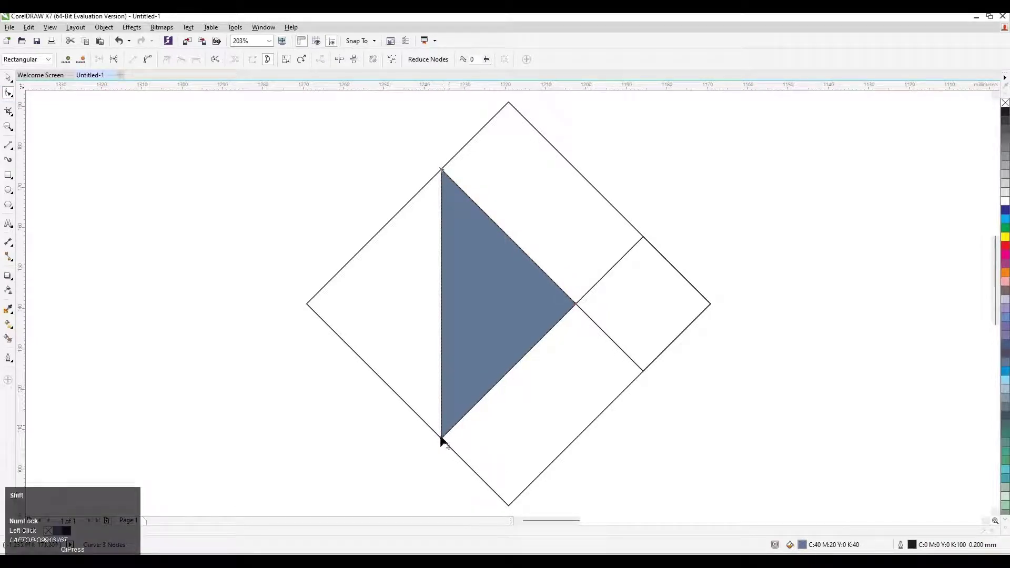
left_click(332, 166)
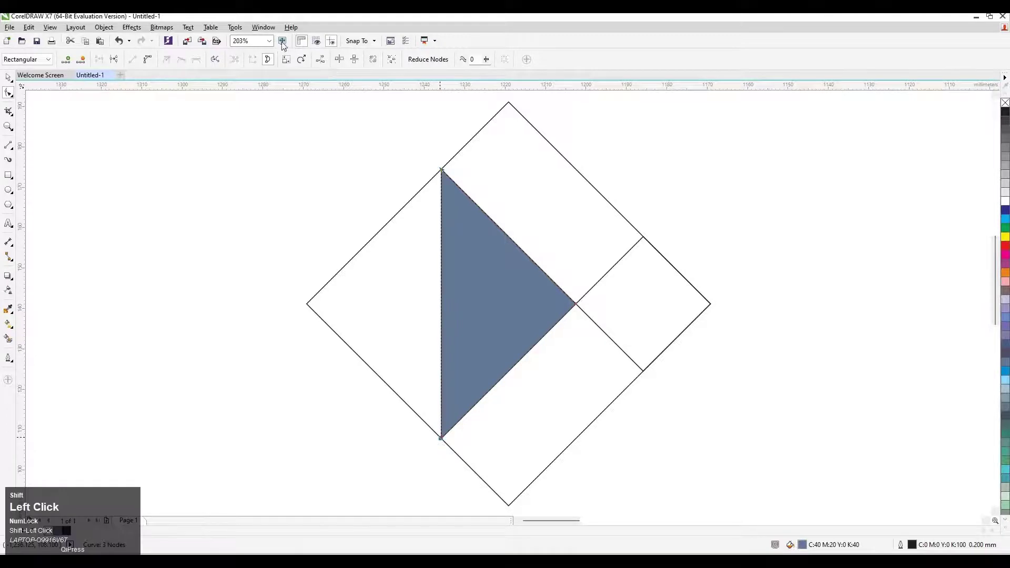
left_click(263, 27)
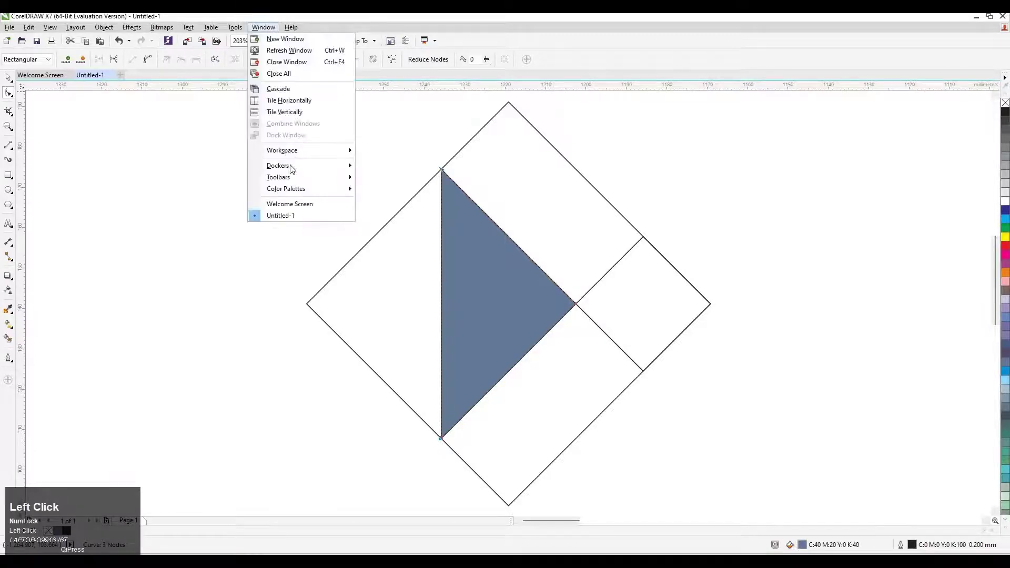
mouse_move(290, 165)
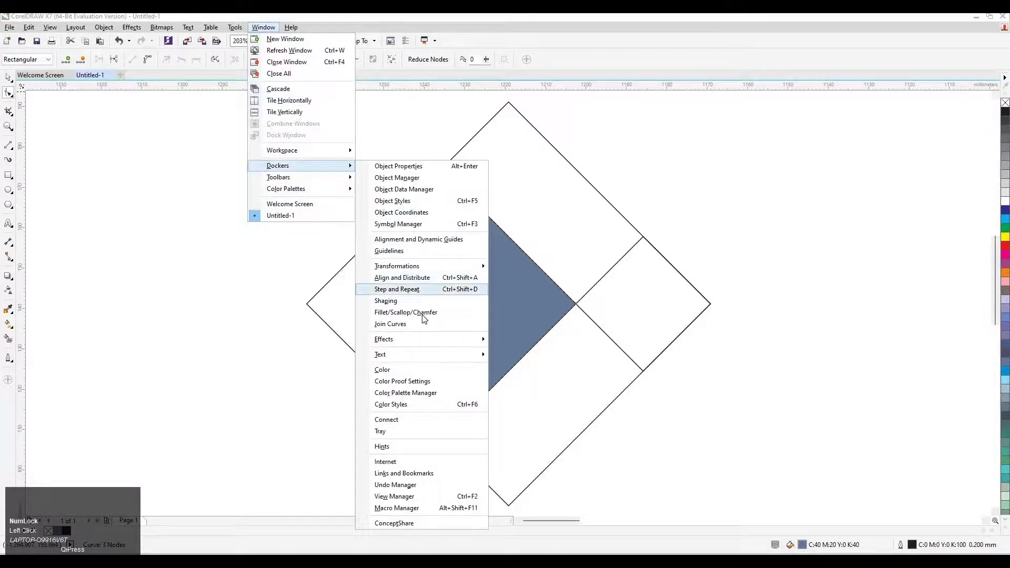
left_click(421, 314)
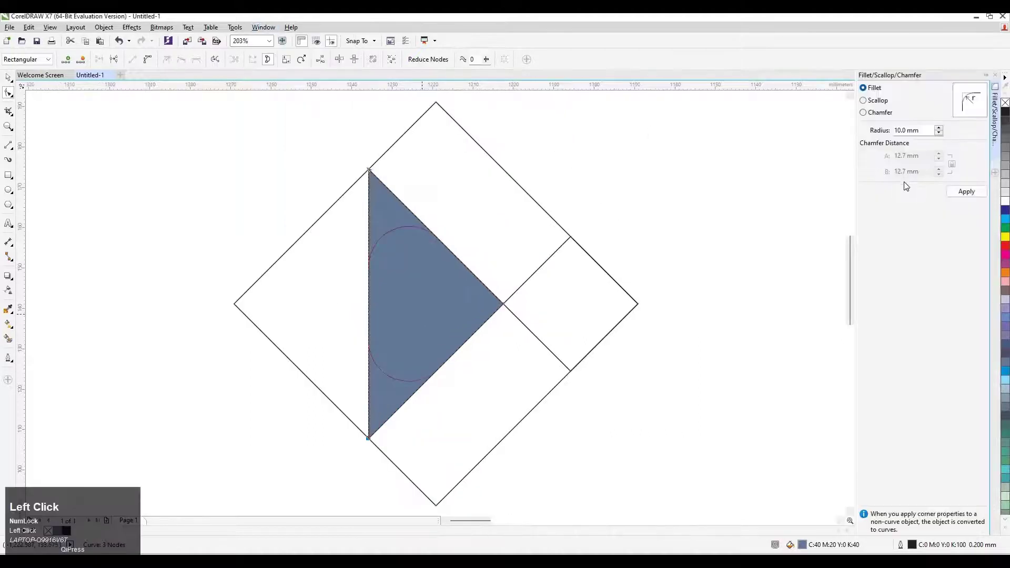
left_click(901, 130)
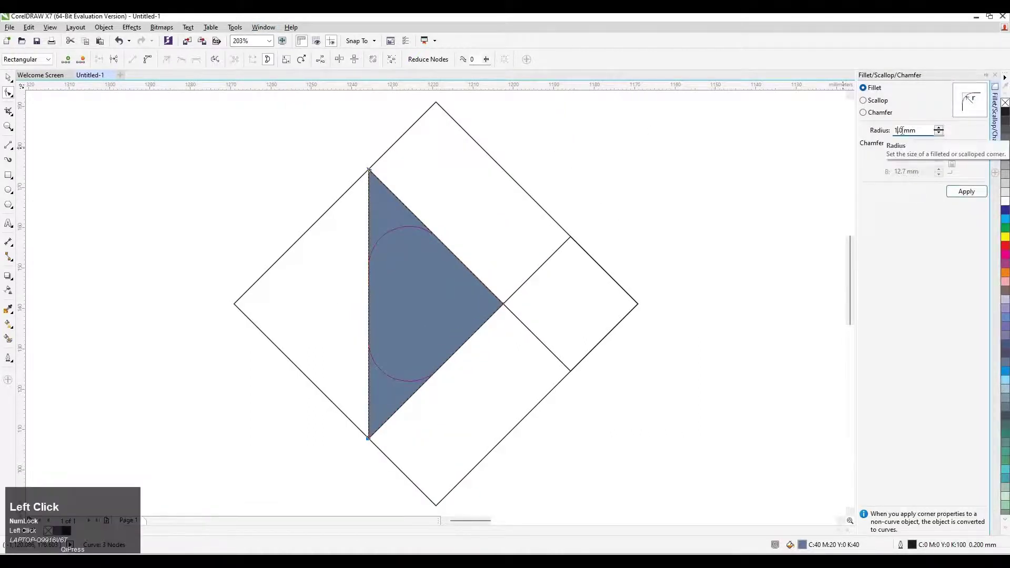
type("2.")
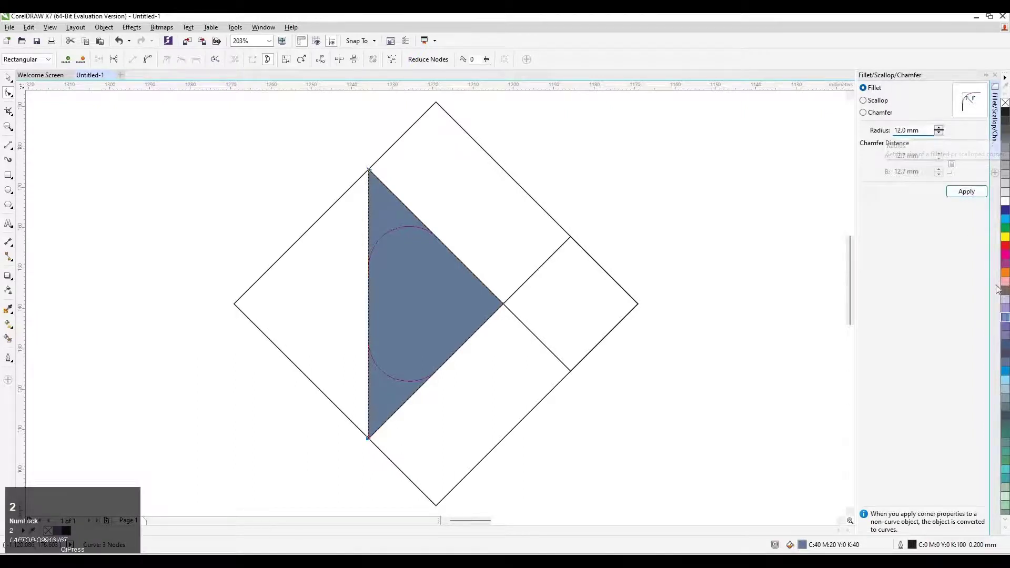
left_click(968, 192)
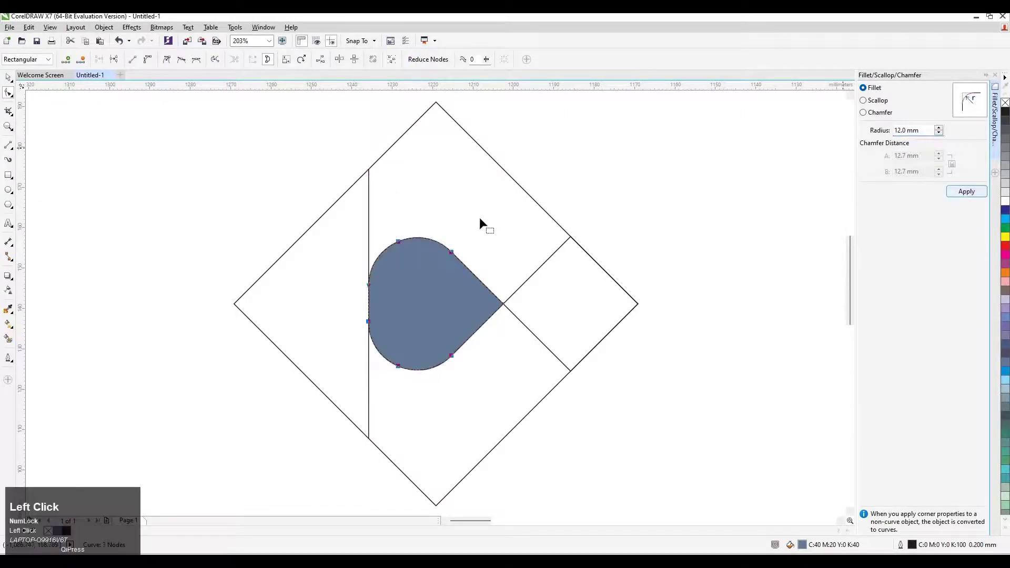
Delete the vertical line on the diamond's left side
left_click(8, 79)
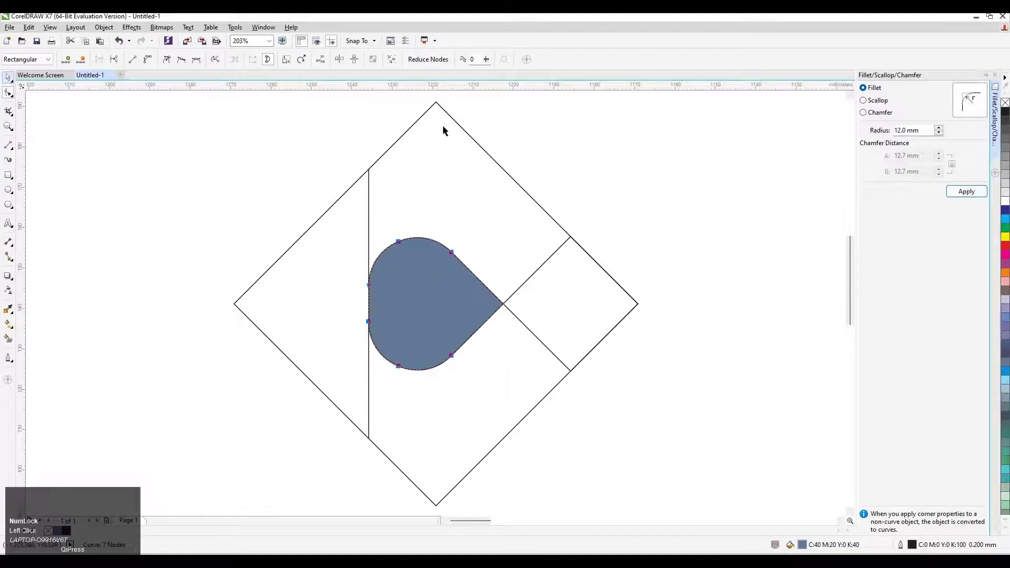
left_click(368, 209)
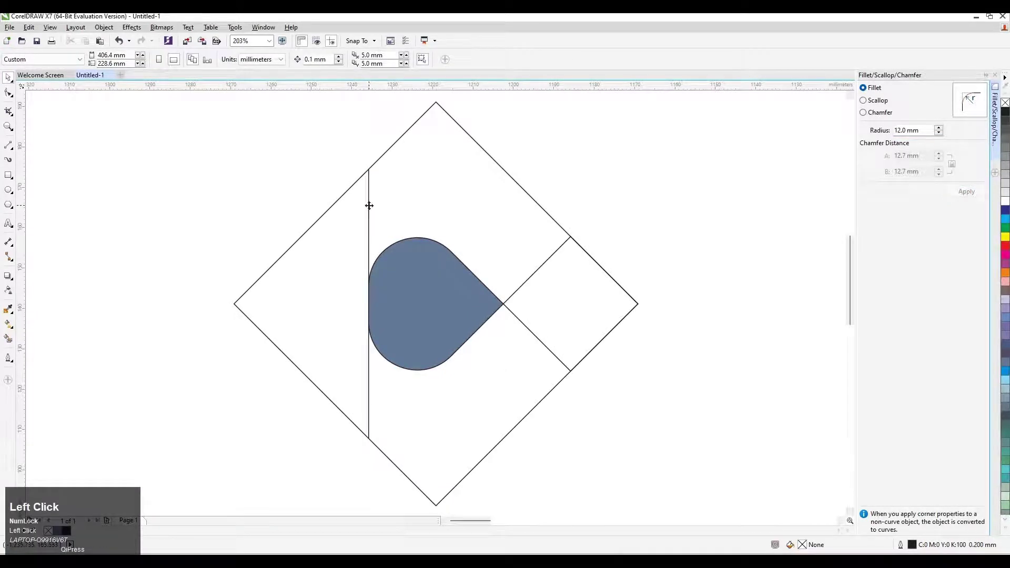
left_click(369, 208)
key("Delete")
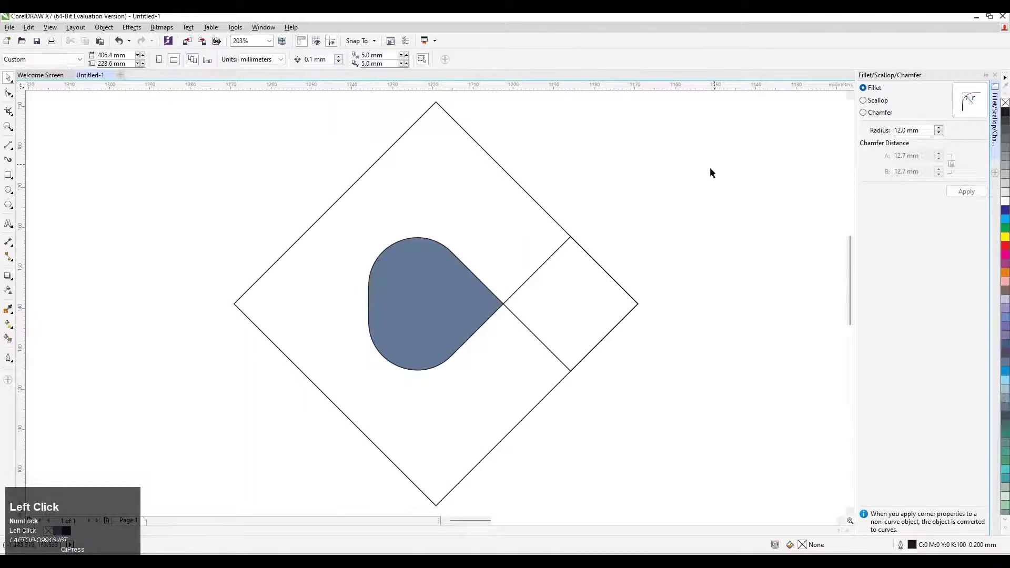
Close the fillet panel and round all four corners of the large diamond together
key("m")
left_click(995, 75)
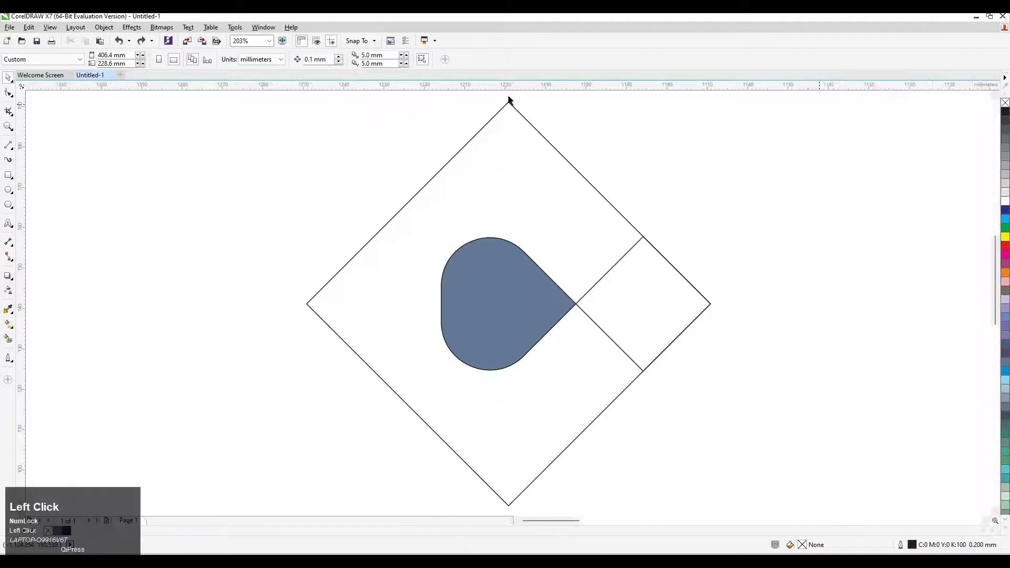
left_click(371, 240)
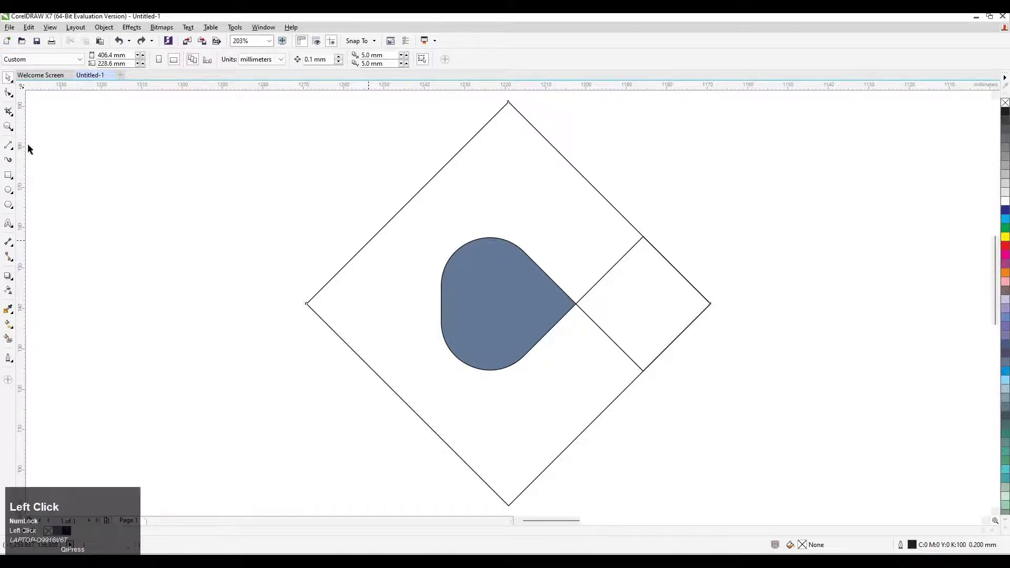
left_click(11, 96)
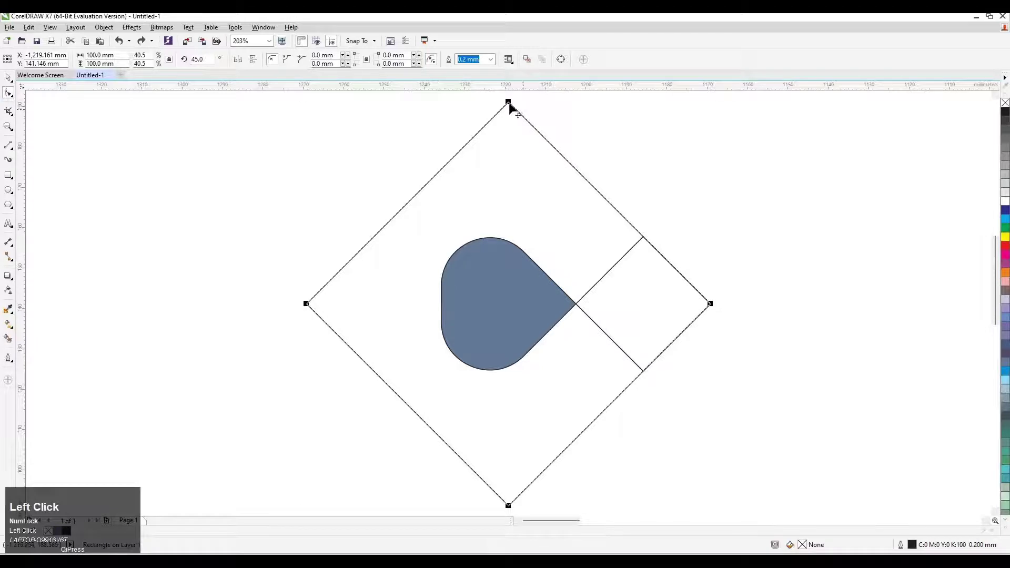
key("shift")
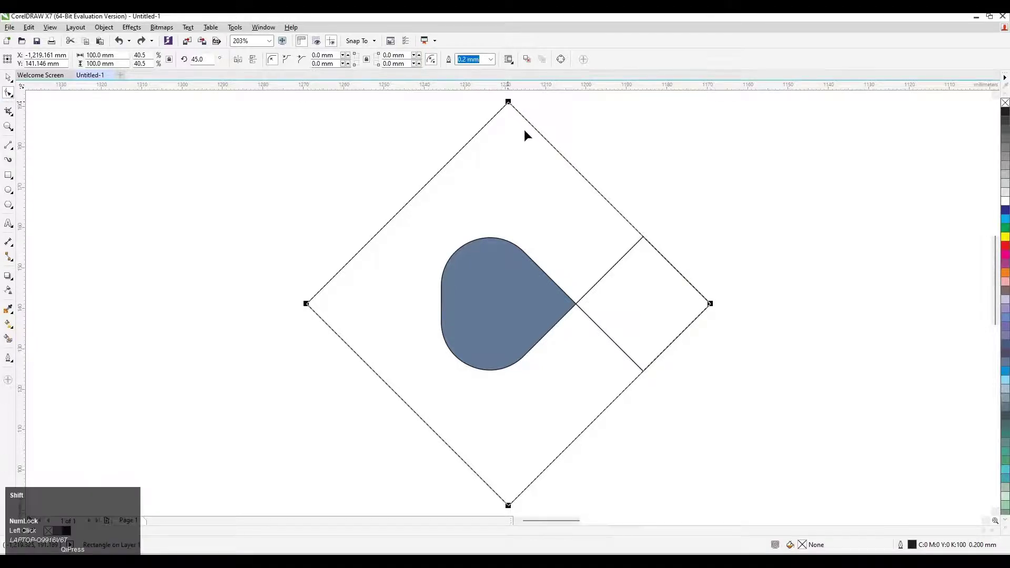
left_click_drag(525, 131, 589, 206)
Adjust the diamond's corner rounding to a 24.533 mm radius
left_click_drag(587, 203, 574, 187)
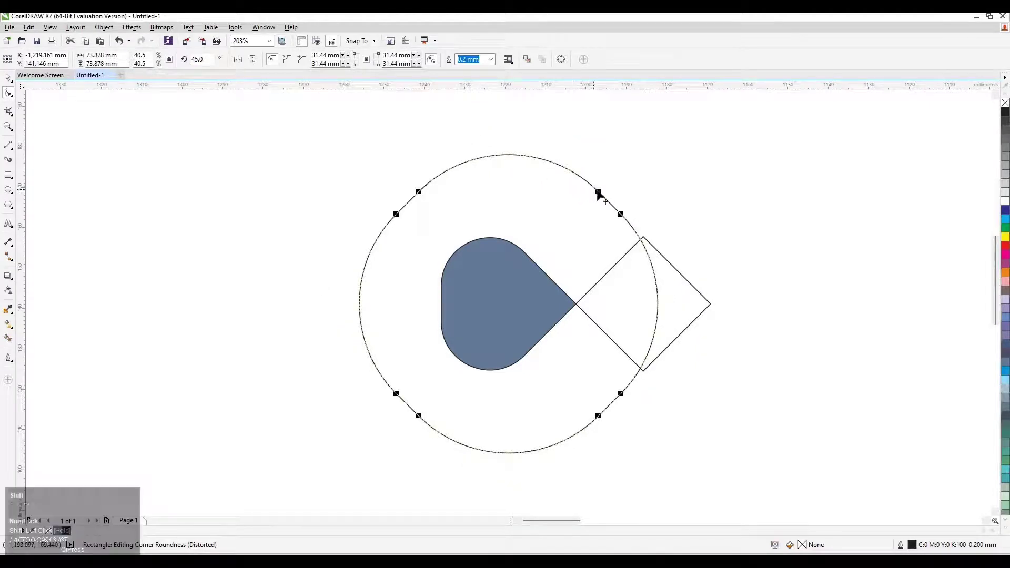
left_click_drag(591, 188, 585, 184)
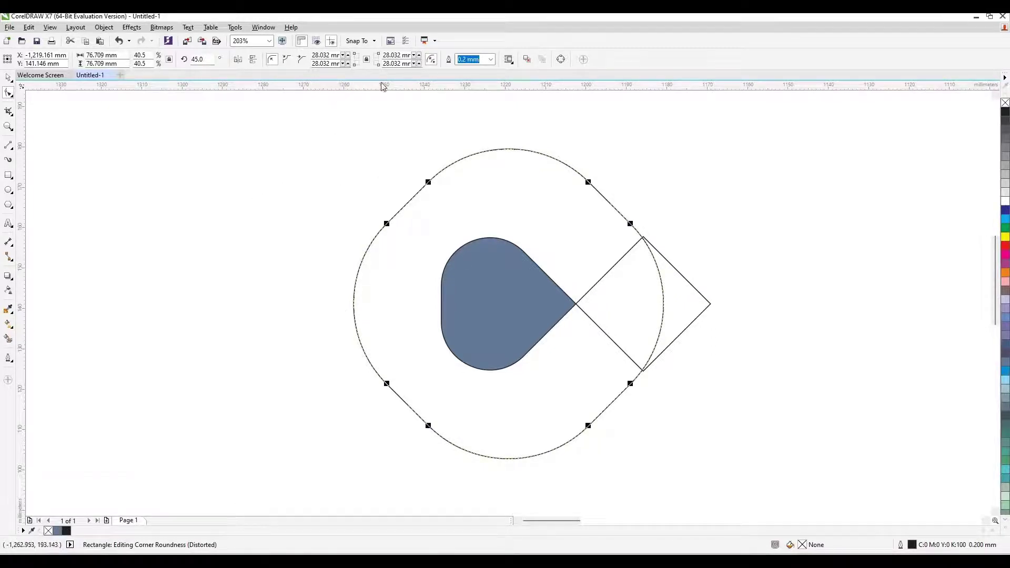
left_click(593, 182, "shift")
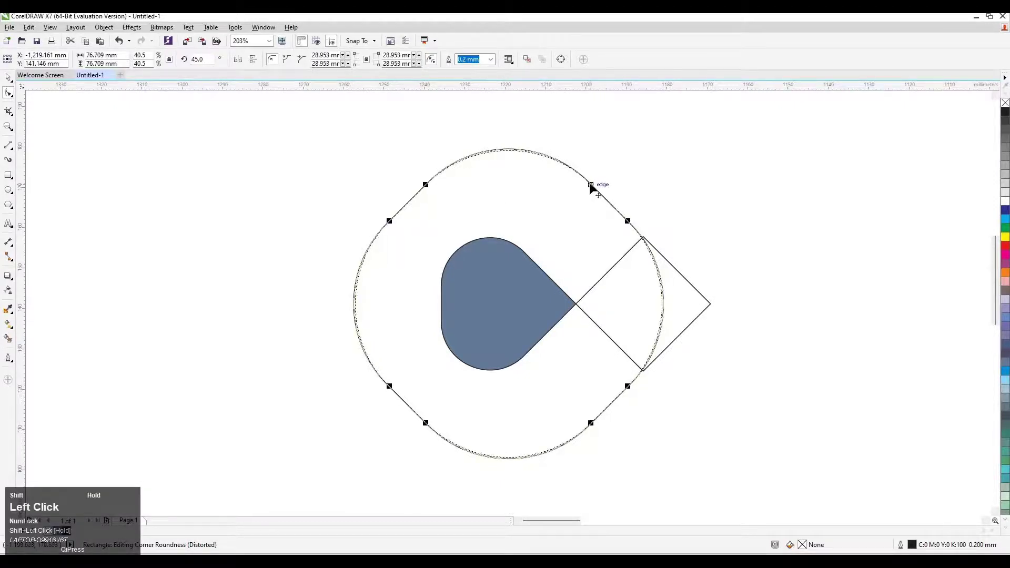
left_click_drag(579, 179, 570, 177)
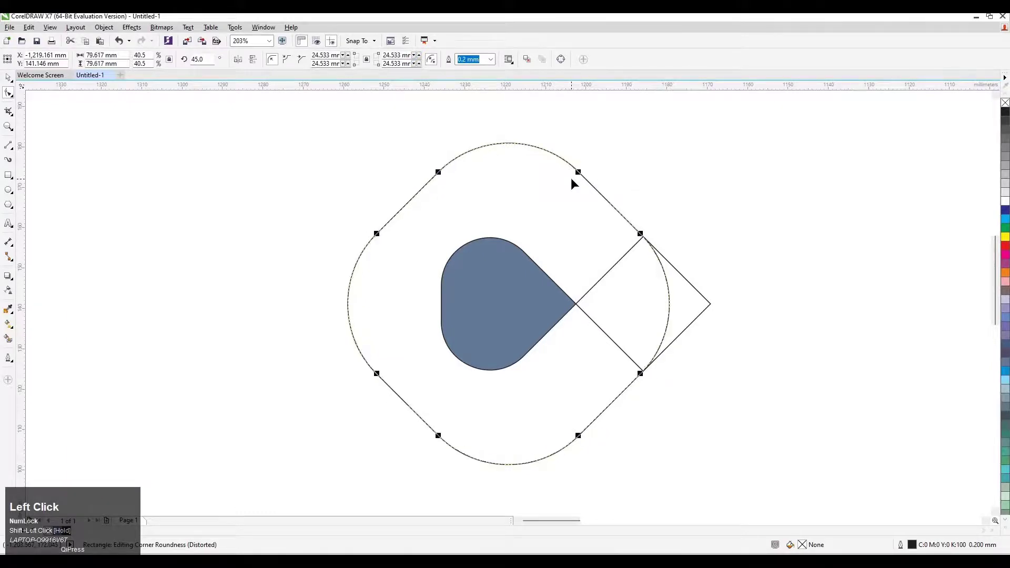
left_click(717, 199)
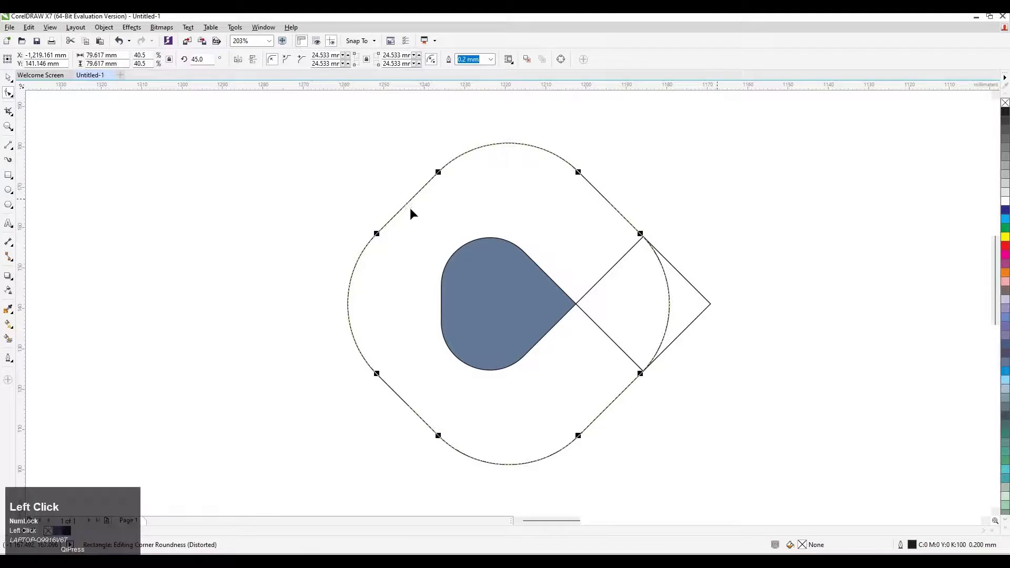
left_click(8, 78)
left_click(198, 166)
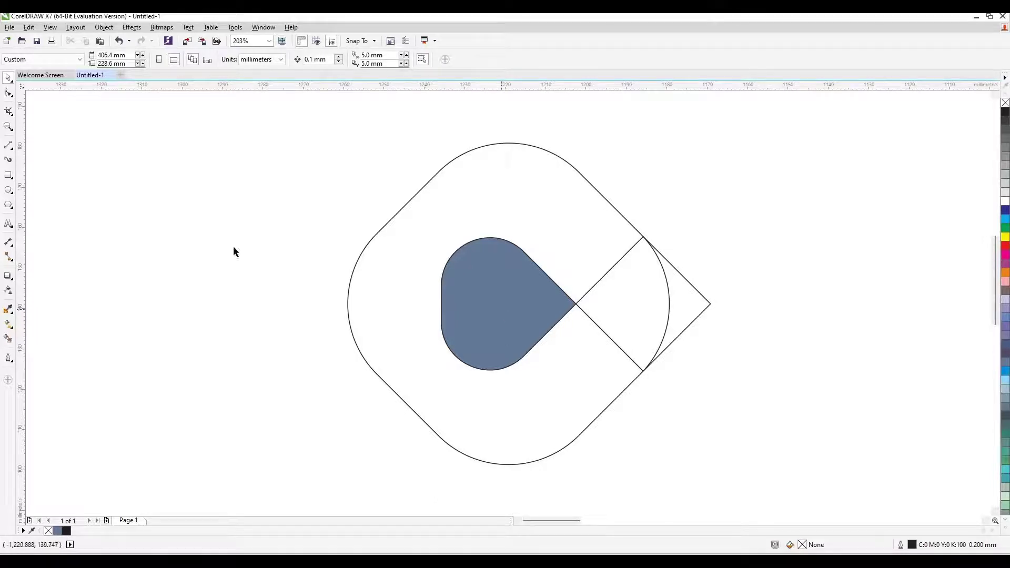
Trim the teardrop shape out of the rounded diamond
key("m")
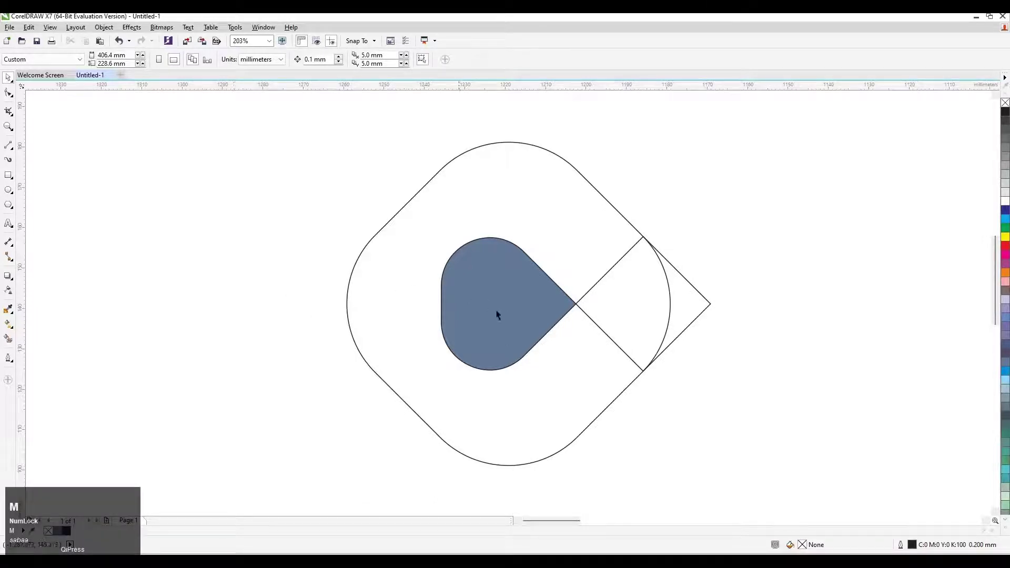
left_click(383, 276)
key("shift")
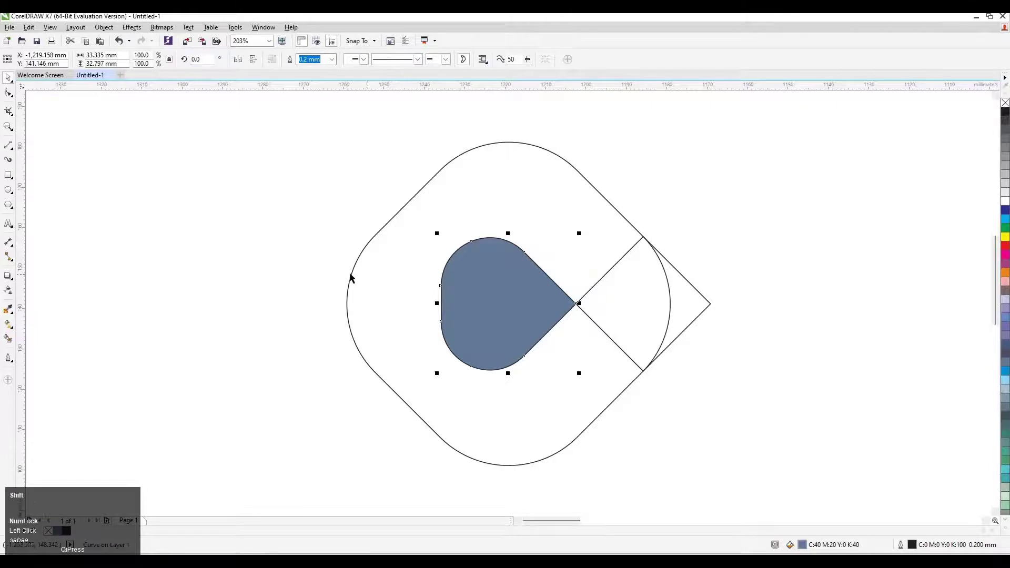
left_click(352, 277, "shift")
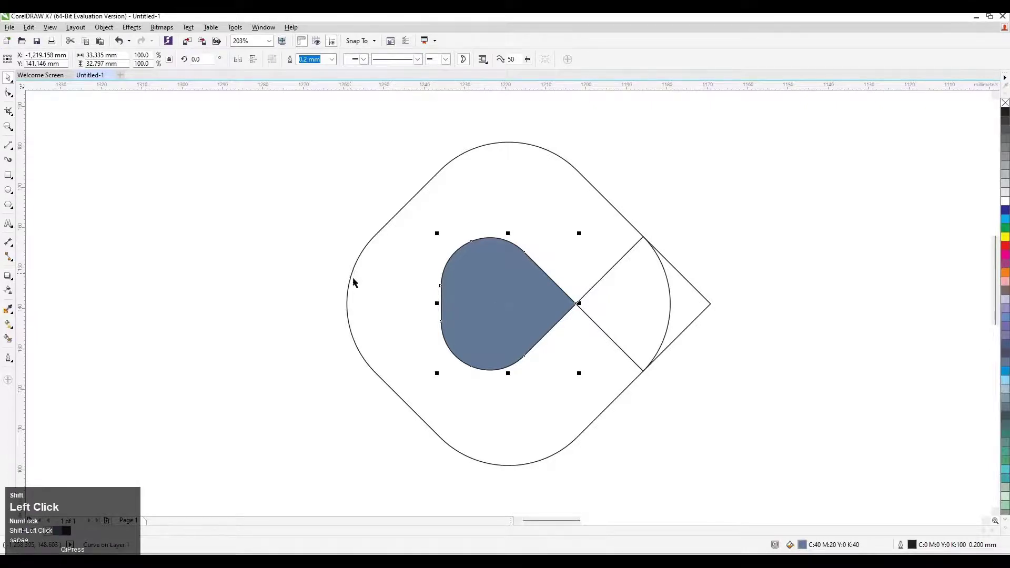
left_click(350, 277, "shift")
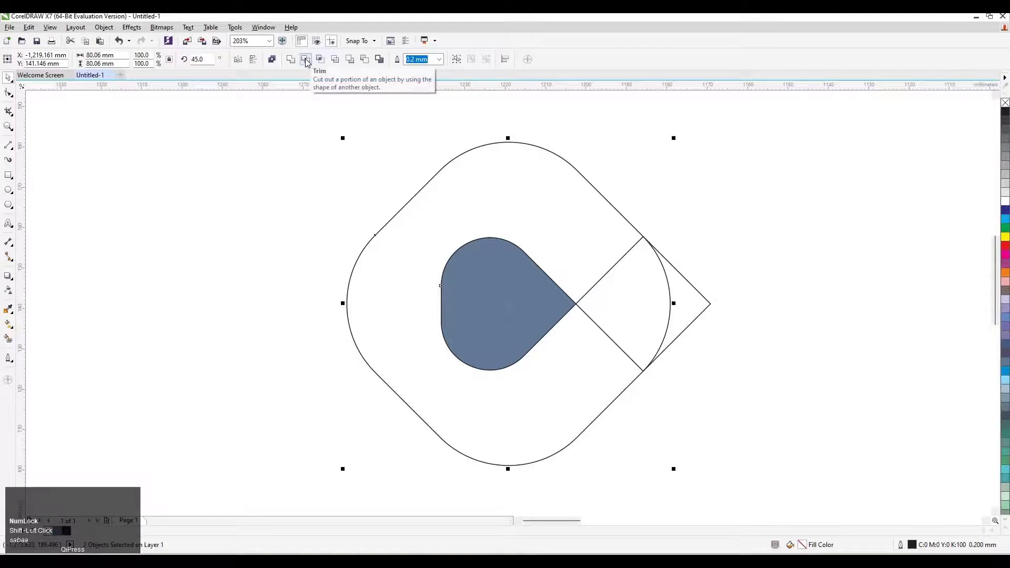
left_click(306, 65)
Move the teardrop left, clear of the design
left_click_drag(491, 306, 316, 286)
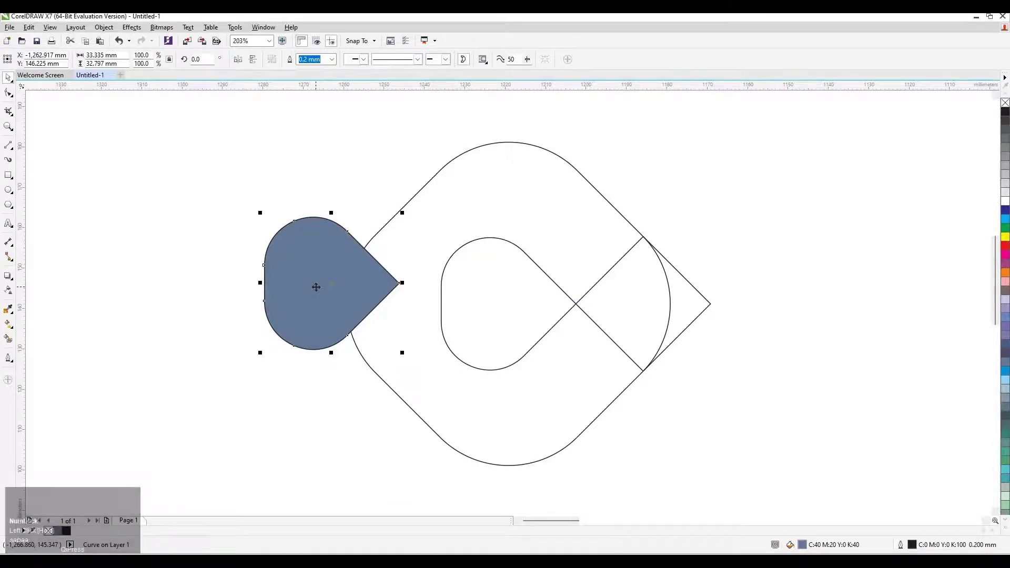
key("m")
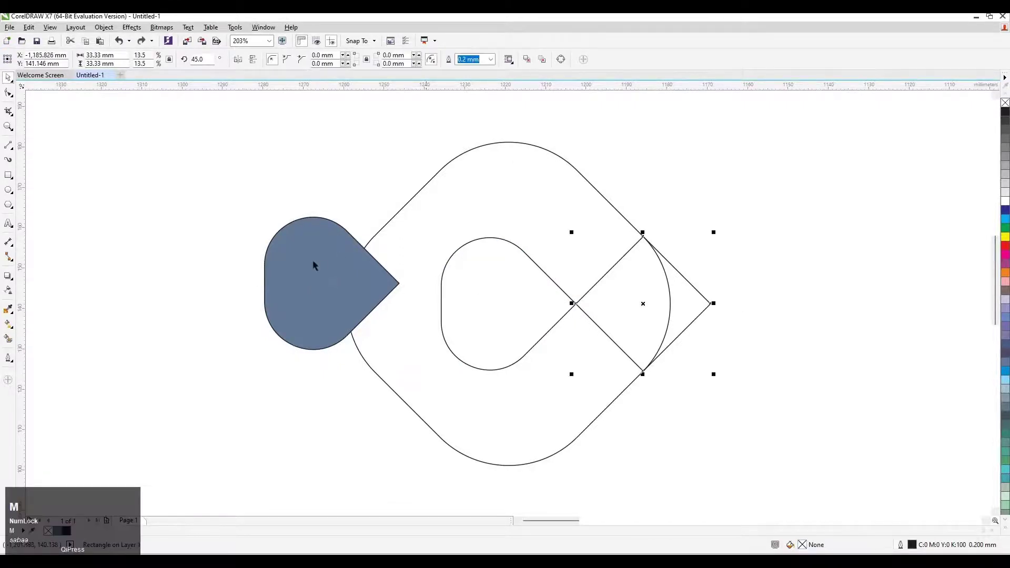
left_click_drag(313, 262, 132, 239)
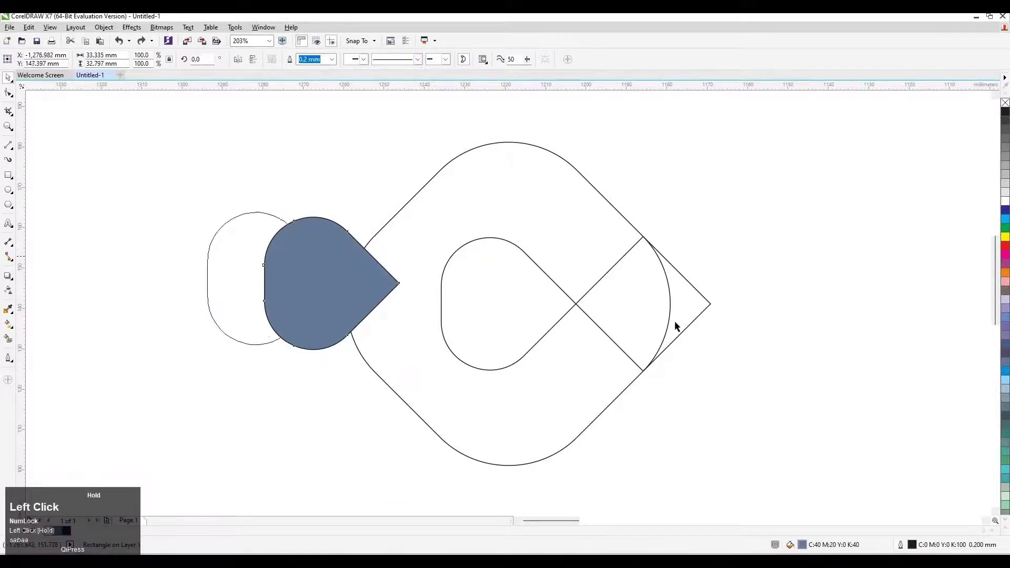
Cut the small diamond out of the rounded shape's right corner with Back Minus Front
left_click(688, 298)
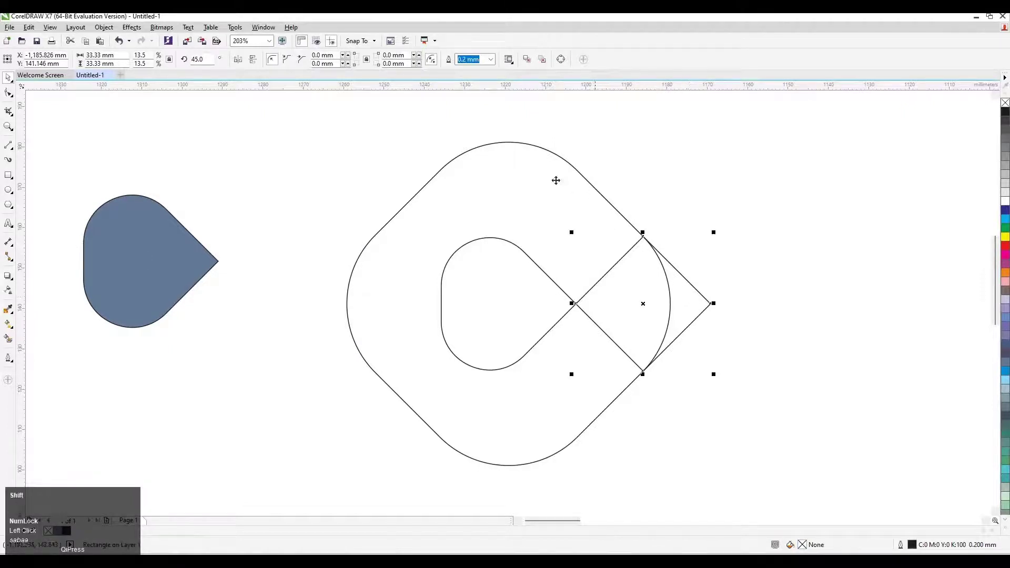
left_click(467, 151, "shift")
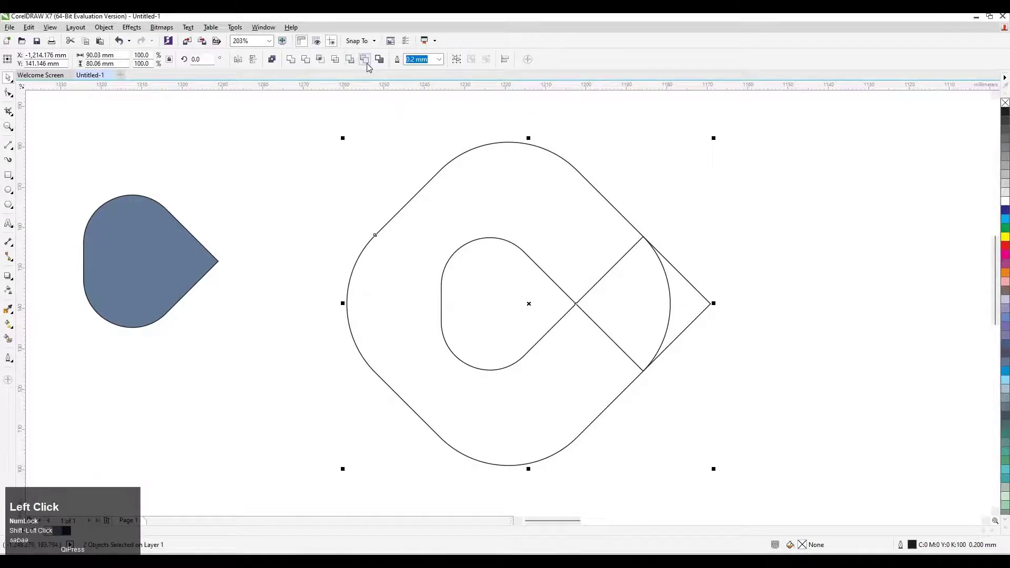
left_click(366, 61)
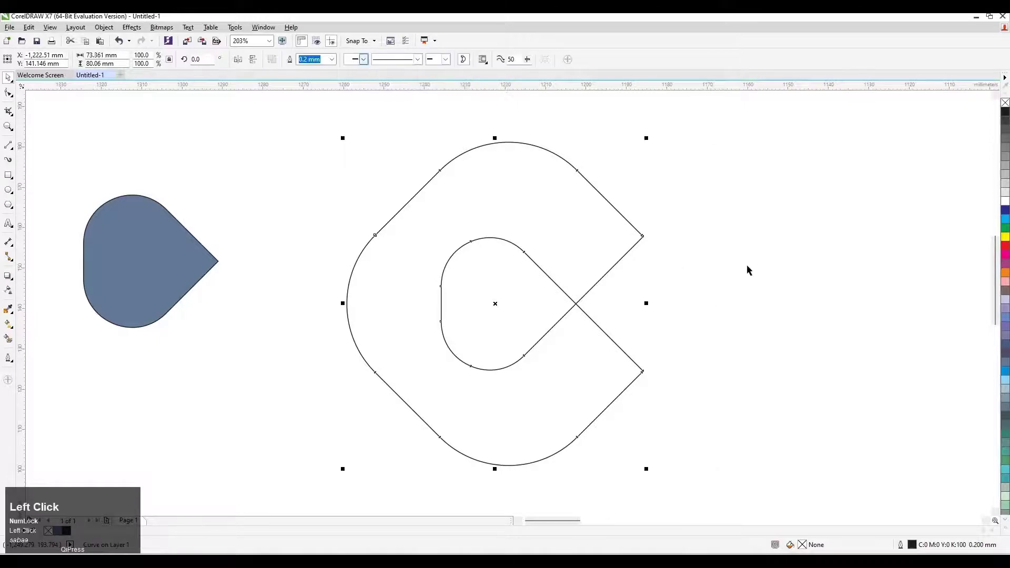
left_click(692, 290)
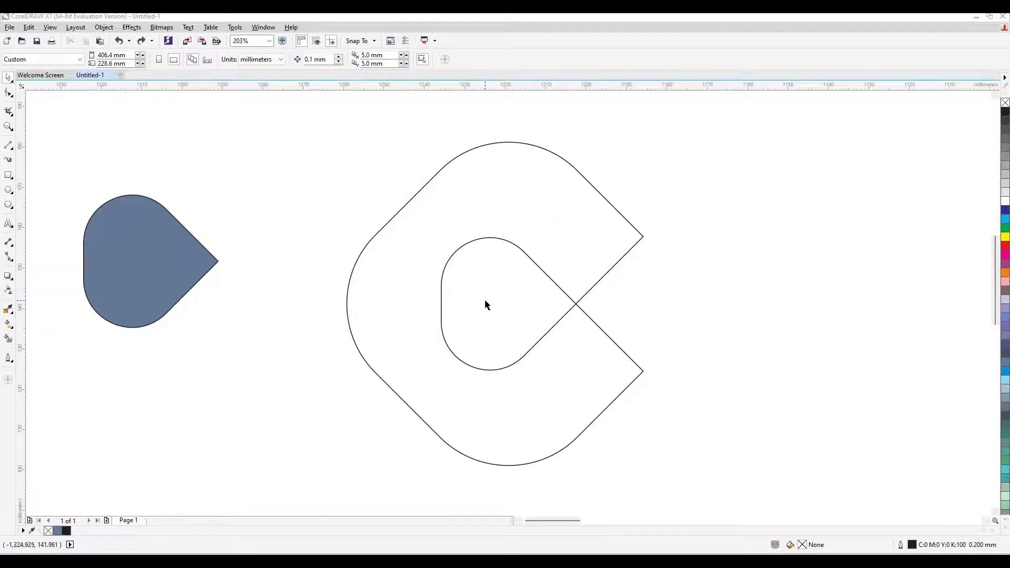
Round off the C-shaped band's upper-right tip by deleting its corner node
left_click(449, 298)
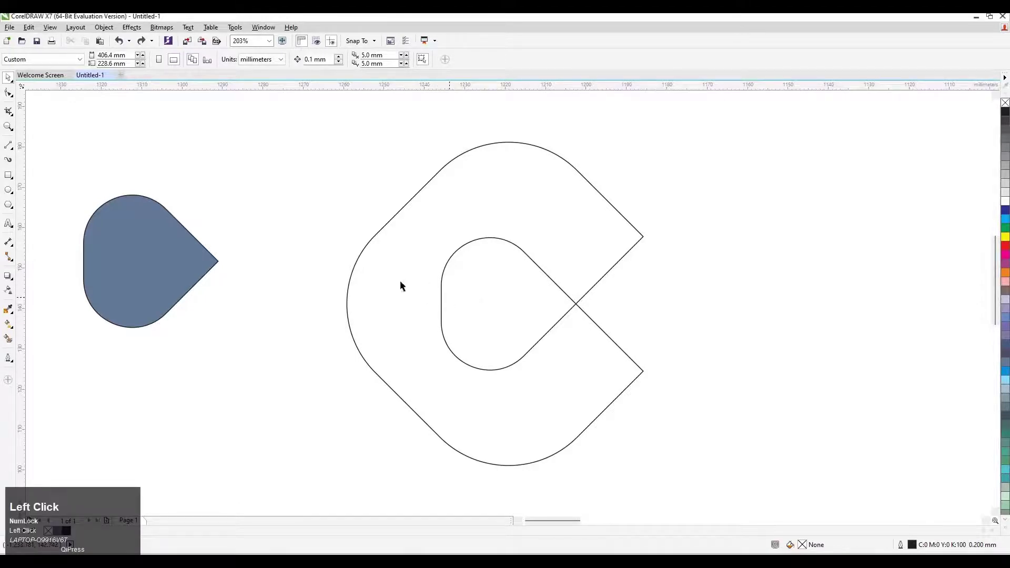
left_click(348, 285)
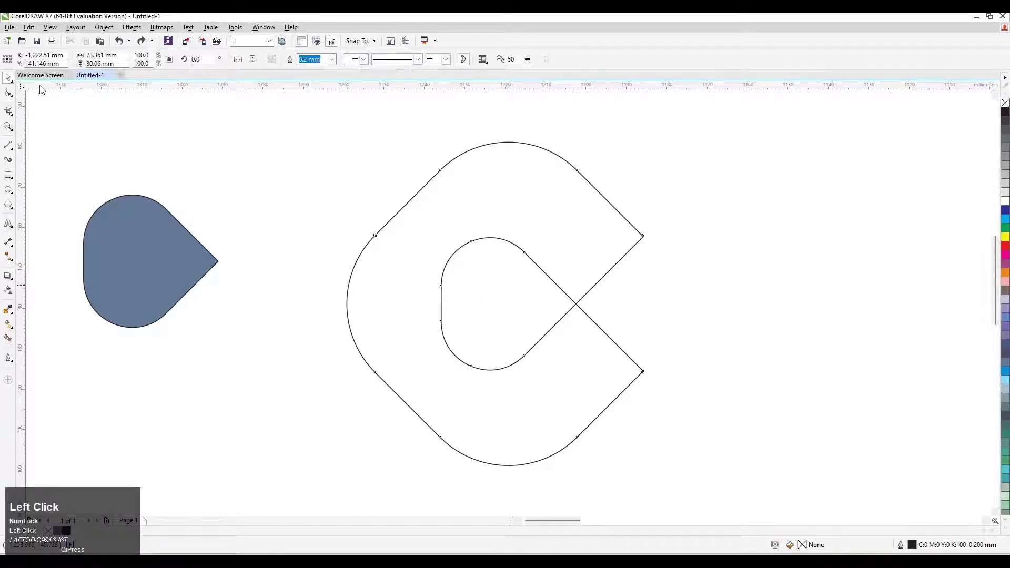
left_click(8, 94)
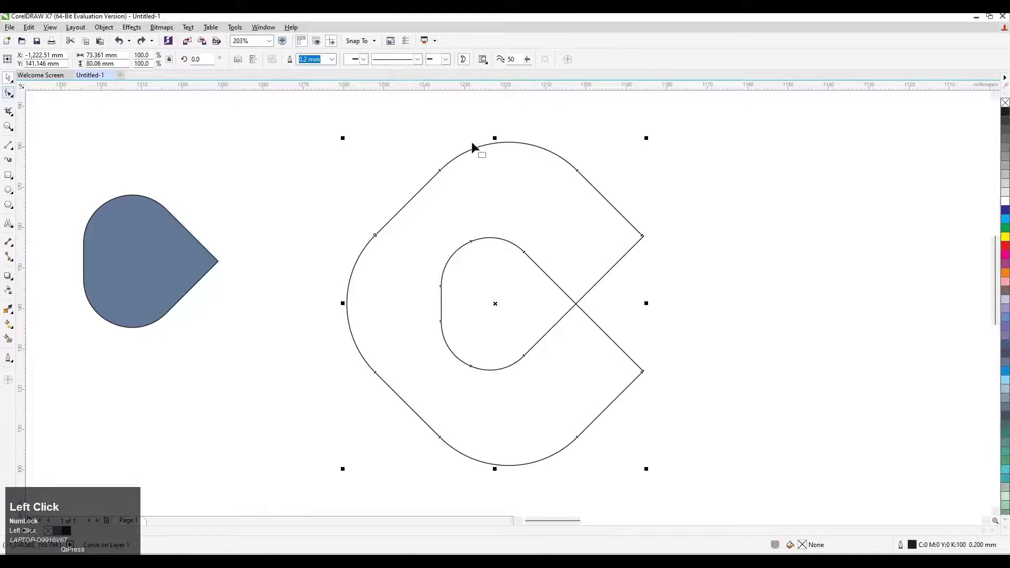
left_click_drag(617, 197, 682, 270)
left_click(83, 60)
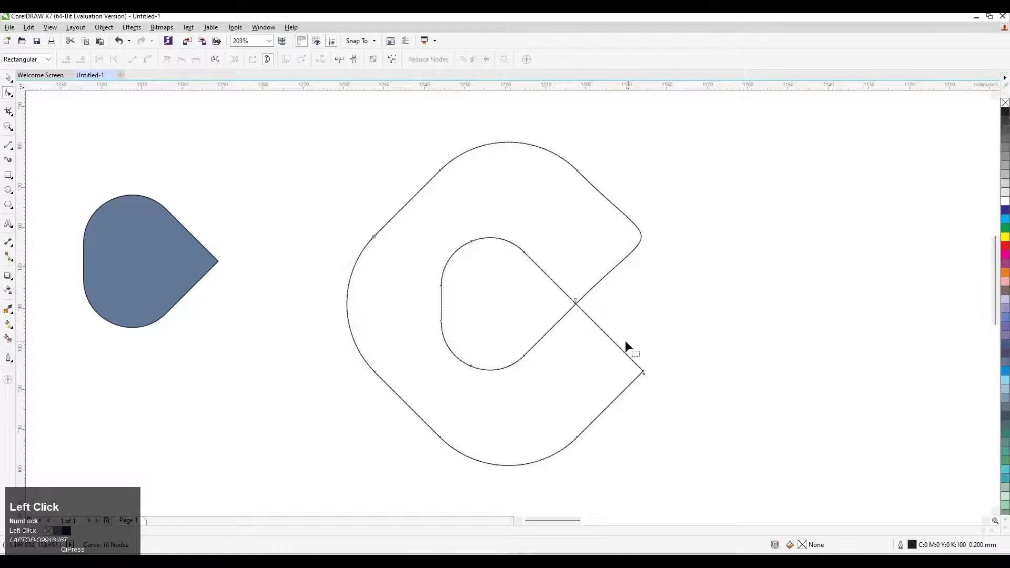
Round off the lower-right tip the same way, then start a diagonal line toward the upper-left corner
left_click_drag(626, 341, 654, 401)
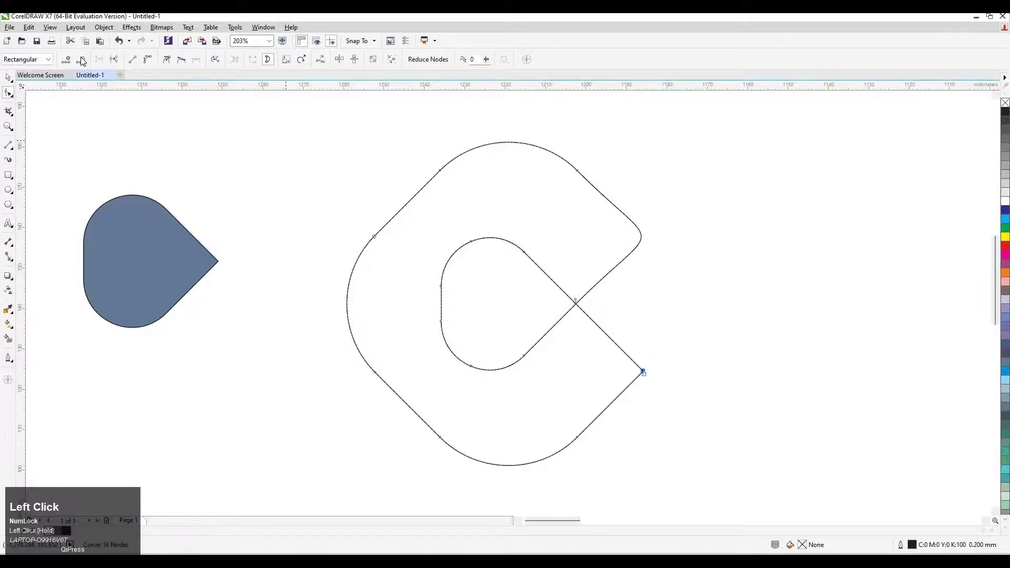
left_click(82, 60)
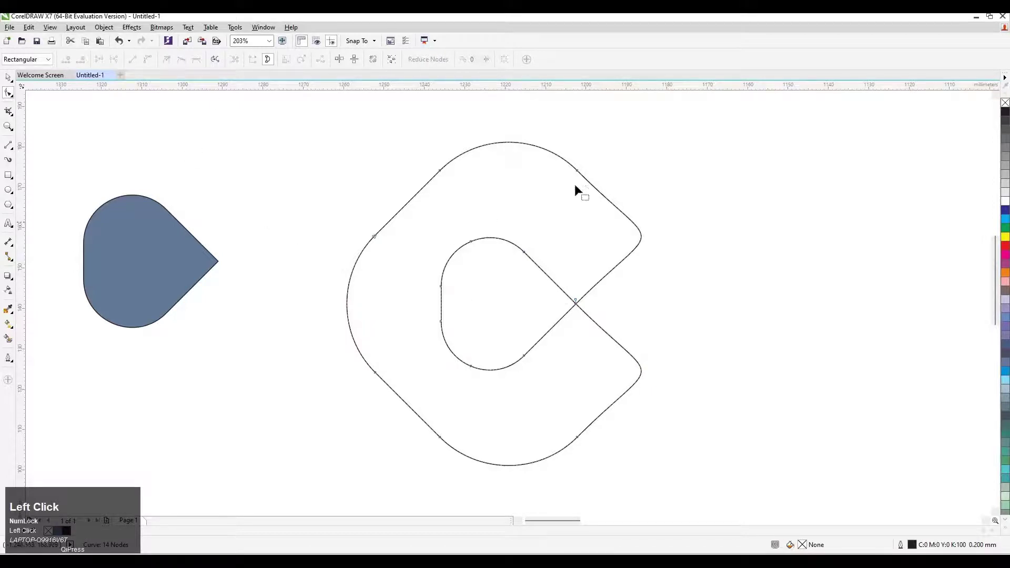
left_click_drag(523, 251, 438, 172)
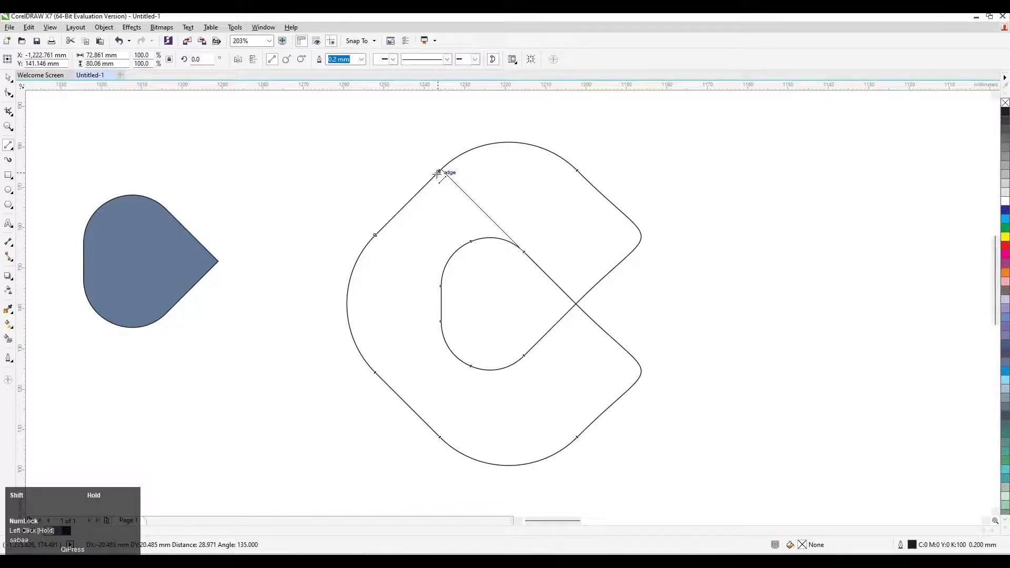
Finish the diagonal line from the inner curve to the upper-left outer corner
left_click_drag(438, 172, 439, 171)
left_click(9, 80)
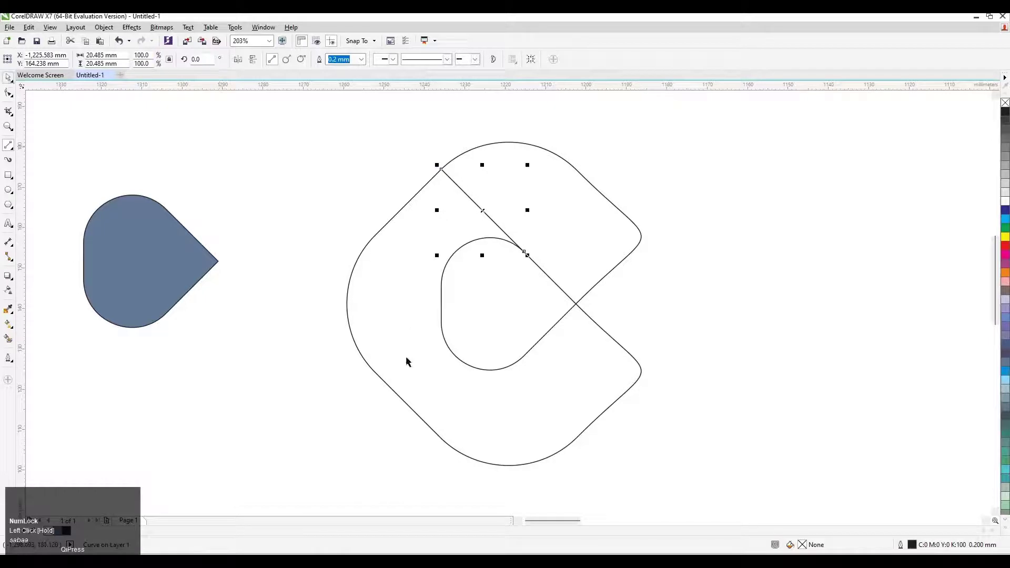
left_click(297, 375)
left_click(365, 365)
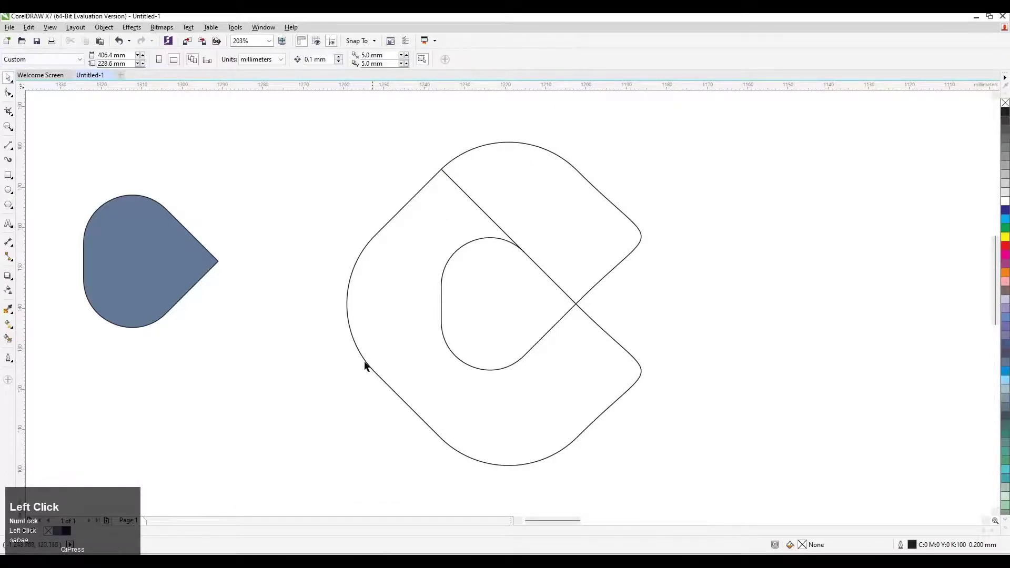
Draw a second line from the inner curve's left node down to the lower-left outer edge
left_click(8, 147)
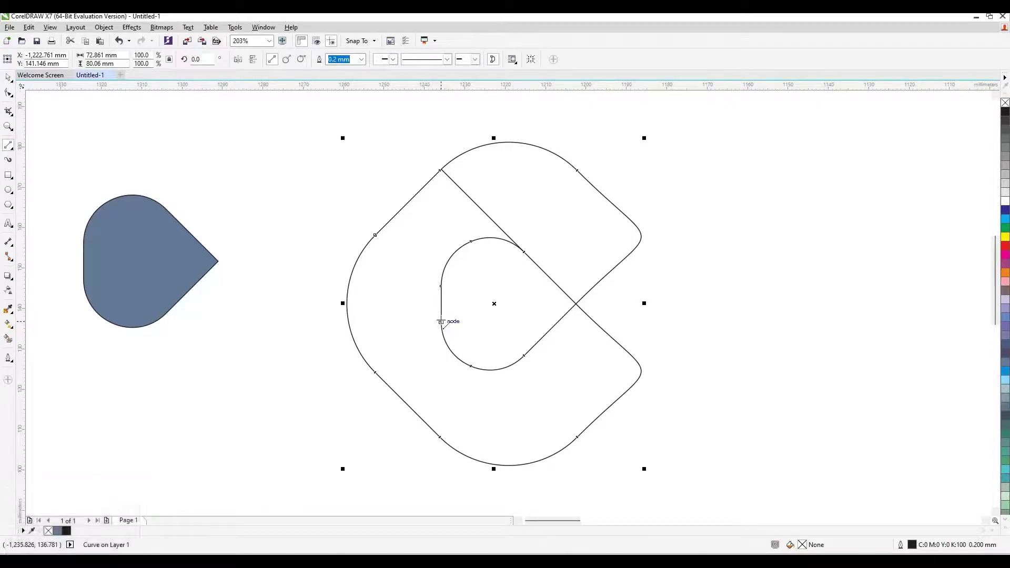
left_click_drag(448, 349, 454, 450)
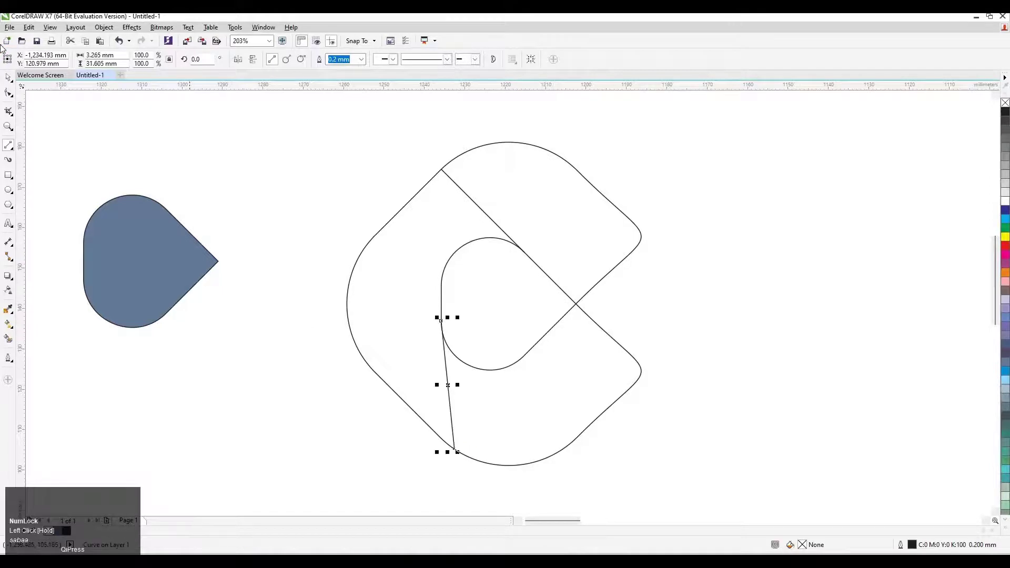
left_click(272, 206)
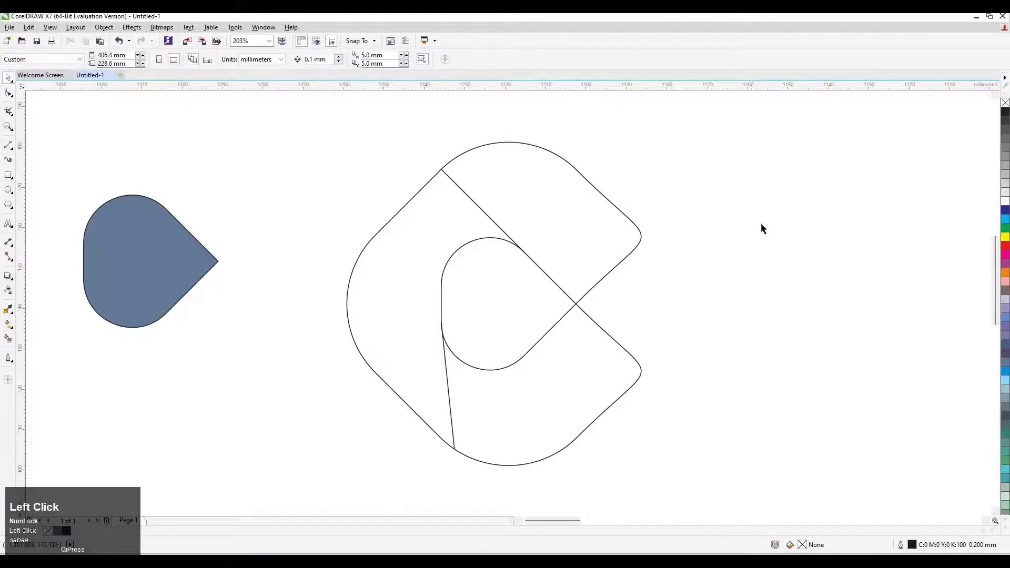
scroll(525, 368, "up", 1)
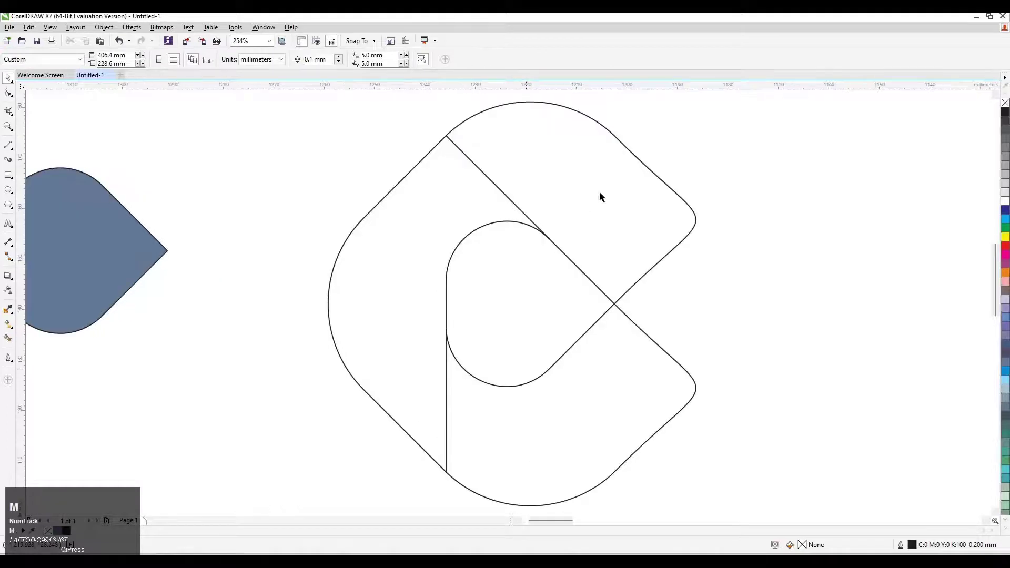
left_click(509, 200)
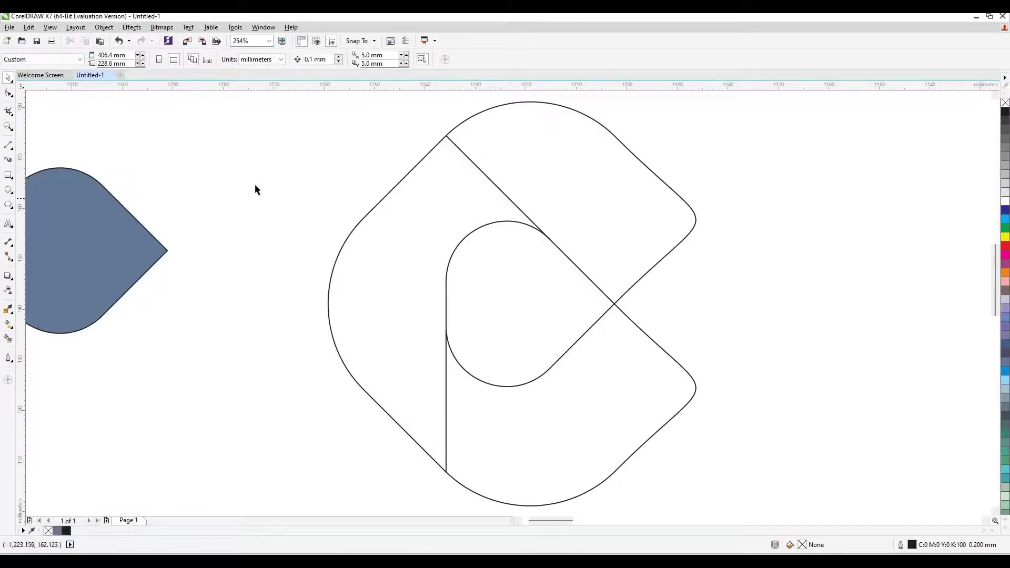
Undo the last change and draw a short line from the diagonal's midpoint to the upper-left outer edge
left_click(9, 147)
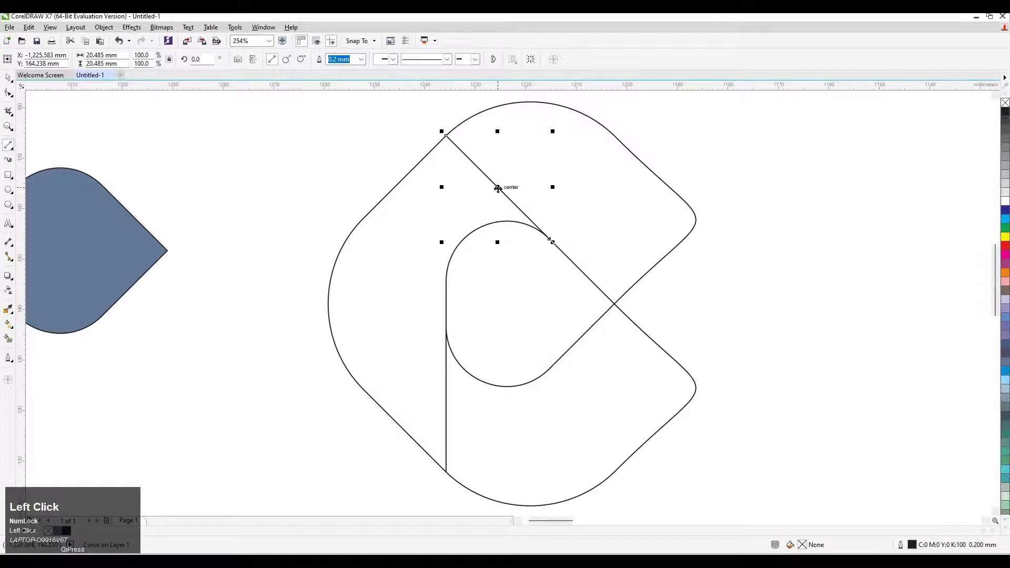
key("ctrl+z")
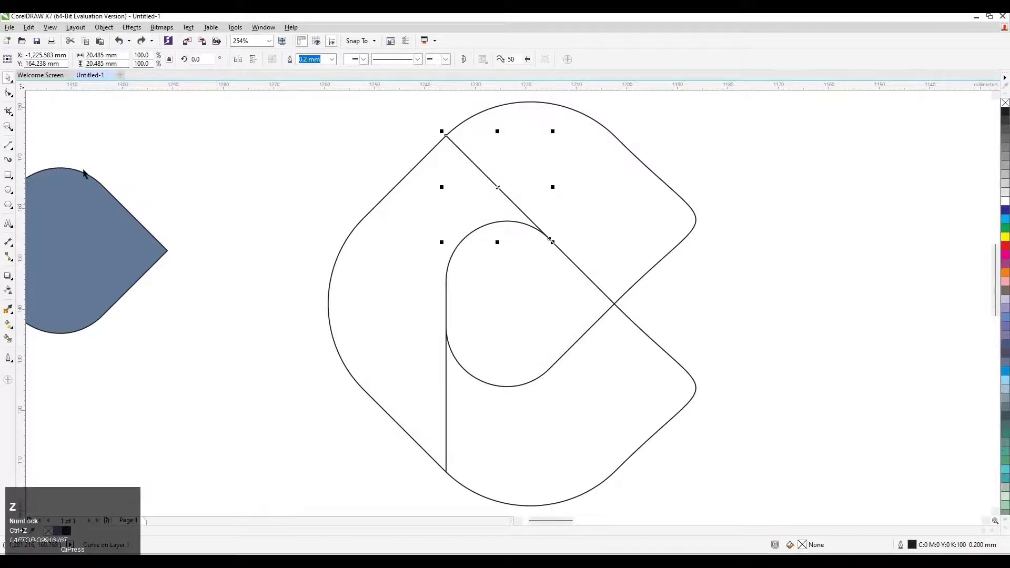
left_click(9, 146)
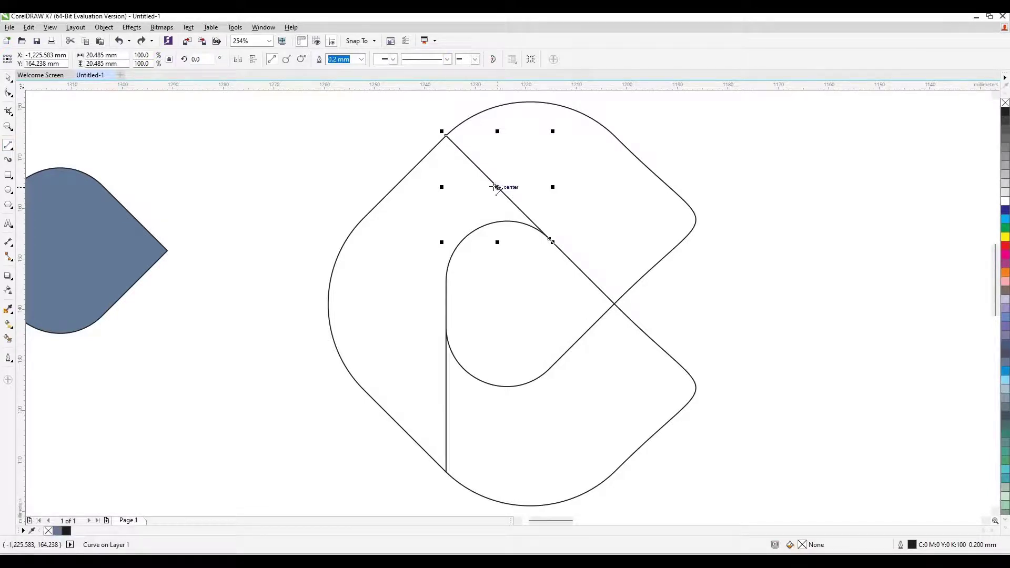
left_click_drag(487, 187, 417, 163)
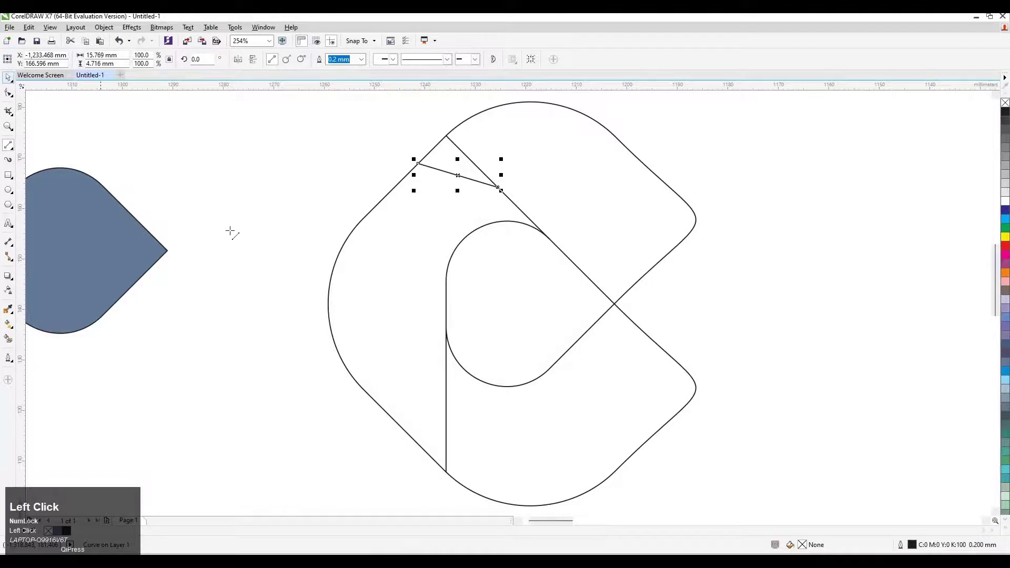
left_click(8, 77)
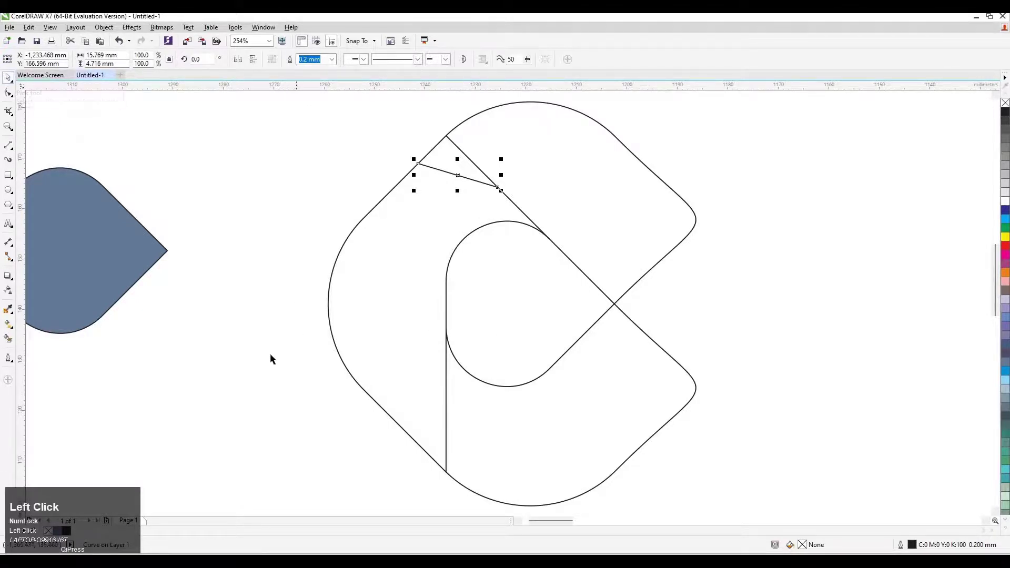
left_click(455, 410)
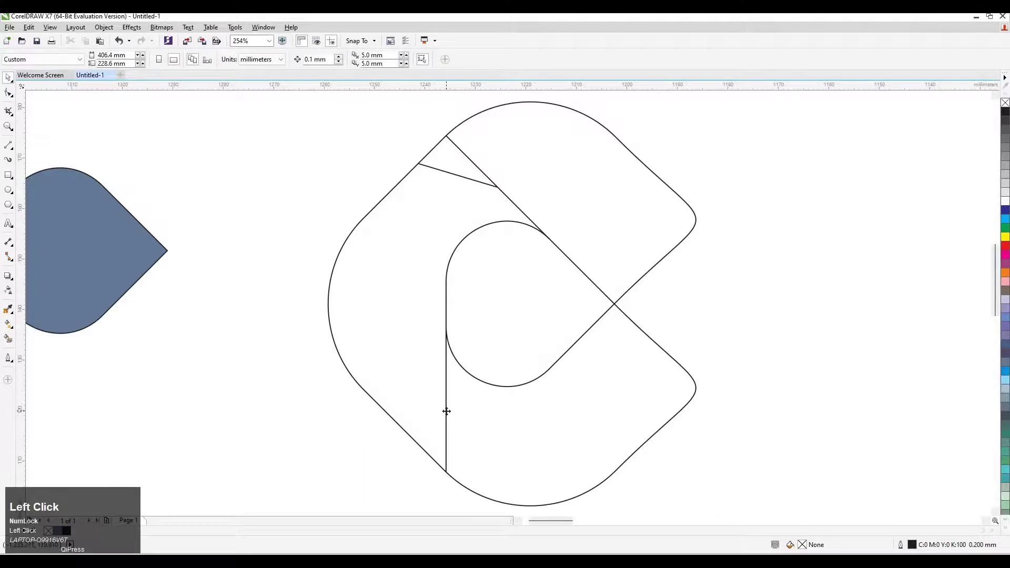
left_click(446, 409)
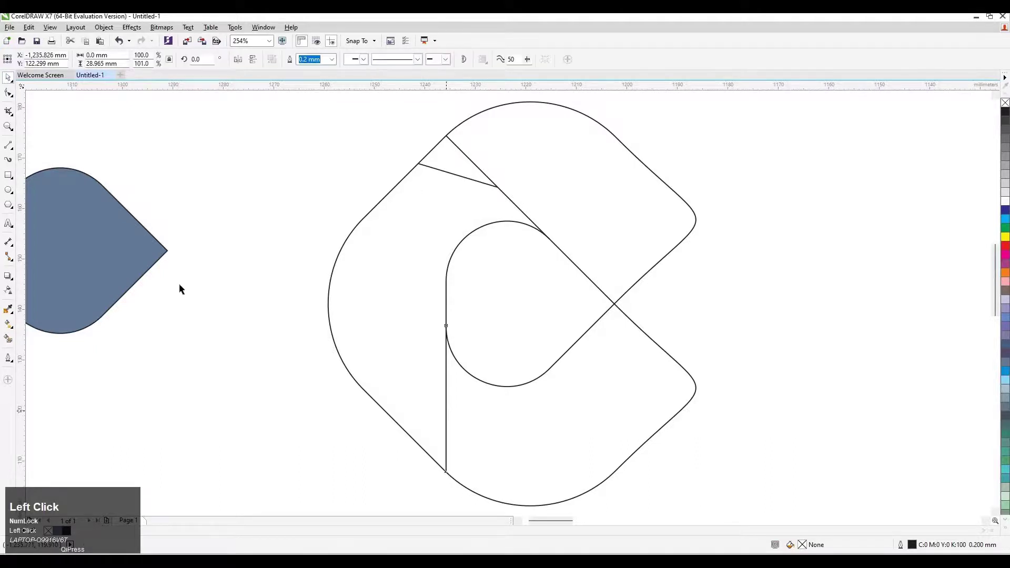
left_click(8, 146)
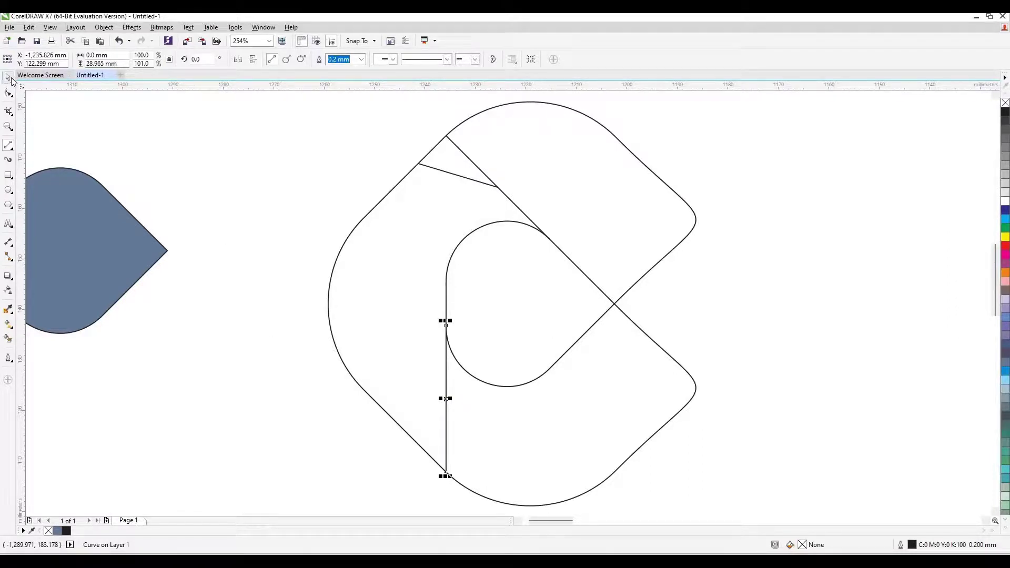
left_click(268, 339)
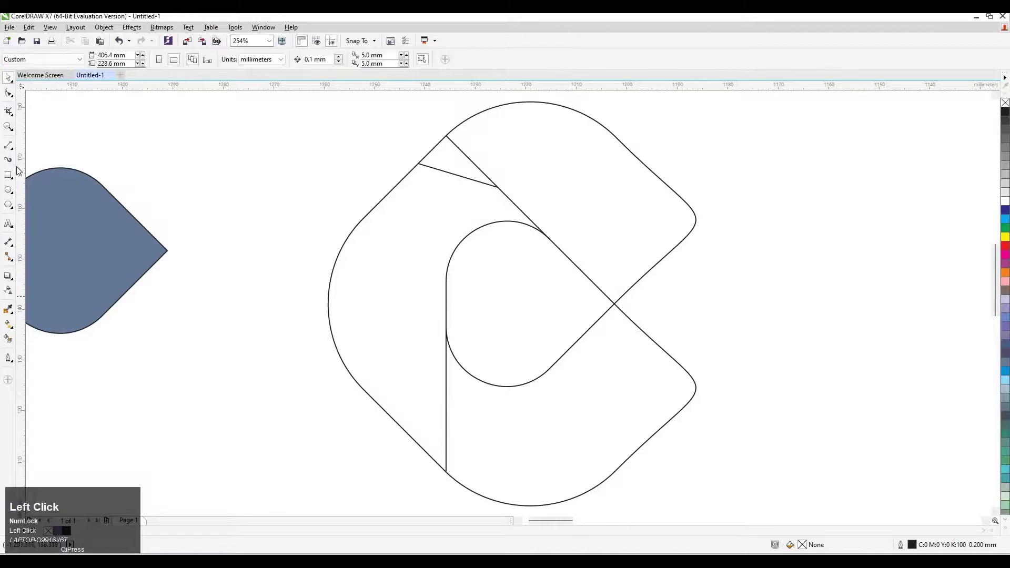
left_click(131, 297)
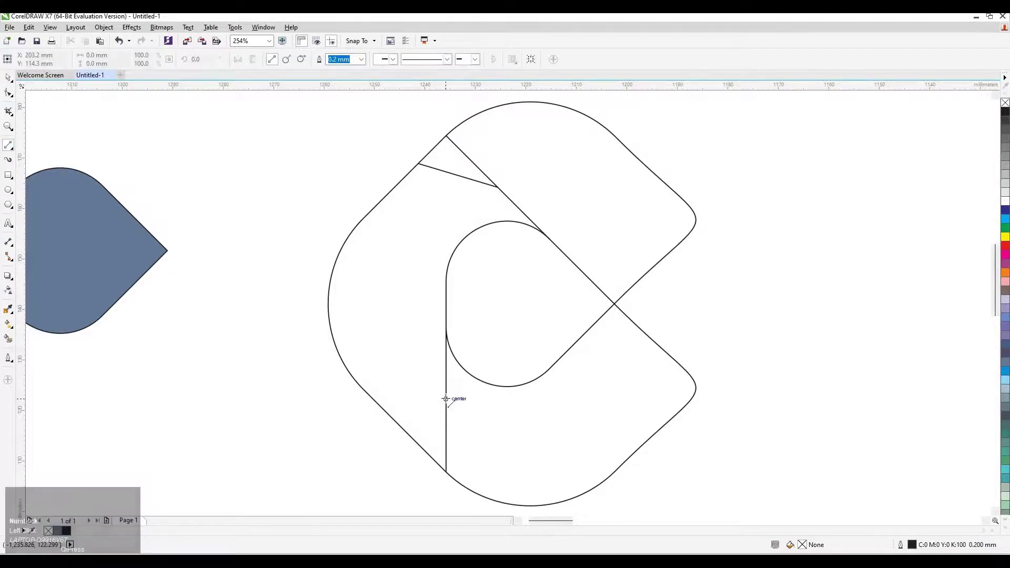
Draw a line from the vertical line's centre to the bottom edge and bend it into a curve
left_click_drag(446, 399, 494, 500)
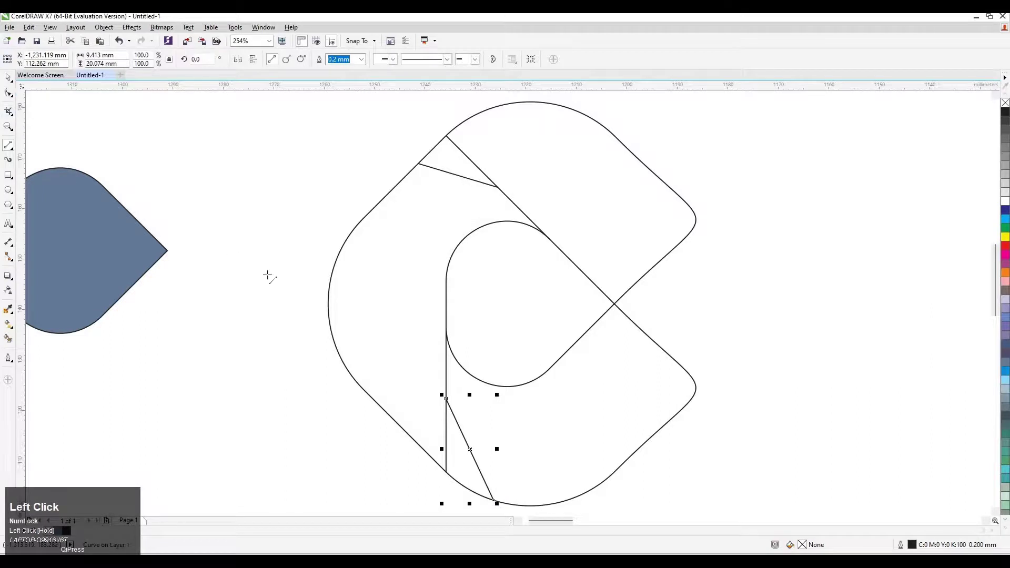
left_click(9, 94)
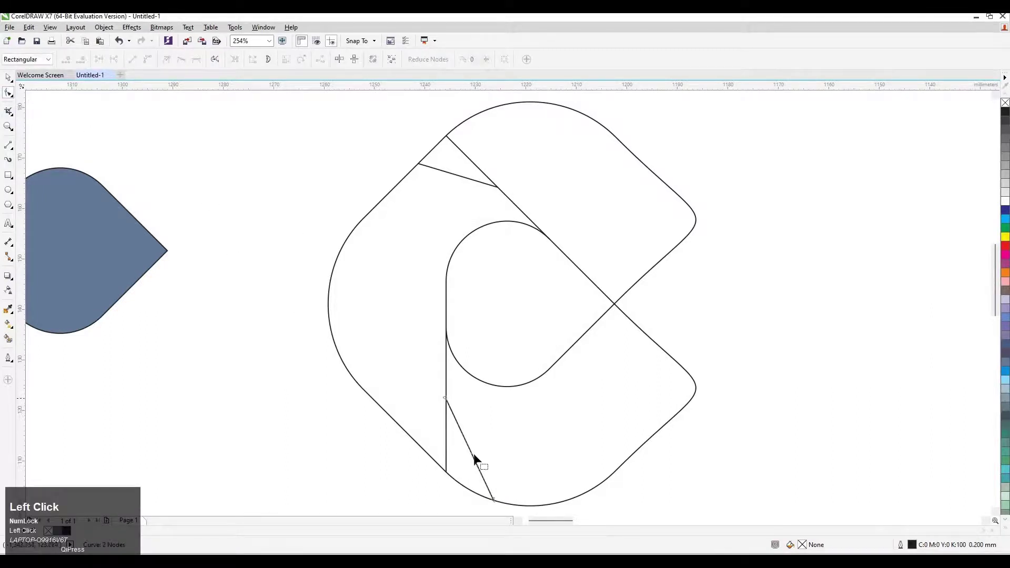
left_click(474, 458)
left_click(149, 59)
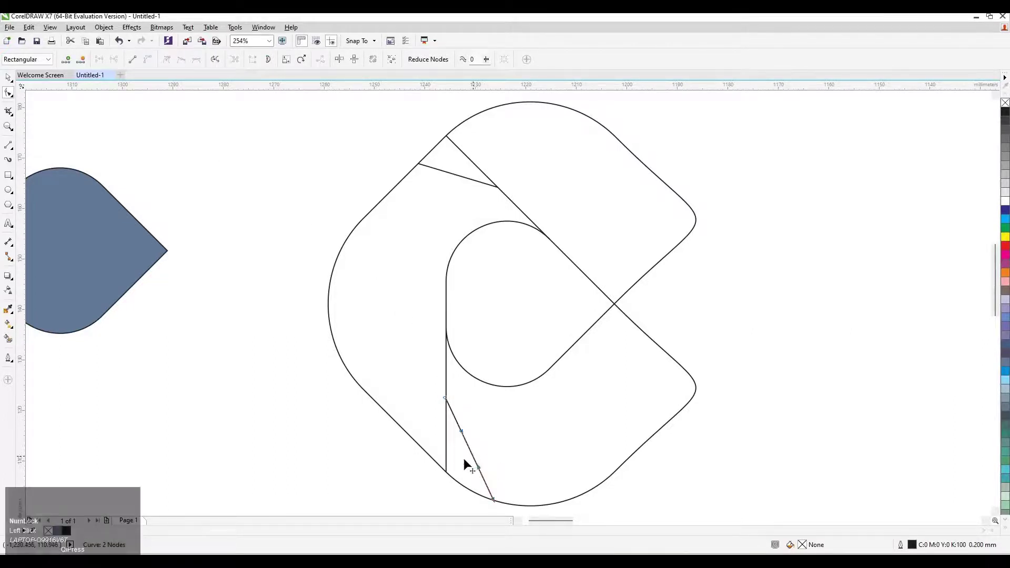
left_click_drag(463, 459, 460, 467)
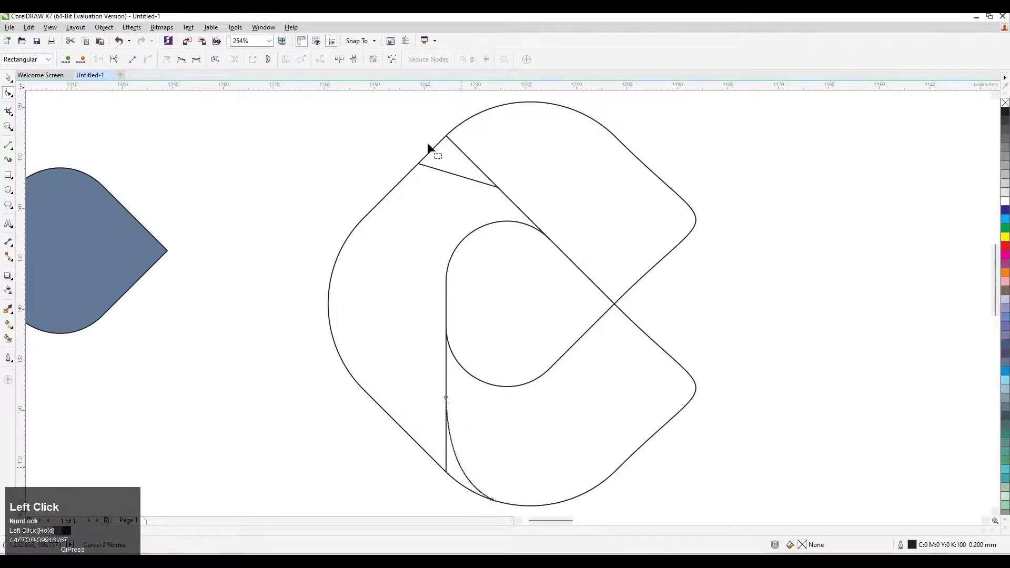
Bow the short top line upward into an arc between the outer edge and the diagonal
left_click(453, 174)
left_click(459, 176)
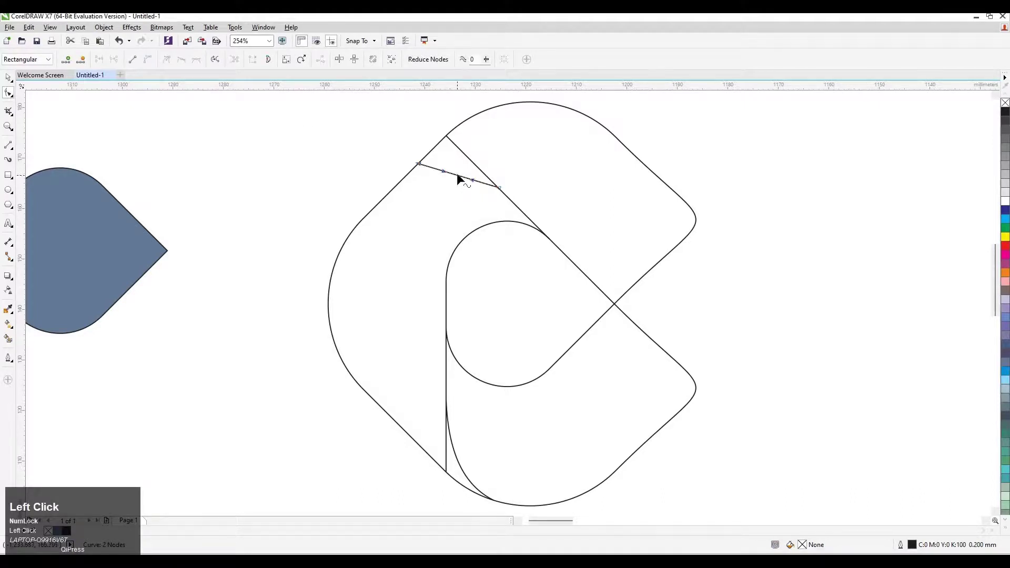
left_click_drag(457, 171, 456, 160)
left_click_drag(457, 161, 454, 161)
left_click(194, 160)
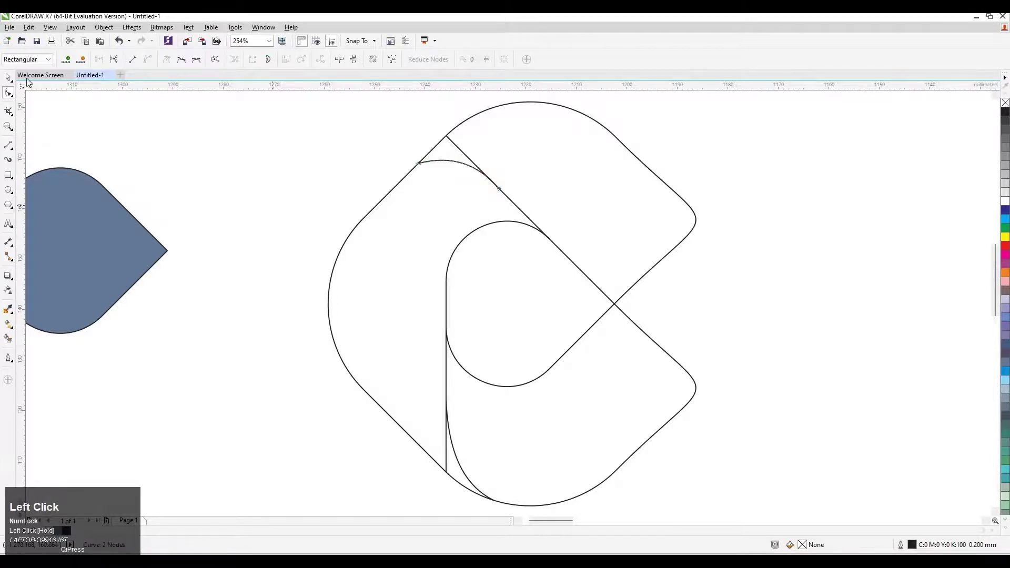
key("space")
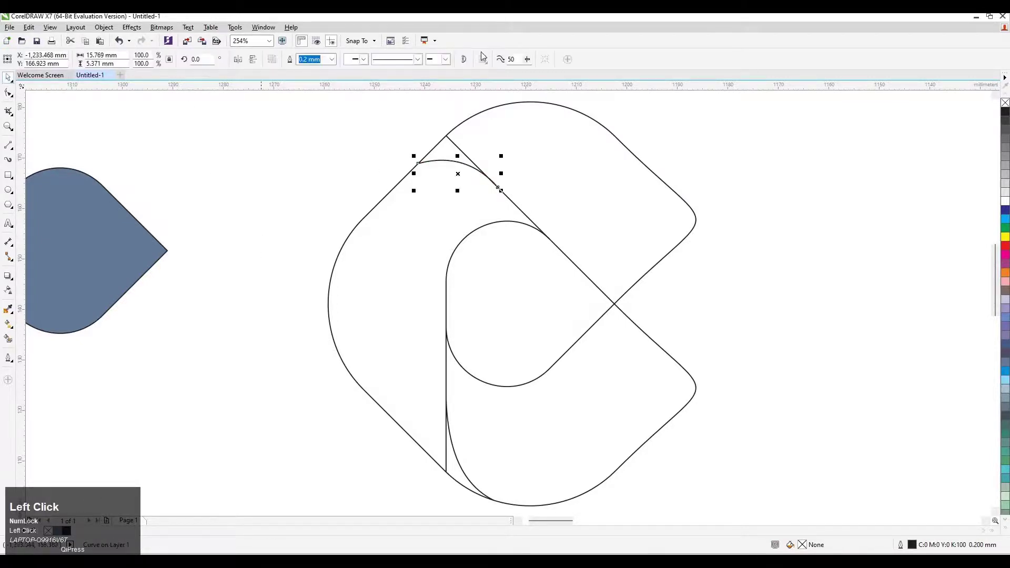
Zoom in to check where the arc meets the edges, then zoom out to show all objects
left_click(434, 167)
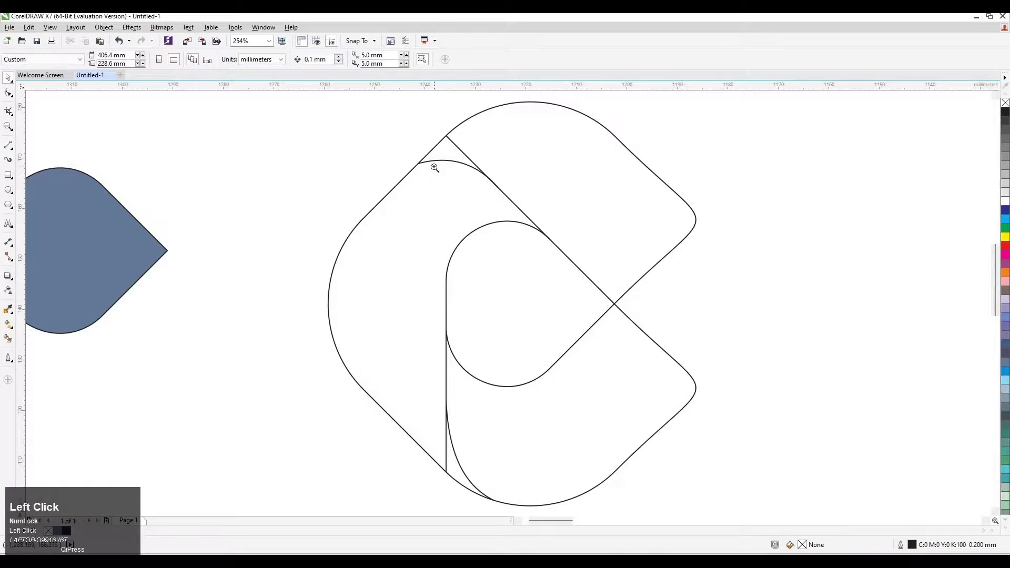
key("z")
left_click(450, 166)
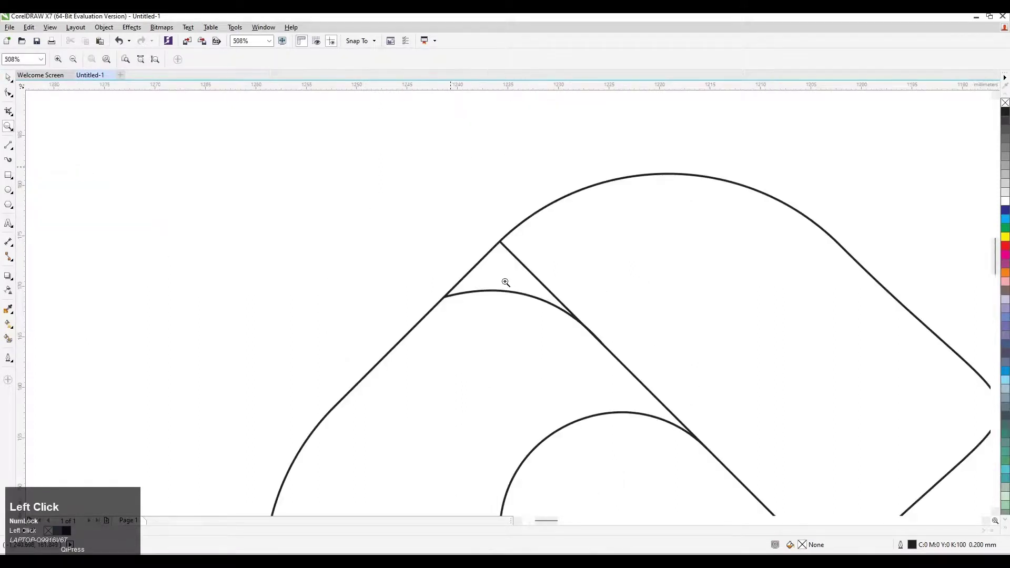
left_click(503, 283)
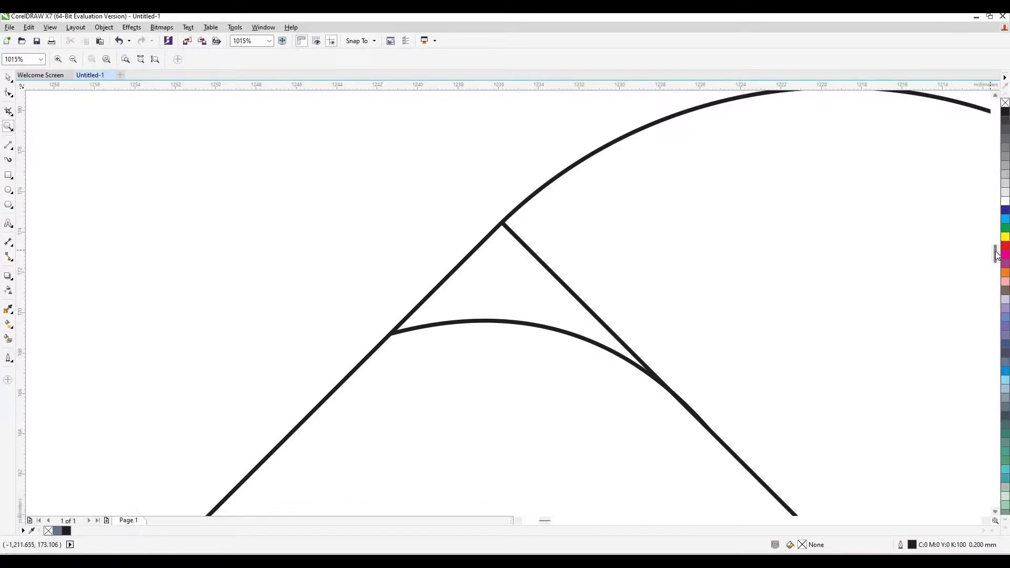
left_click_drag(996, 254, 998, 329)
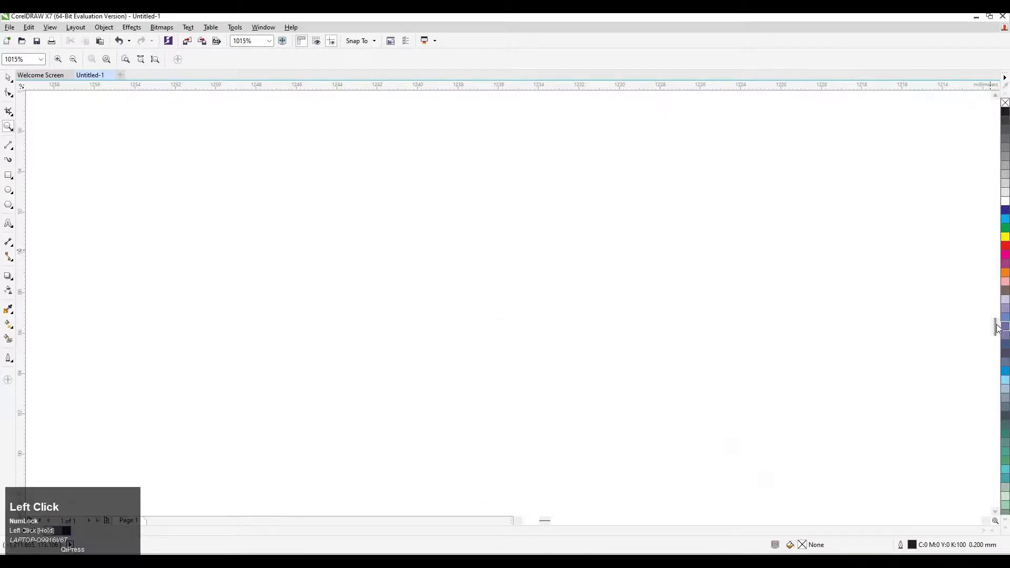
key("F4")
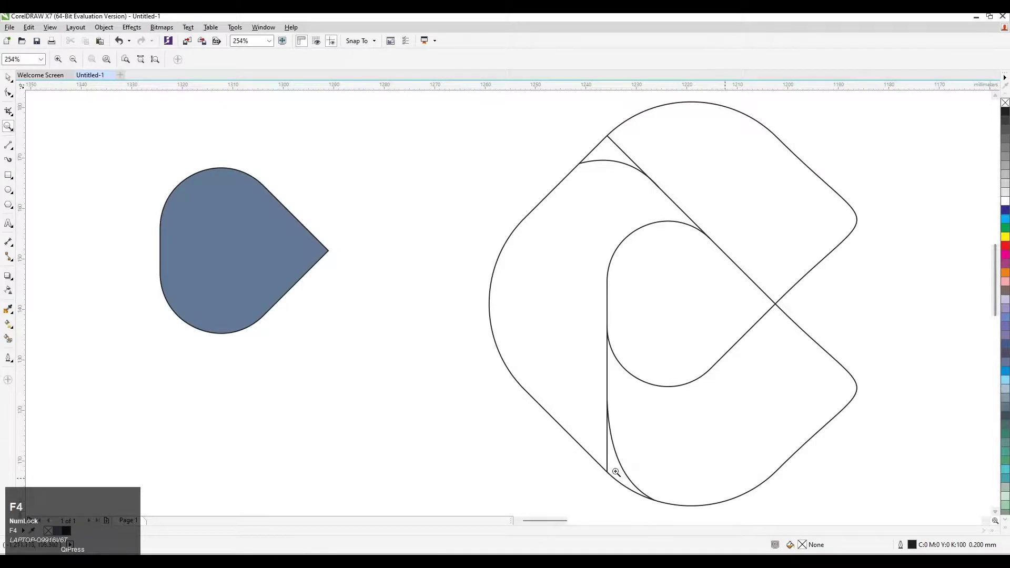
left_click(616, 472)
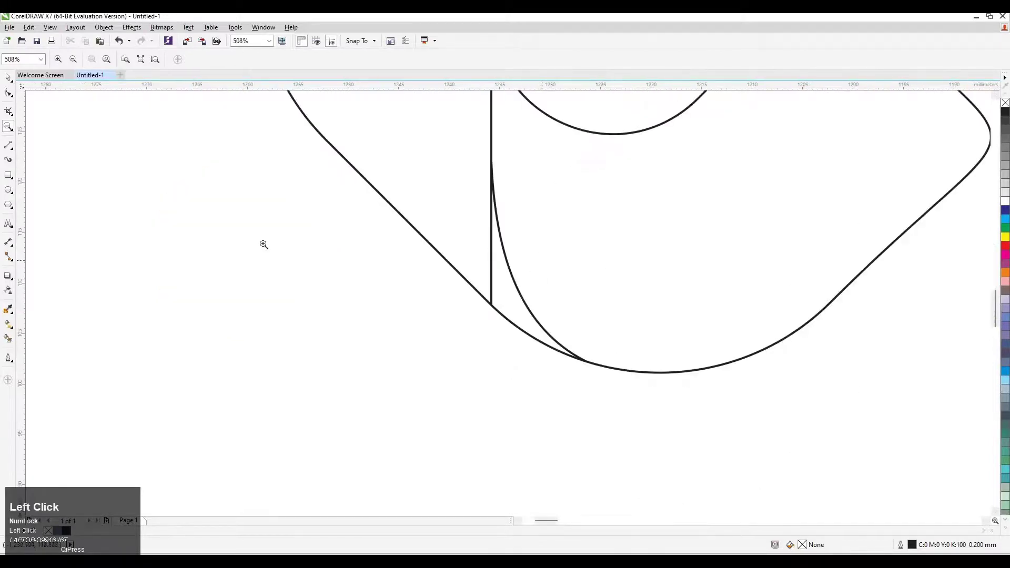
key("F4")
left_click(7, 78)
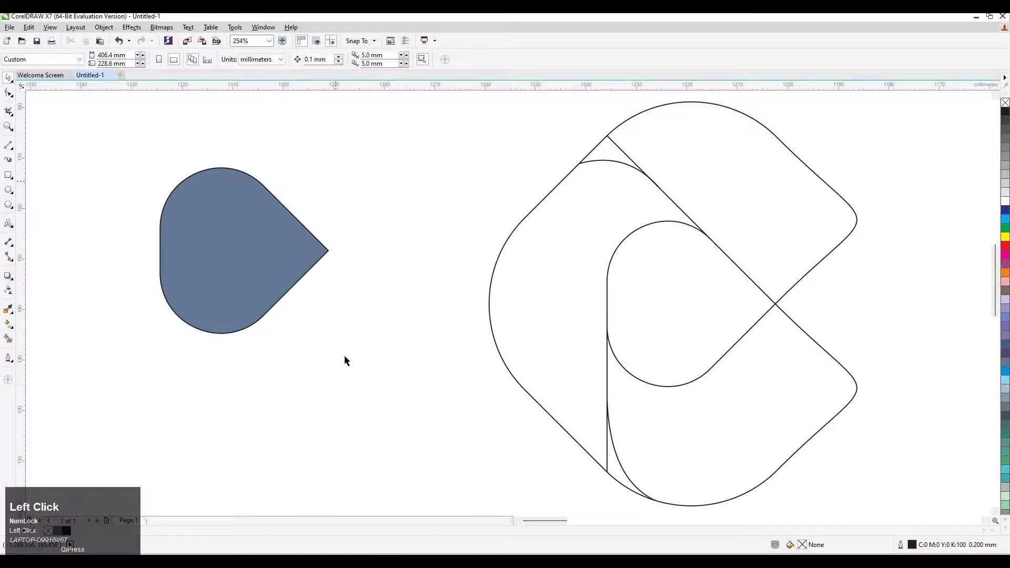
key("m")
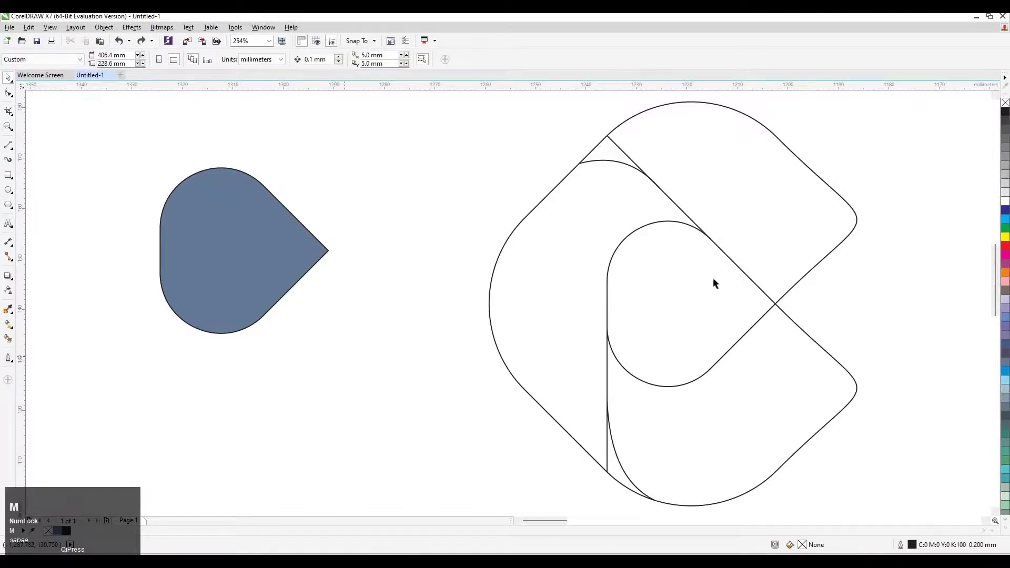
Smart Fill the logo's enclosed regions, including the upper-right band and lower-right sliver, with blue-grey
left_click(704, 176)
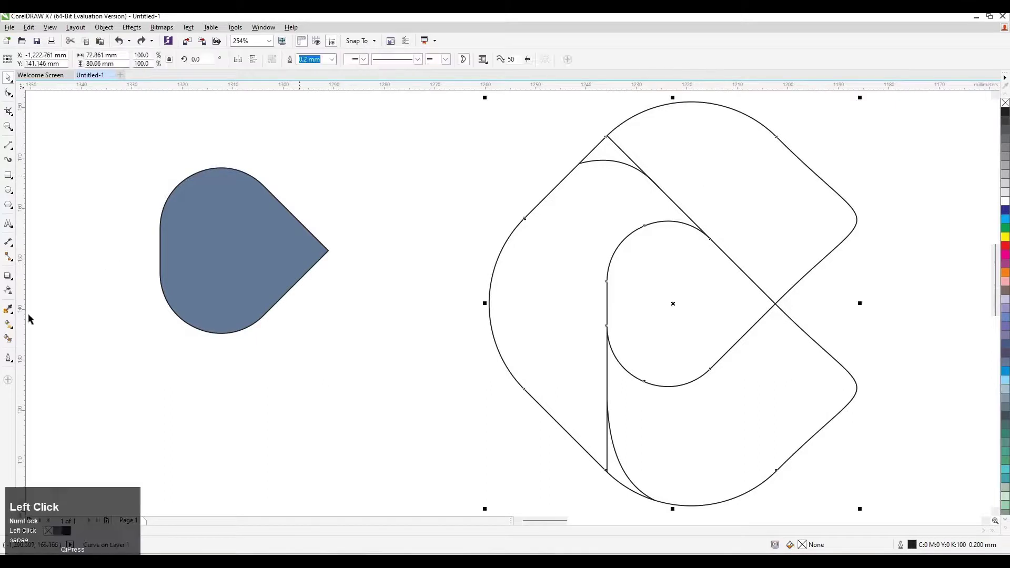
left_click(8, 338)
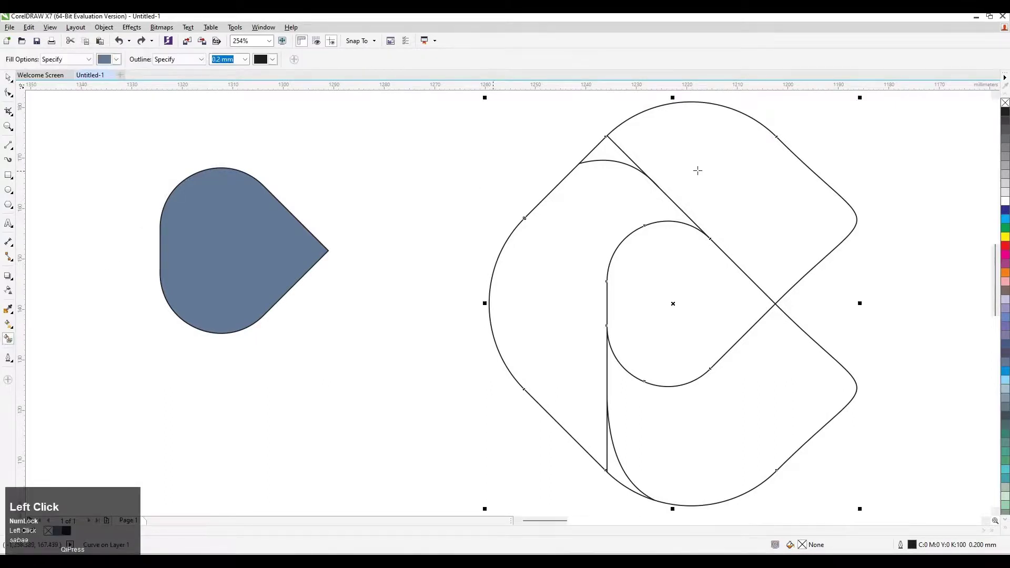
left_click(640, 162)
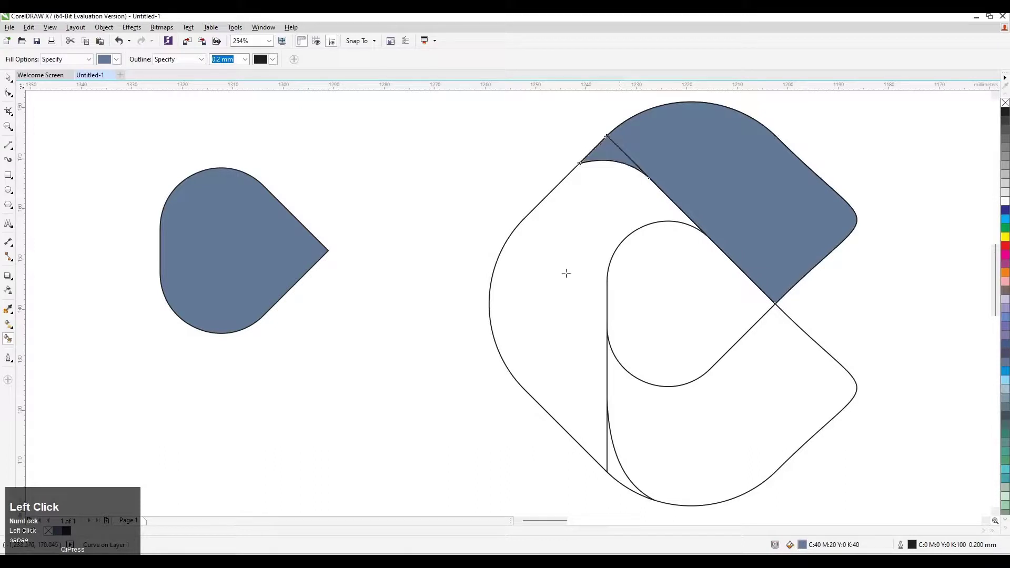
left_click(704, 420)
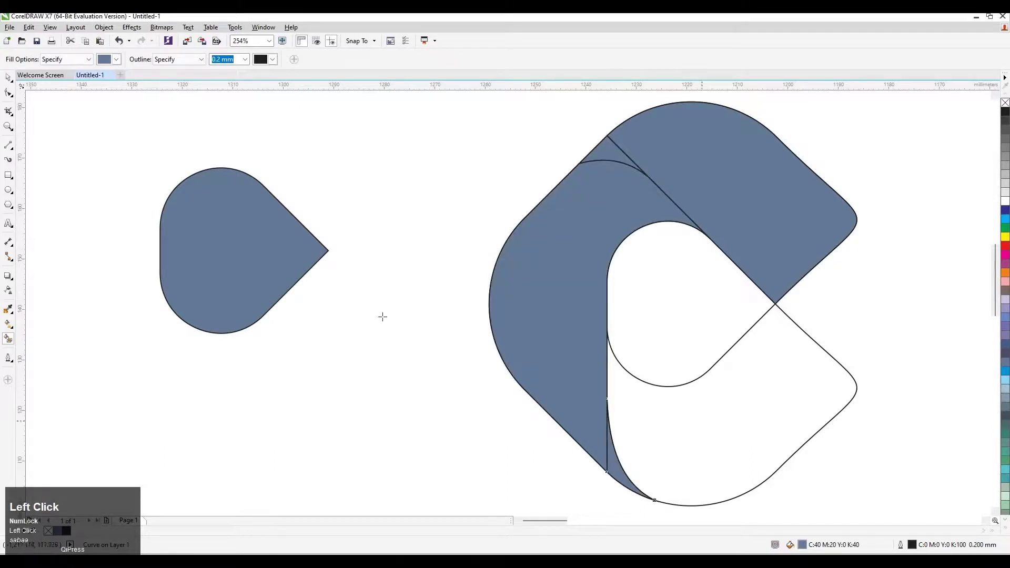
left_click(8, 77)
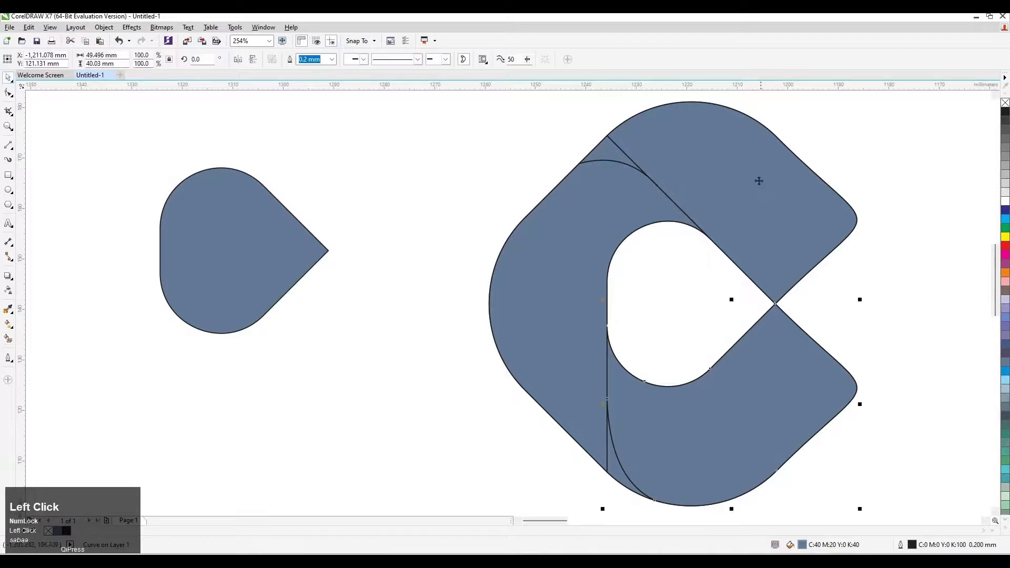
Weld the top-left sliver into the upper-right band
left_click(694, 178)
left_click(608, 154, "shift")
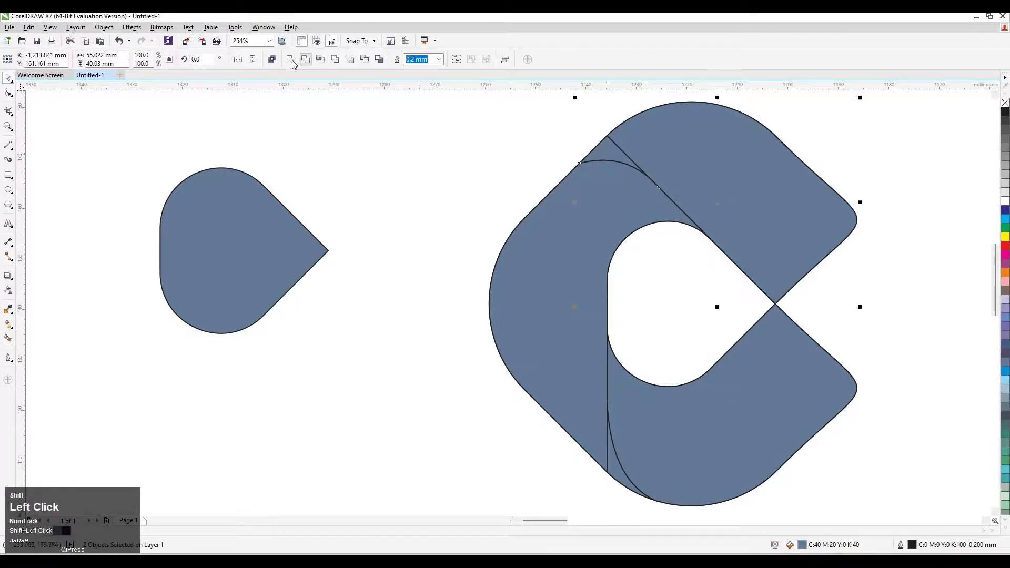
left_click(290, 60)
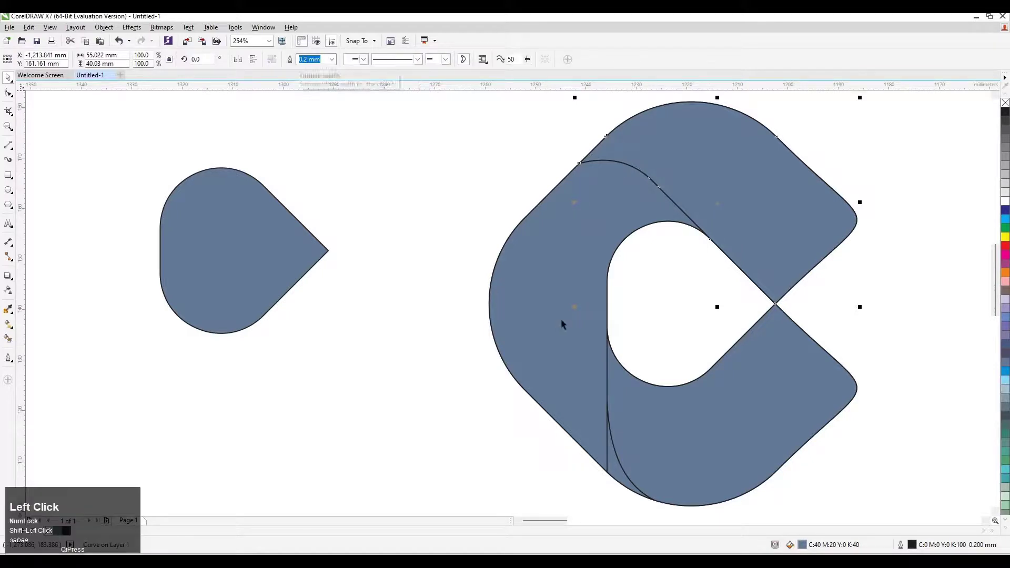
Combine the left curved piece with its neighbouring piece using Ctrl+L
left_click(580, 355)
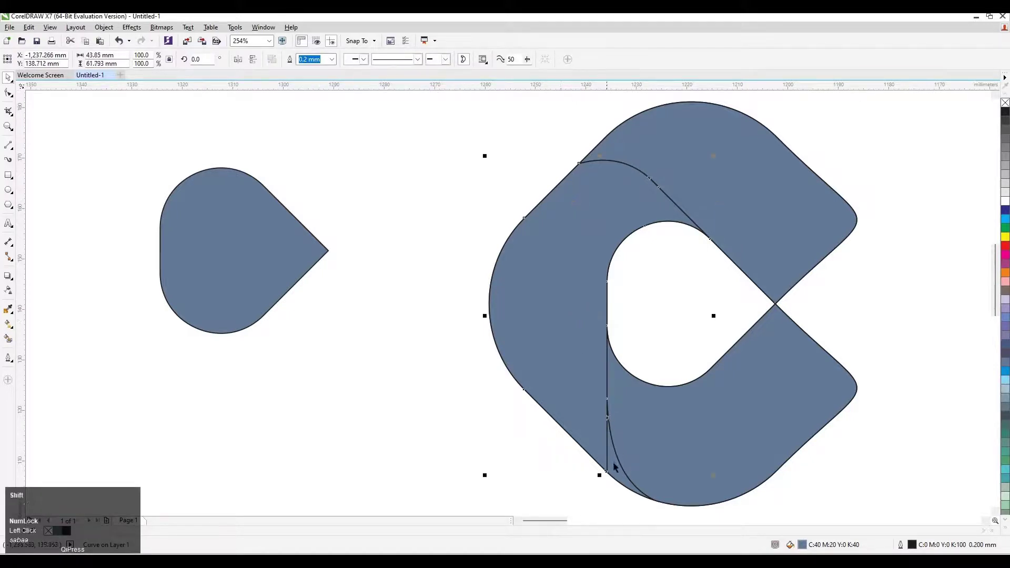
left_click(495, 365, "shift")
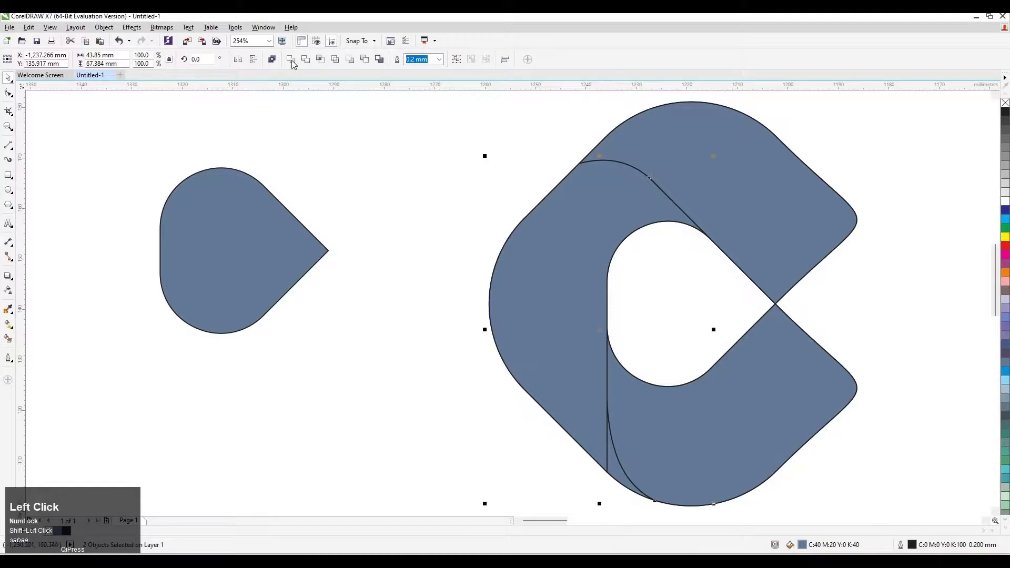
key("ctrl+l")
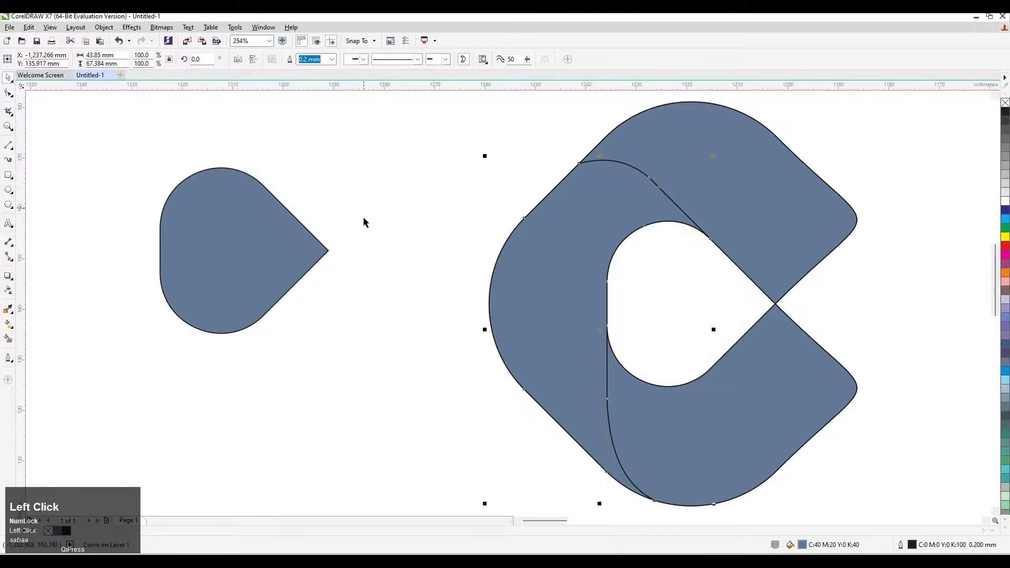
left_click(579, 514)
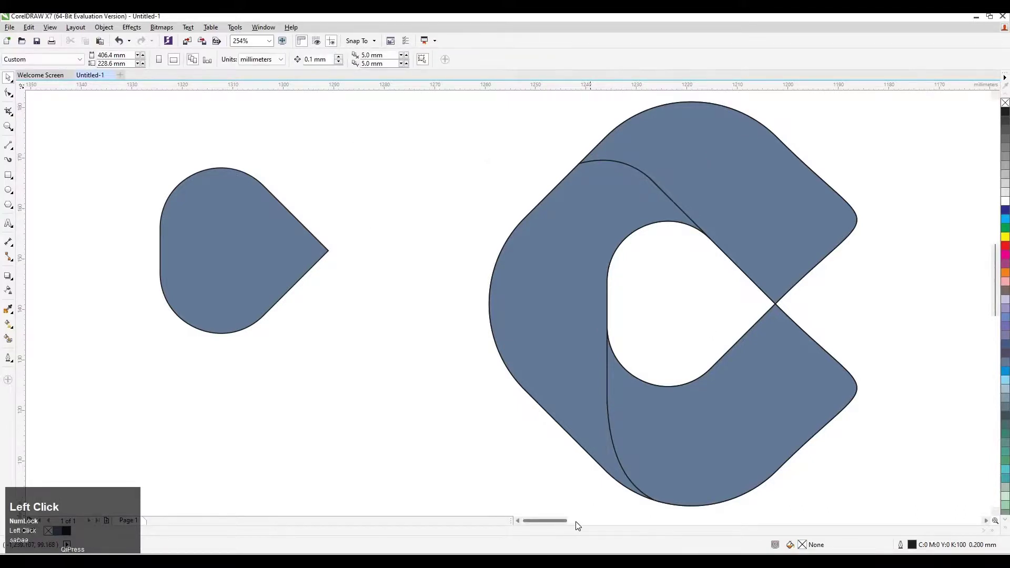
left_click_drag(557, 522, 562, 521)
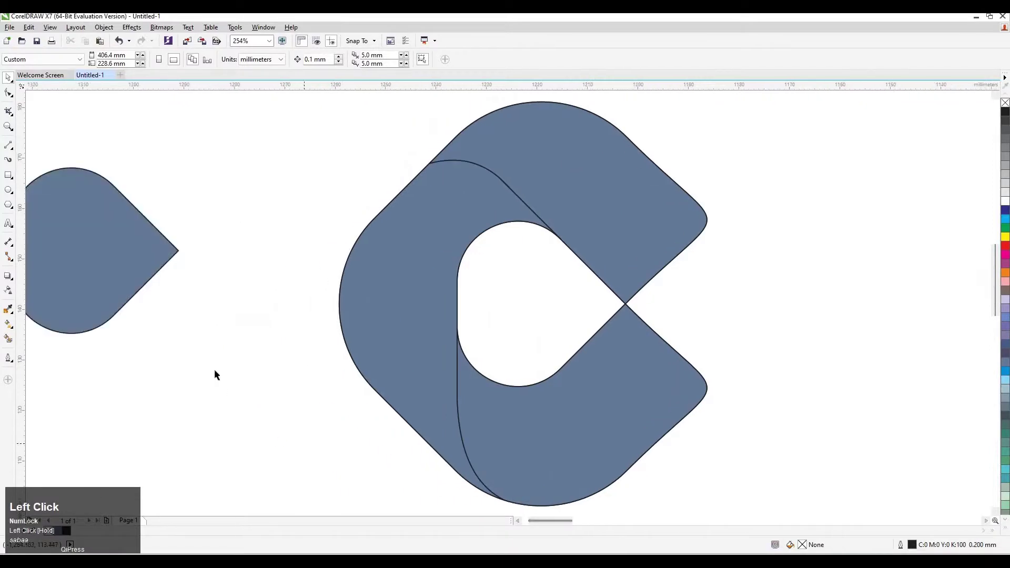
left_click_drag(215, 375, 285, 451)
Delete the blue-grey teardrop shape
key("m")
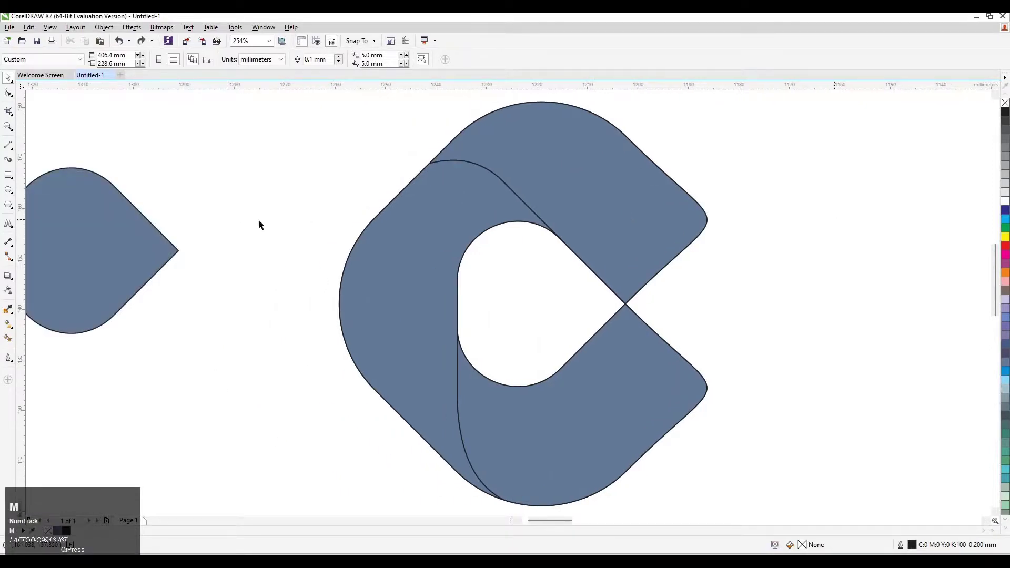
left_click(138, 241)
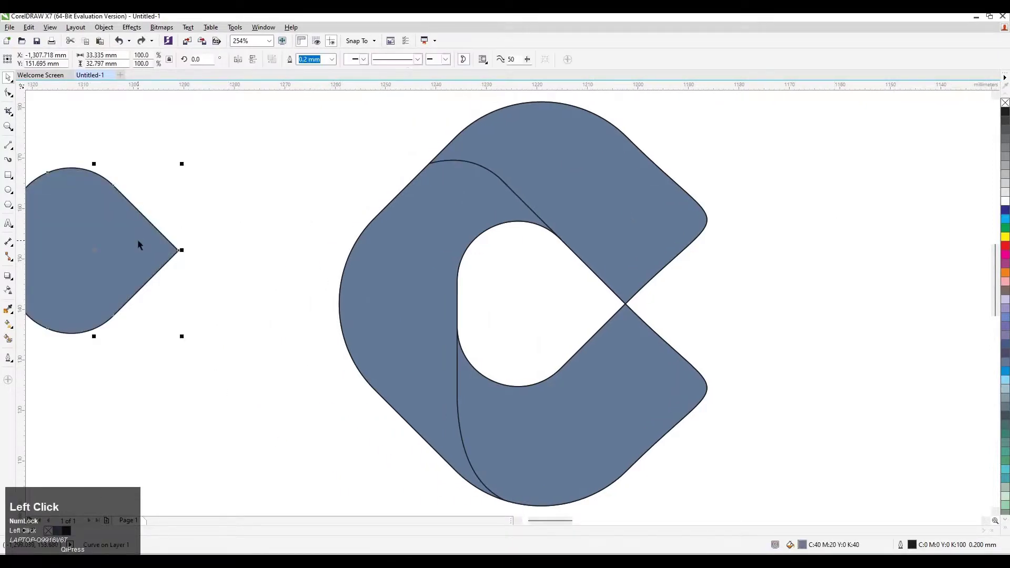
key("Delete")
Fill the top band with magenta fading to white from its top to its lower corner
left_click(570, 169)
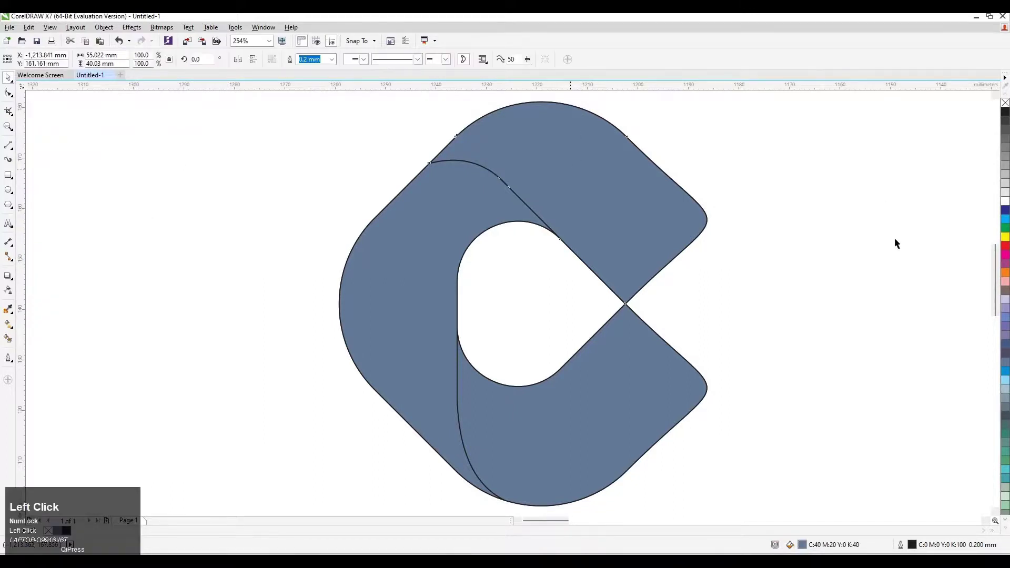
left_click(1004, 256)
left_click(9, 324)
left_click(562, 118)
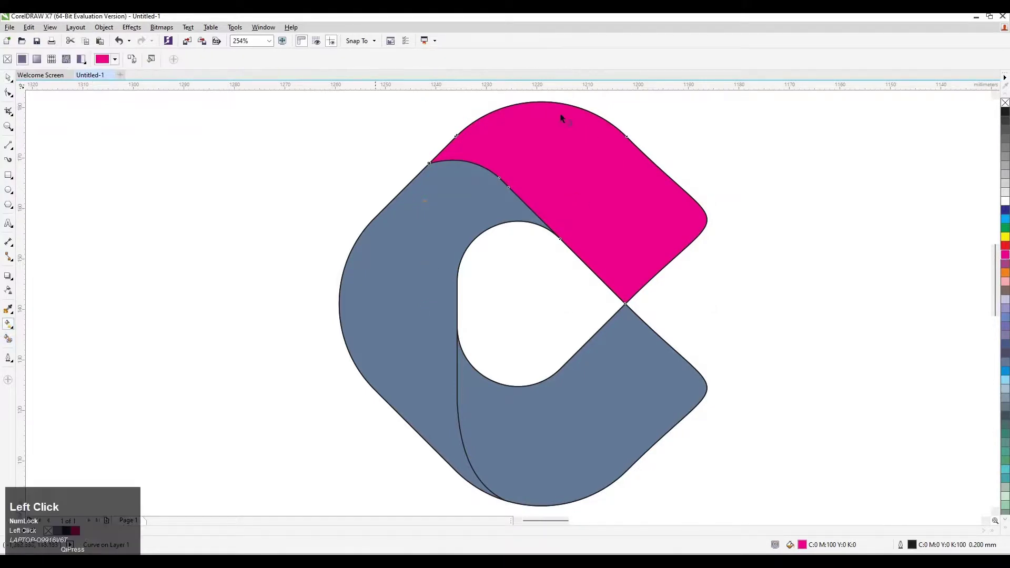
left_click_drag(546, 104, 622, 304)
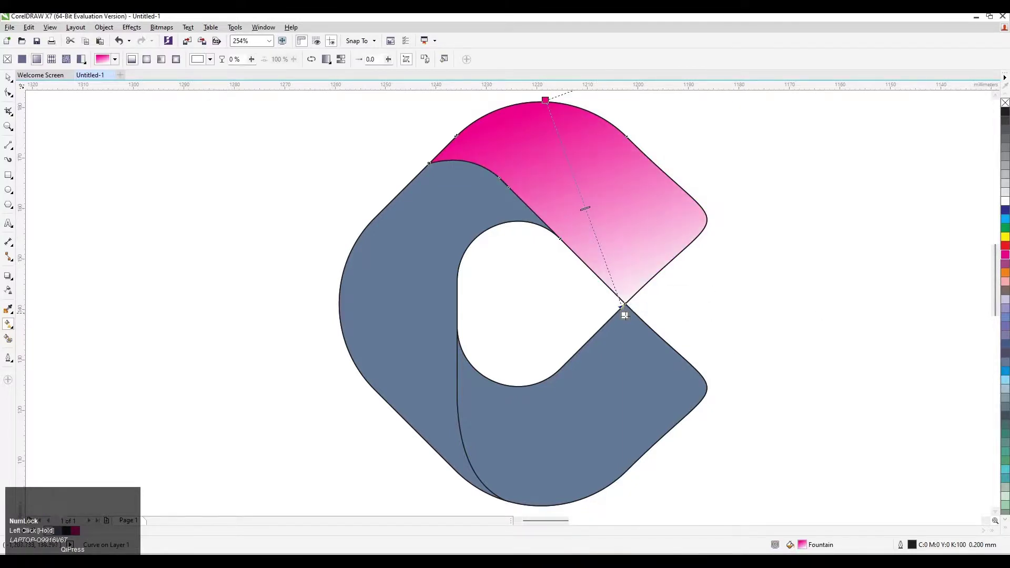
Undo the stray change and give the gradient's end node a darker purple-magenta colour
left_click(624, 315)
key("ctrl+z")
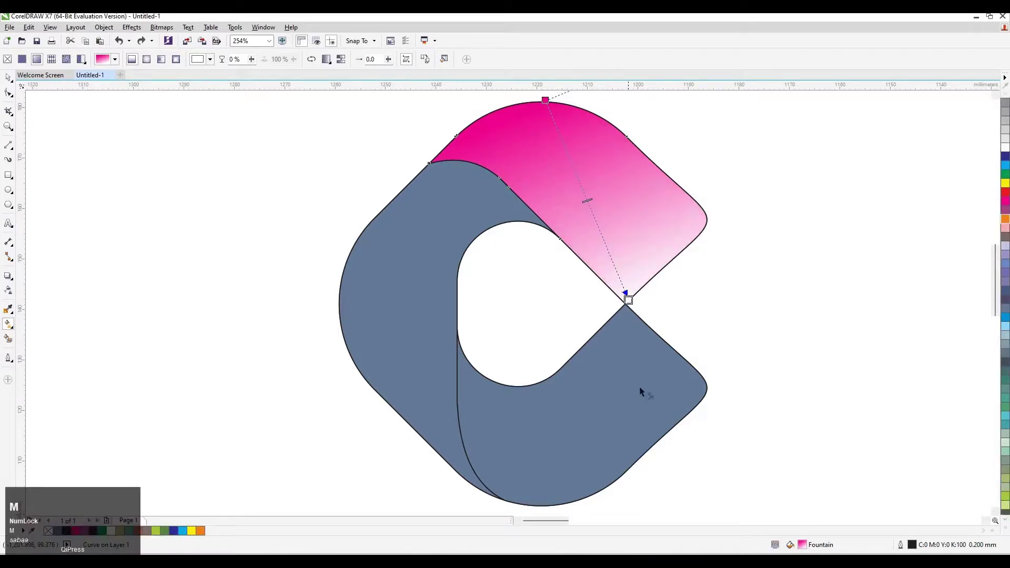
left_click(628, 301)
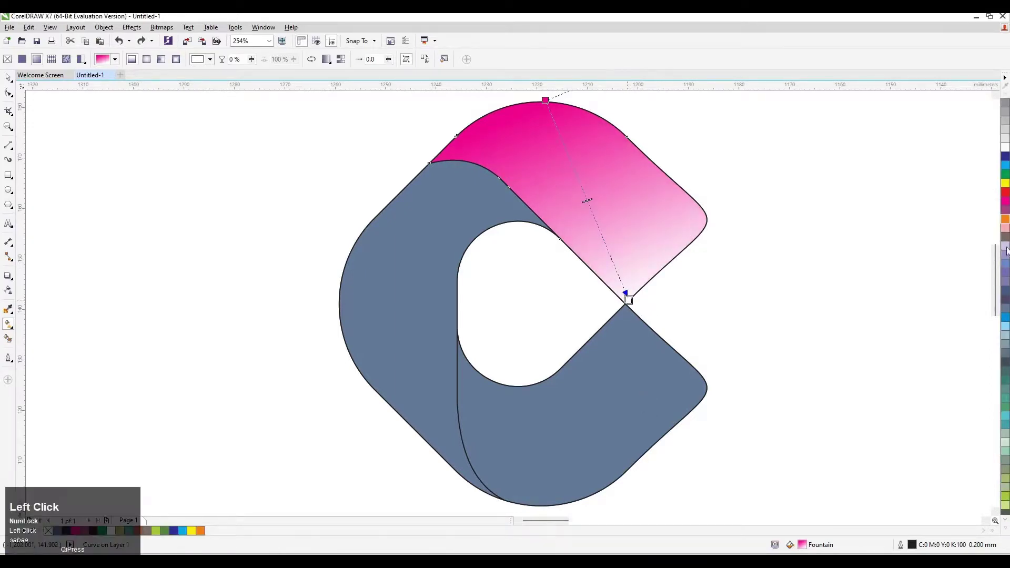
left_click(1005, 208)
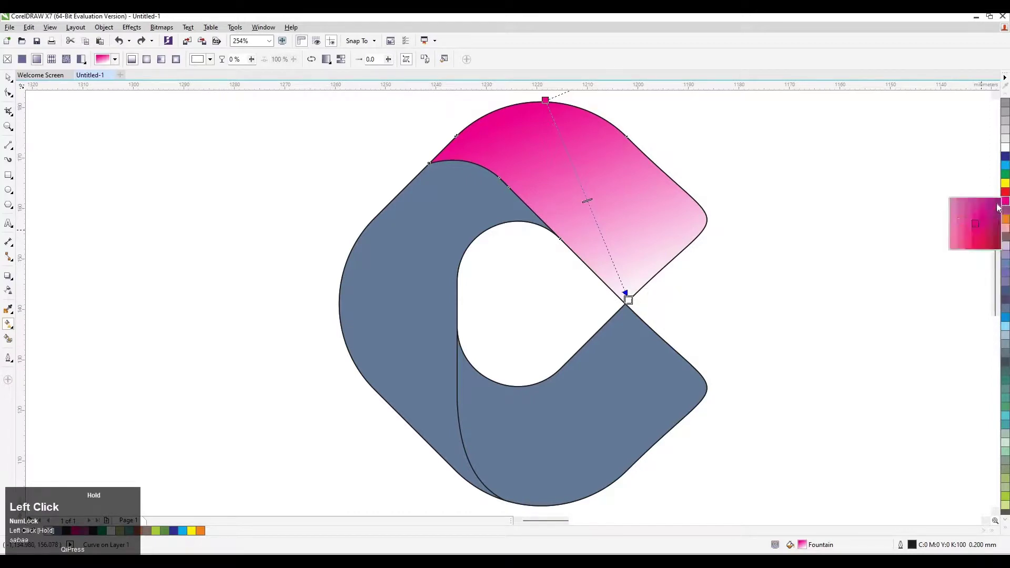
left_click_drag(999, 207, 998, 206)
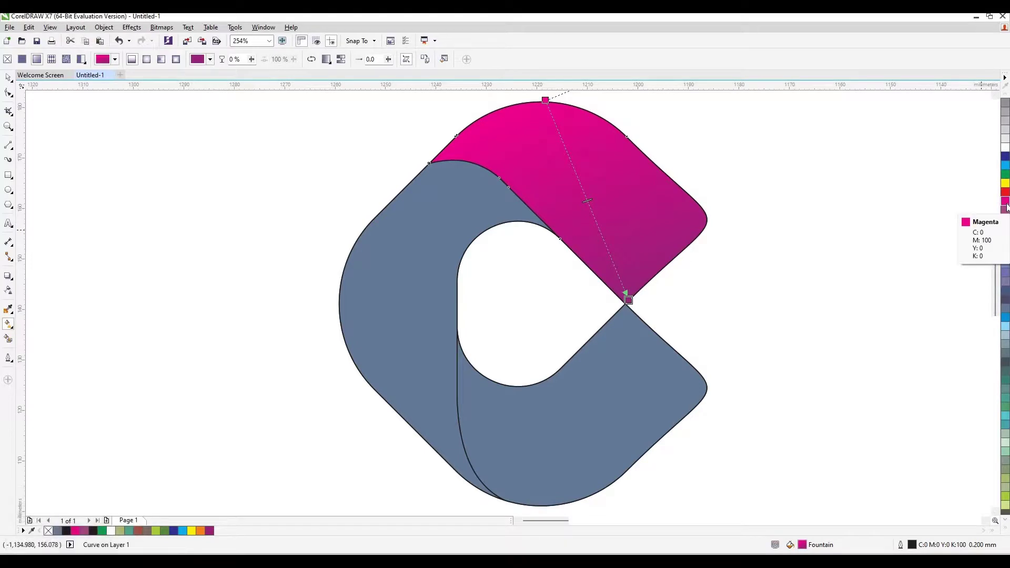
left_click(1006, 208)
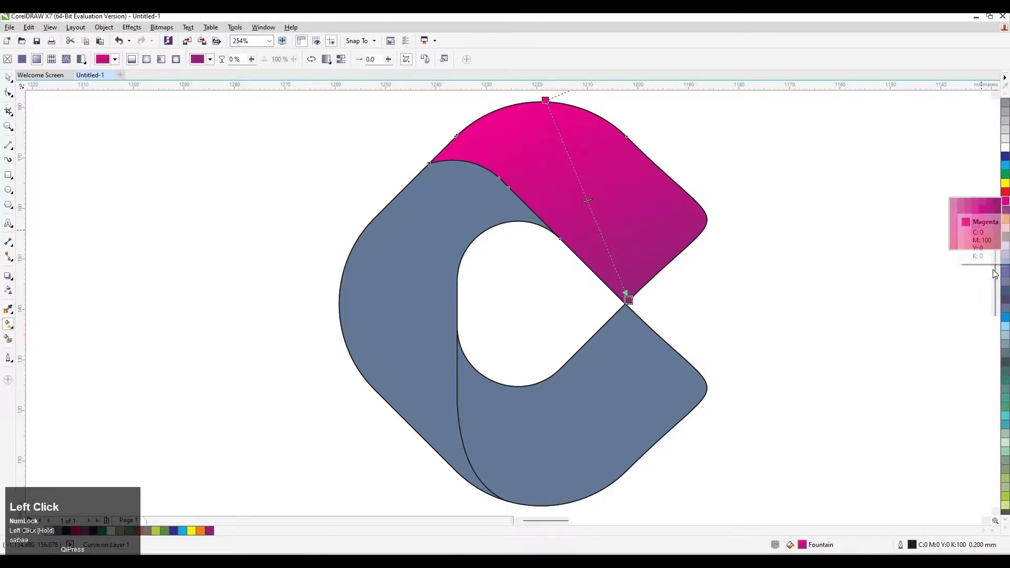
left_click_drag(1001, 250, 1001, 249)
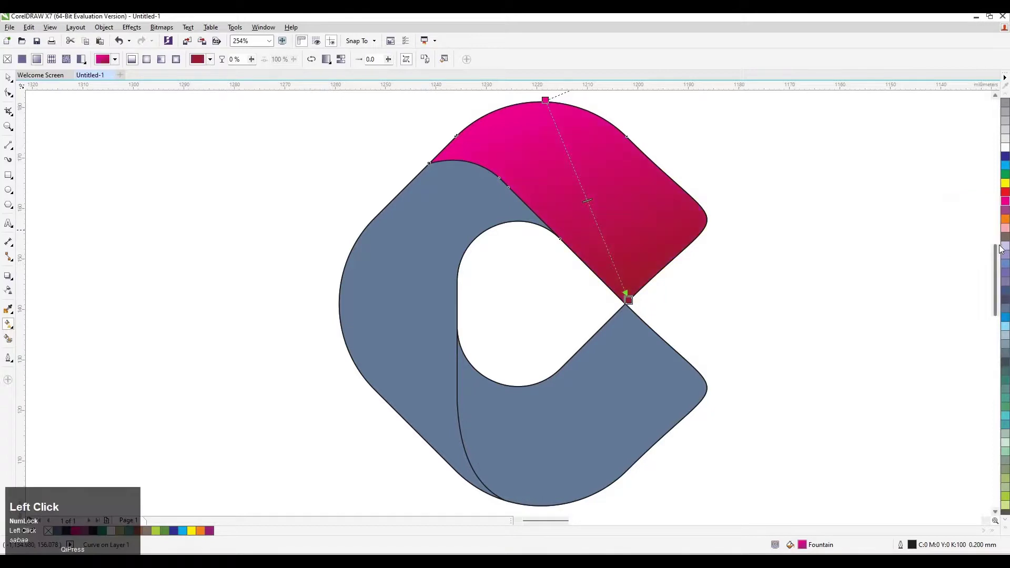
left_click(209, 530)
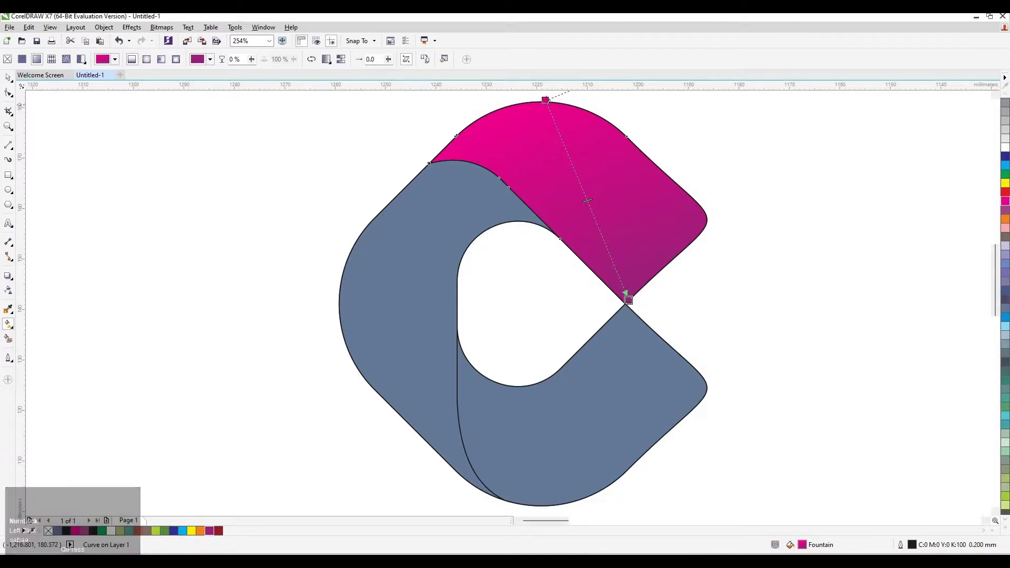
Lighten the magenta of the gradient's top start node
left_click(546, 100)
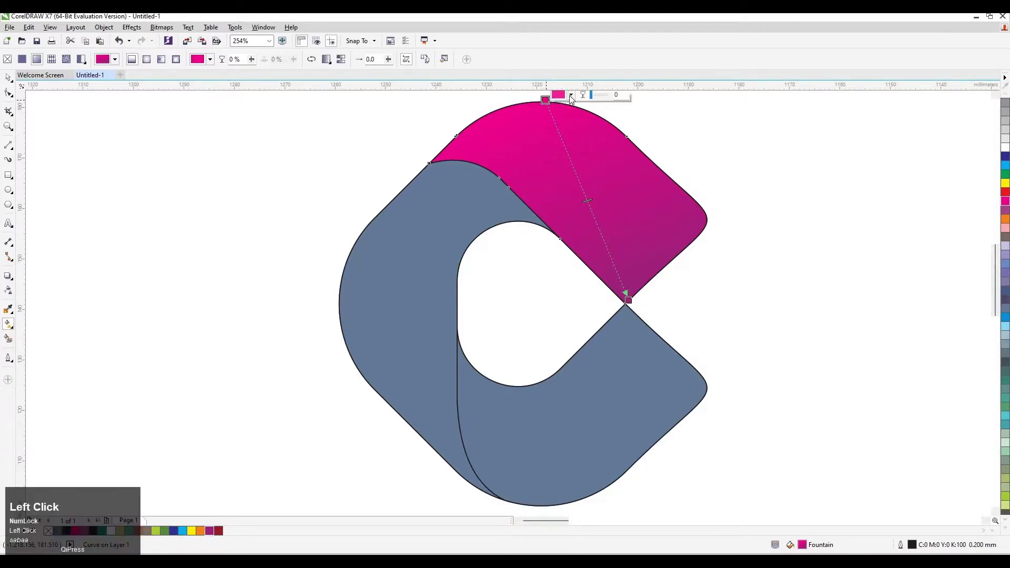
left_click(572, 96)
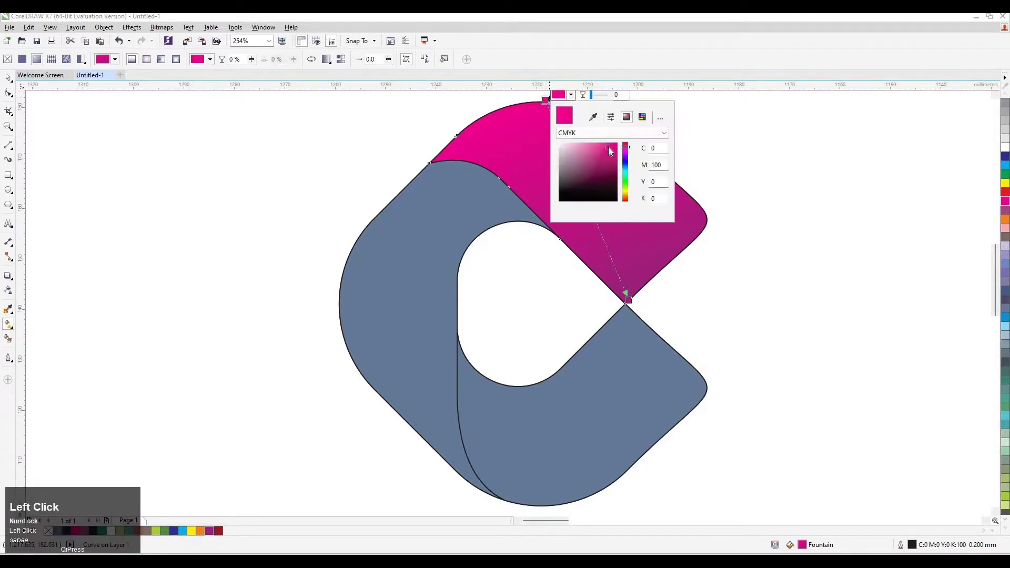
left_click_drag(608, 148, 604, 146)
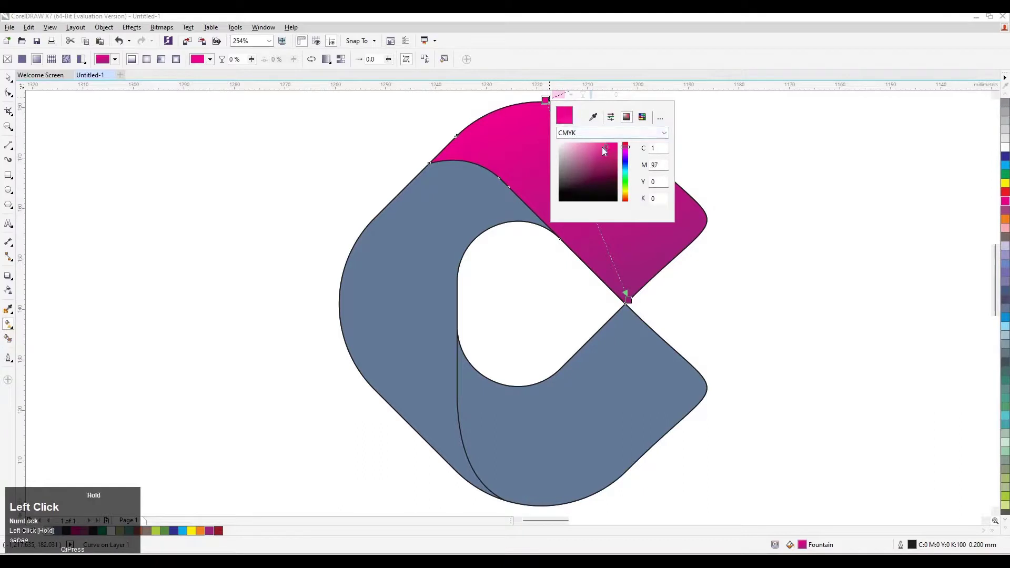
left_click(436, 254)
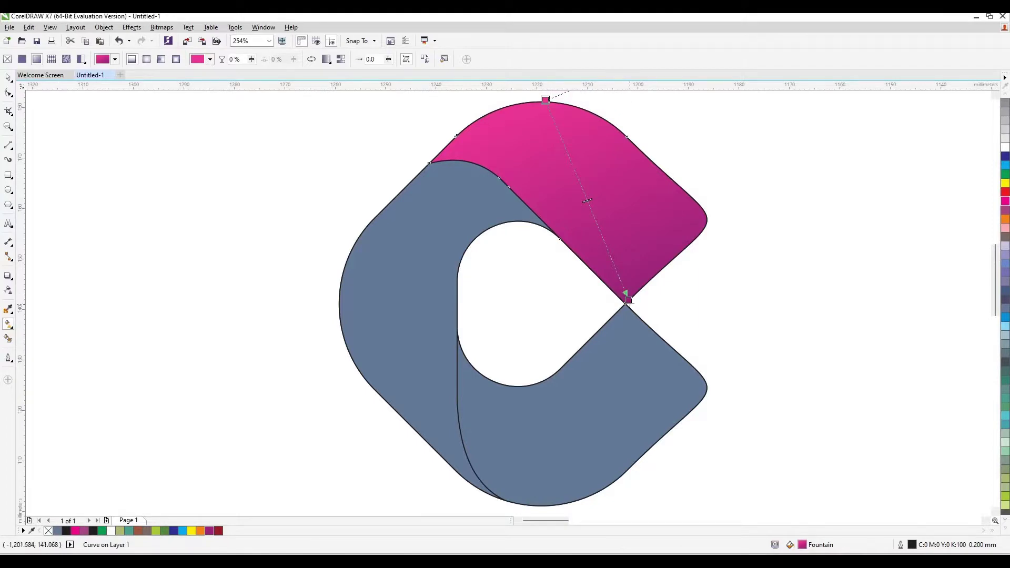
Set the bottom stop to a deep magenta, C29 M100 Y1 K0
left_click(629, 300)
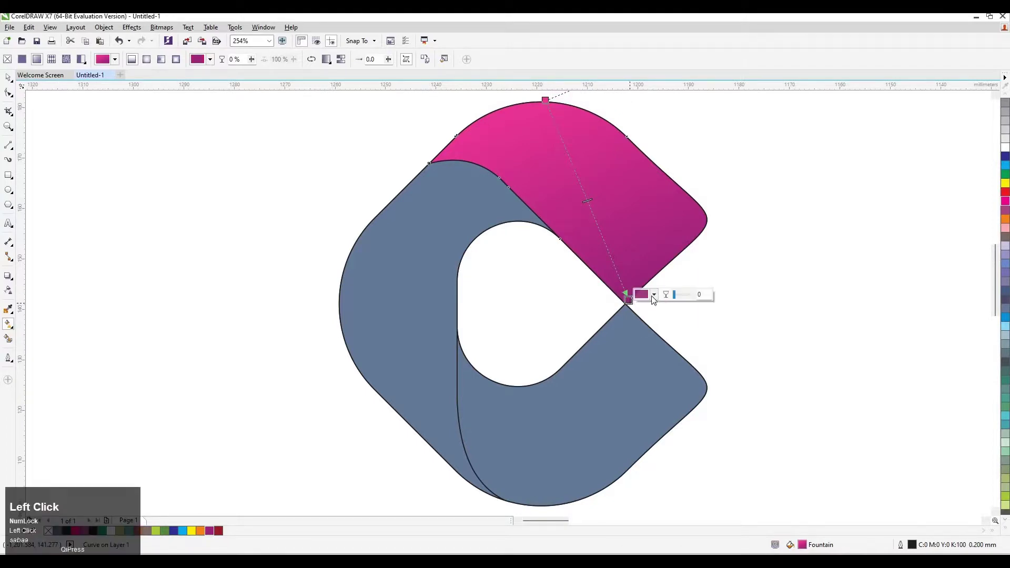
left_click(654, 295)
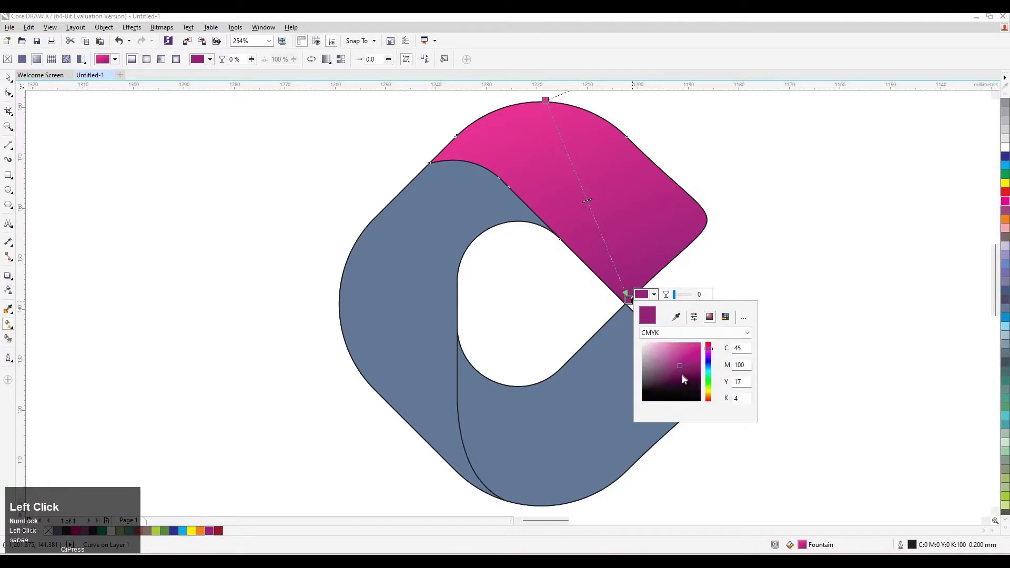
mouse_move(681, 369)
left_mouse_down()
mouse_move(688, 348)
mouse_move(696, 357)
left_mouse_up()
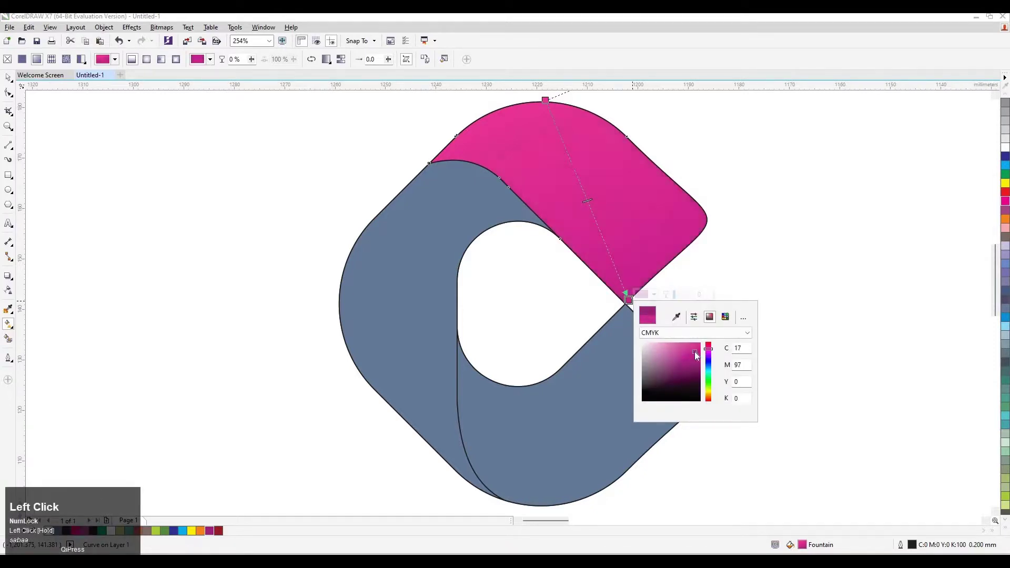
left_click(689, 358)
left_click(175, 245)
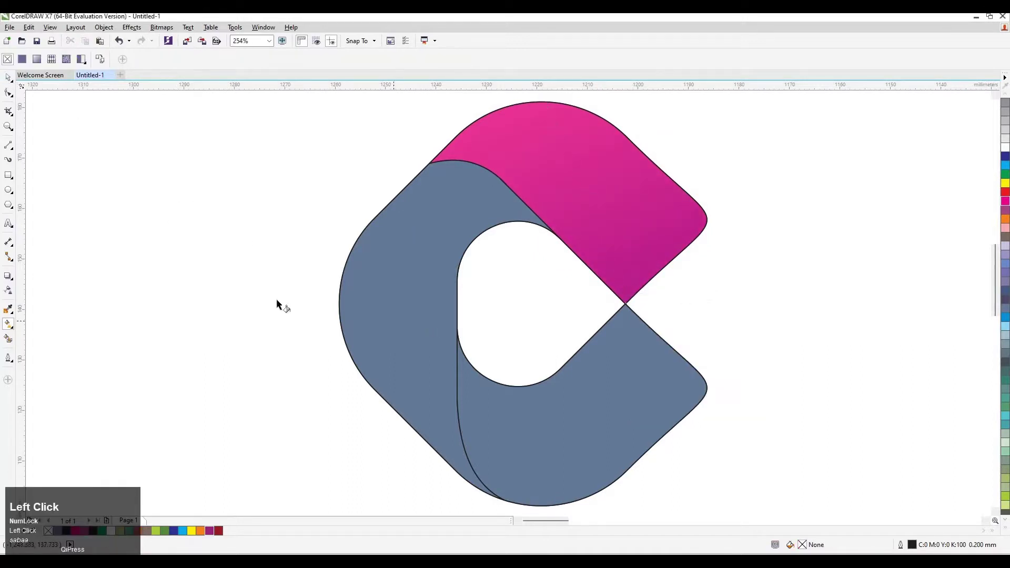
Give the left band a top-to-bottom fountain fill from yellow to orange
key("Tab")
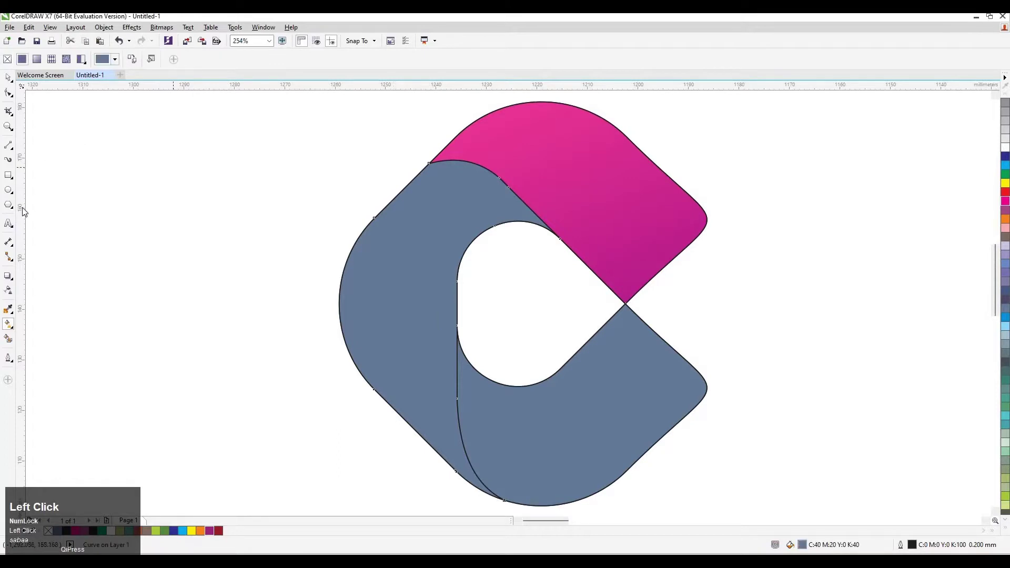
left_click(8, 322)
left_click_drag(427, 167, 435, 478)
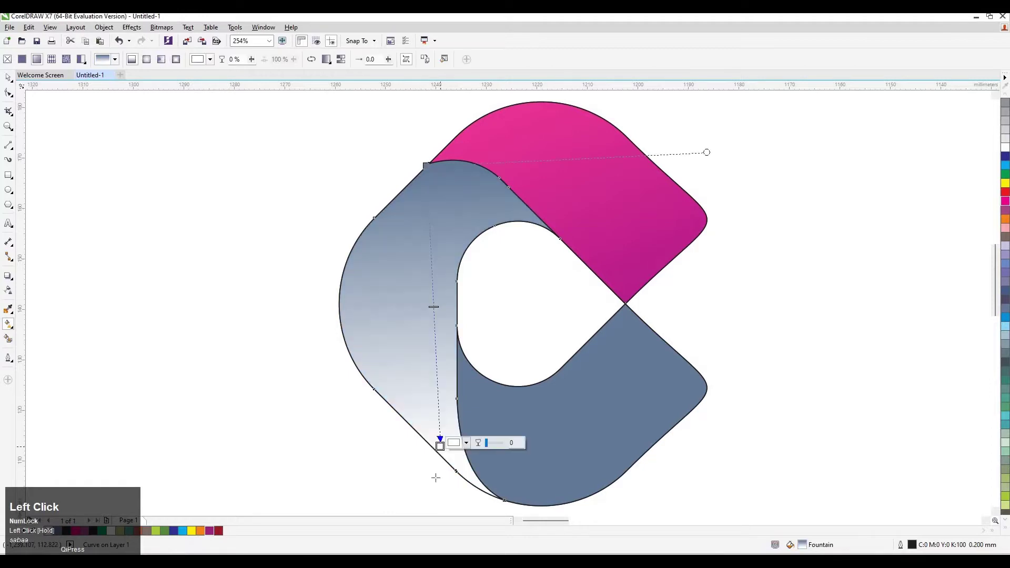
left_click(426, 166)
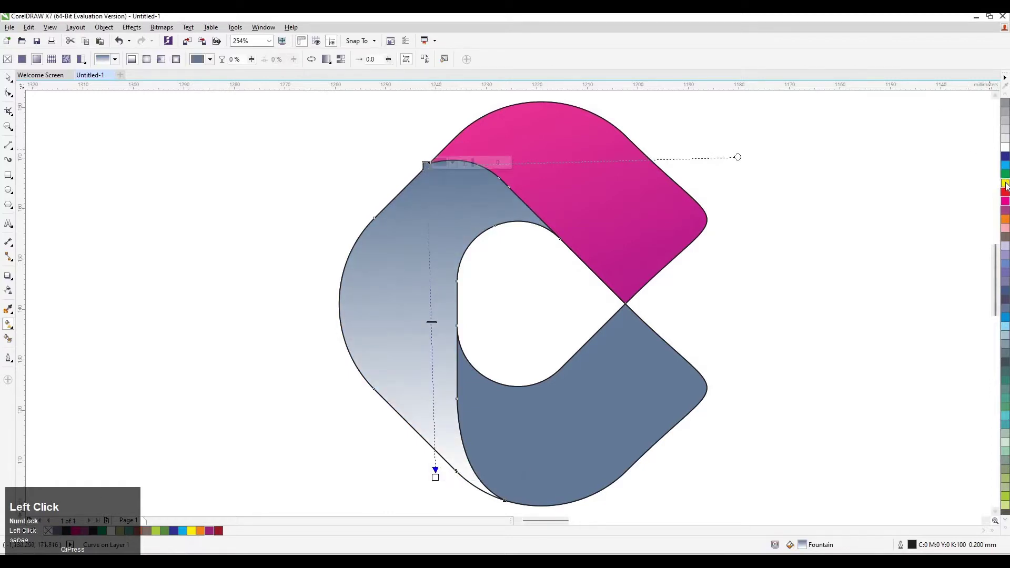
left_click(1005, 184)
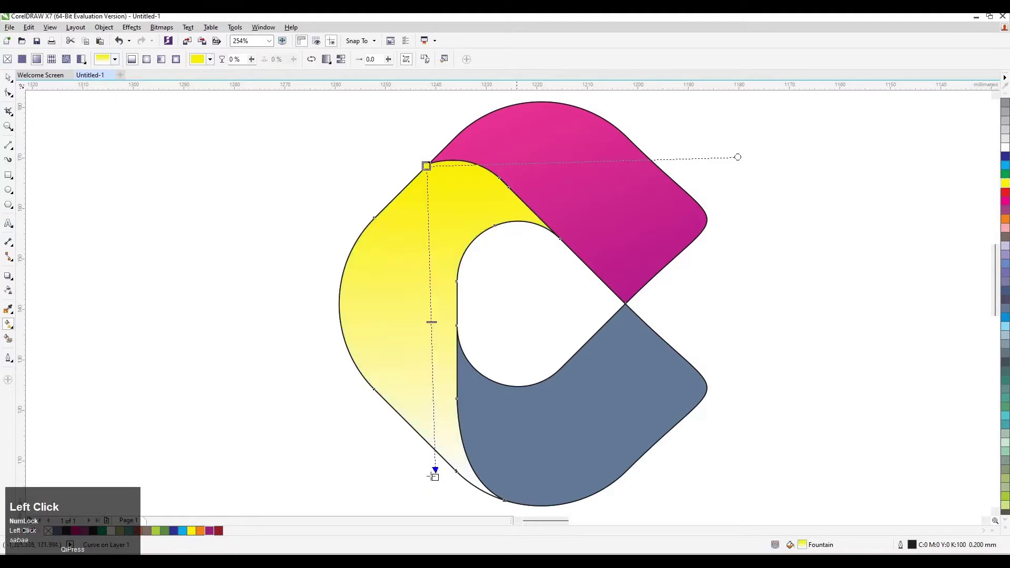
left_click(435, 477)
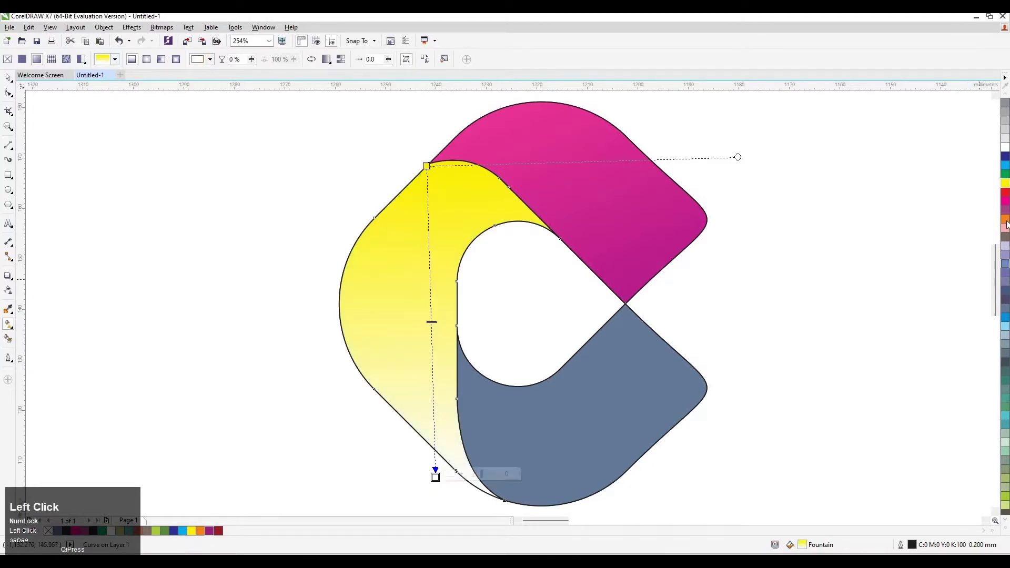
left_click(1005, 221)
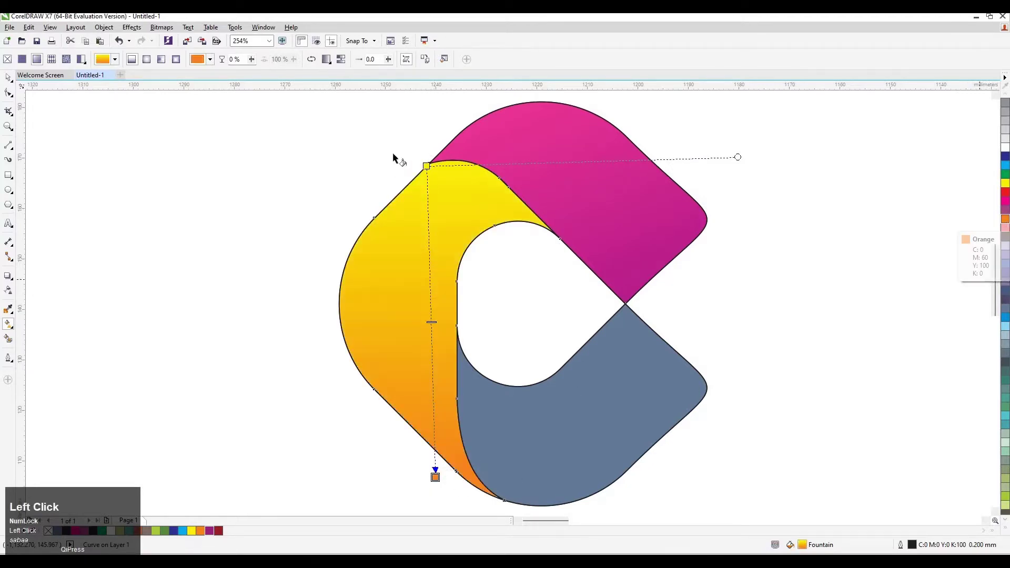
Move the yellow stop above the band and pull the orange stop up inside it
left_click_drag(426, 166, 425, 146)
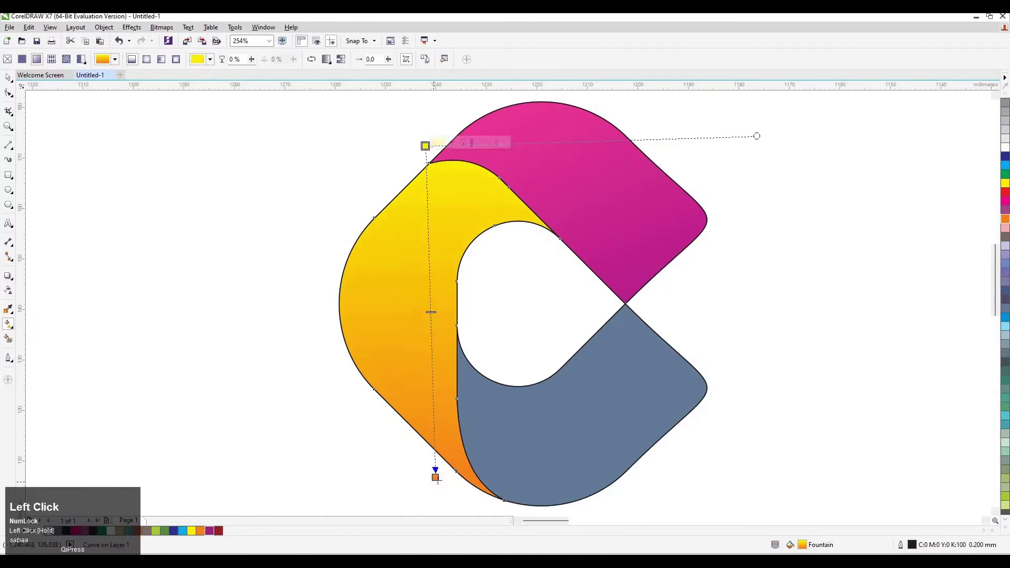
left_click_drag(438, 467, 441, 422)
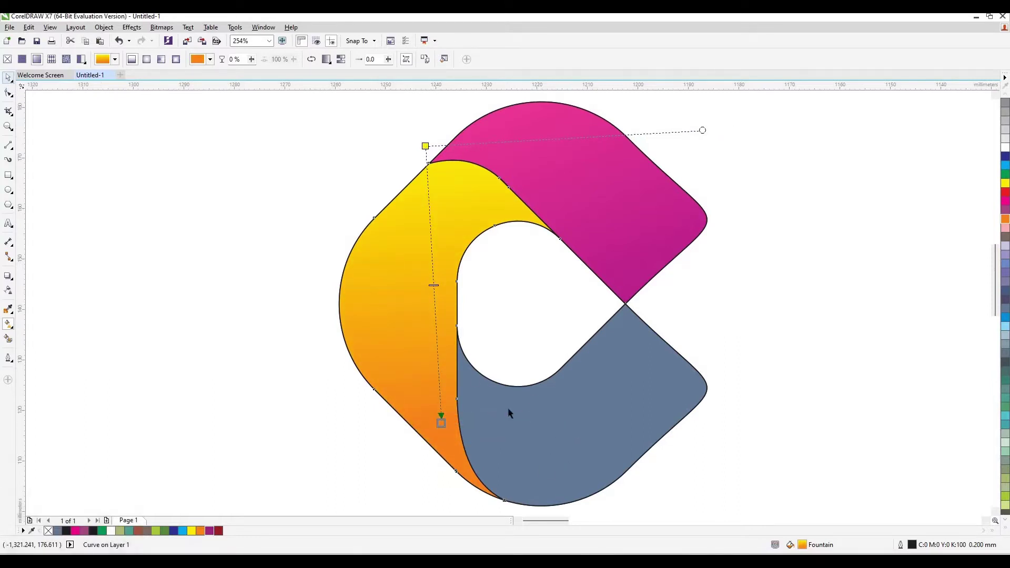
left_click(508, 413)
key("Tab")
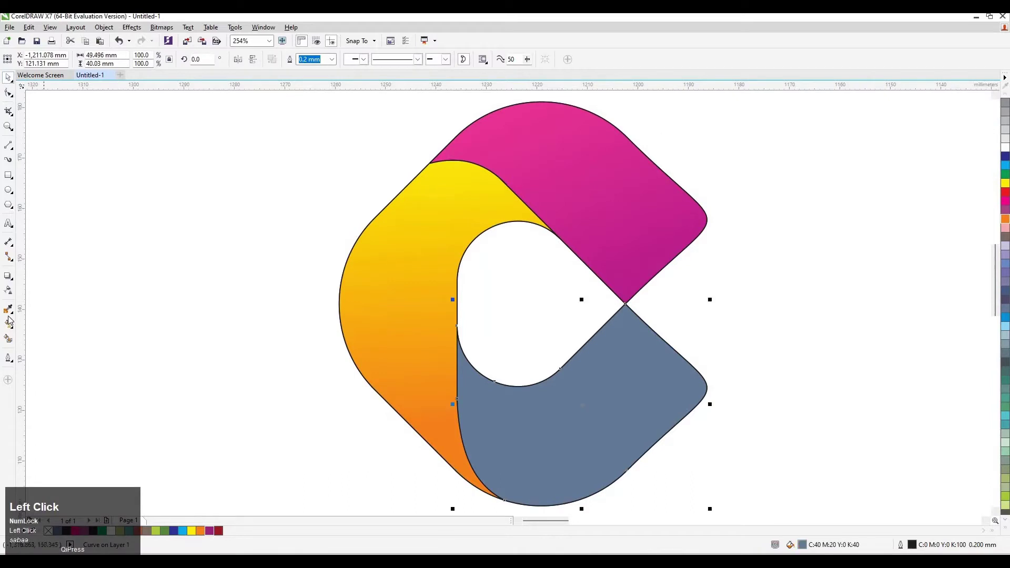
Lay a left-to-right dark blue to cyan fill across the bottom band, extended past its right corner
left_click(9, 323)
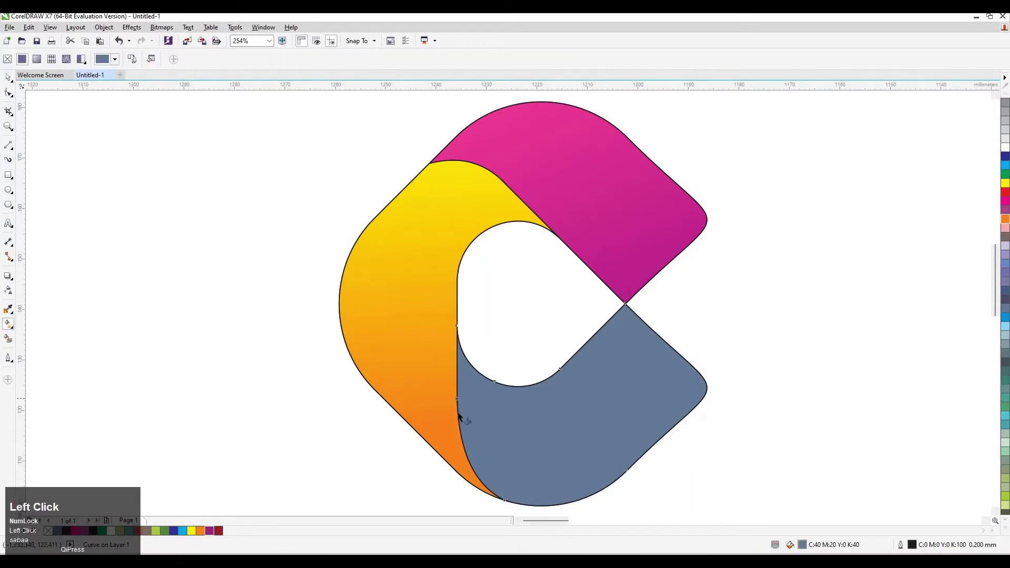
left_click_drag(457, 413, 708, 374)
left_click(1004, 167)
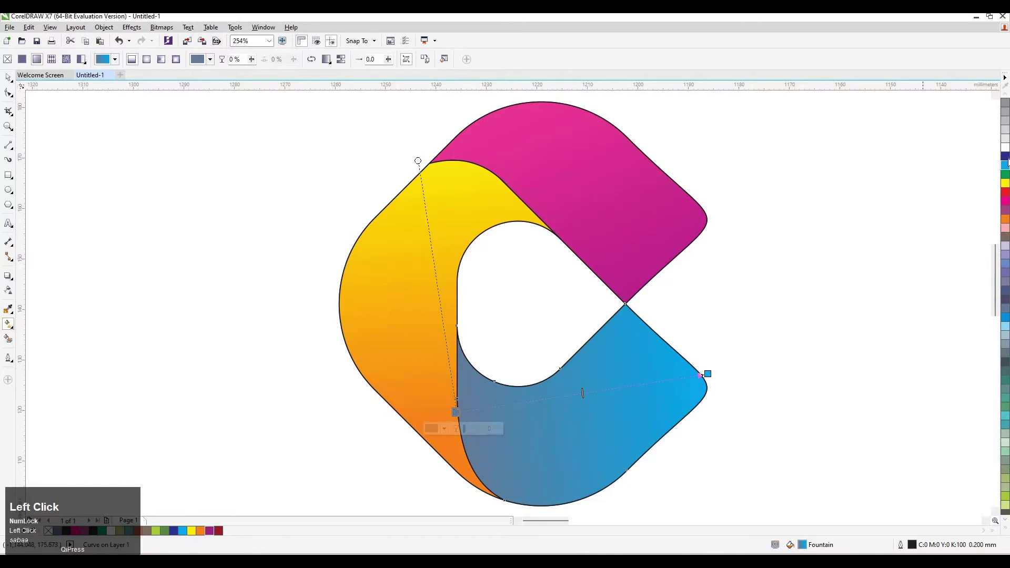
left_click(1005, 156)
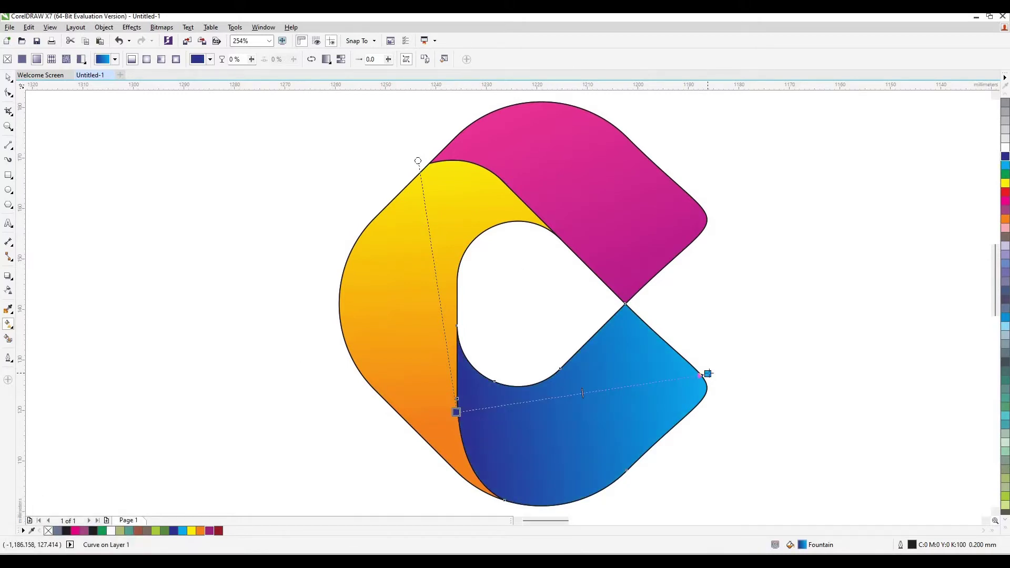
left_click_drag(730, 383, 747, 396)
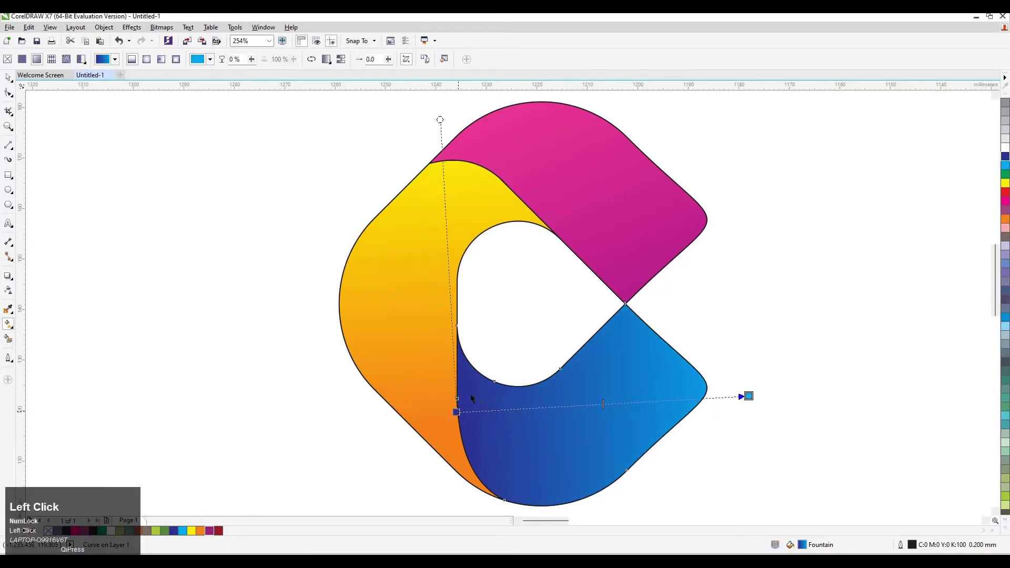
Change the gradient's left start stop to a deeper navy shade
left_click(456, 412)
left_click(1005, 158)
left_click_drag(997, 169, 989, 179)
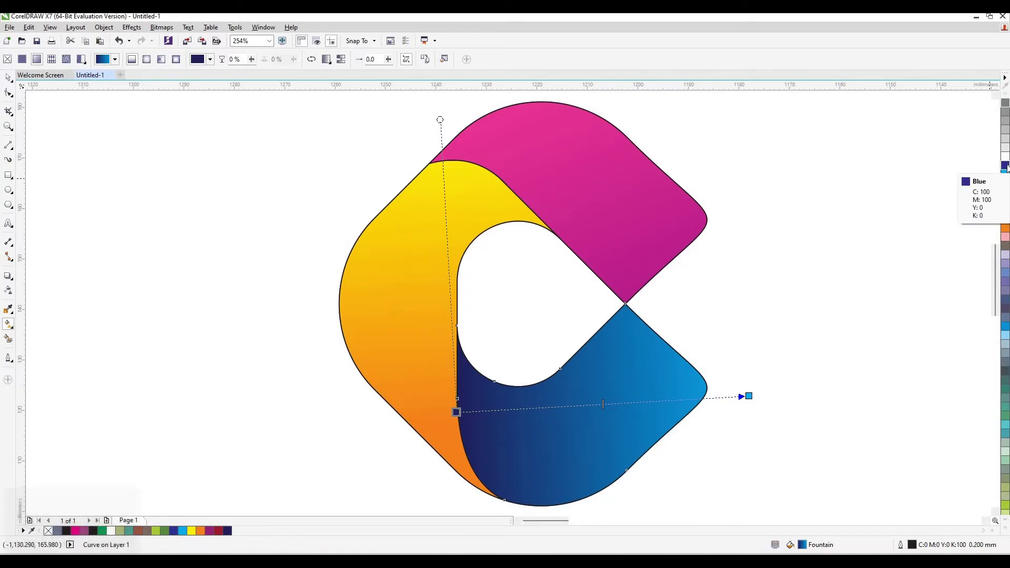
mouse_move(1005, 167)
left_mouse_down()
mouse_move(992, 190)
mouse_move(1000, 167)
left_mouse_up()
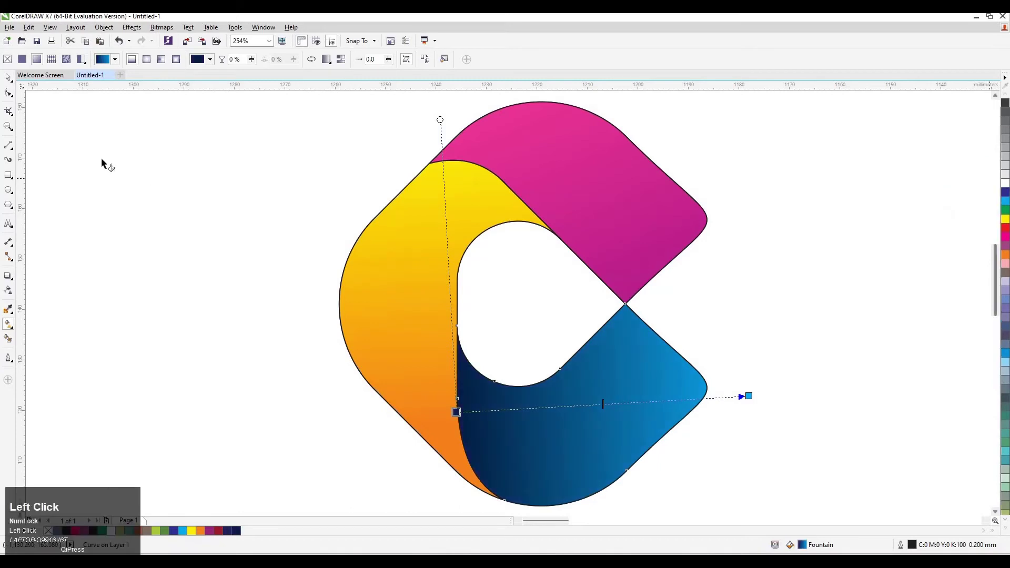
left_click(8, 78)
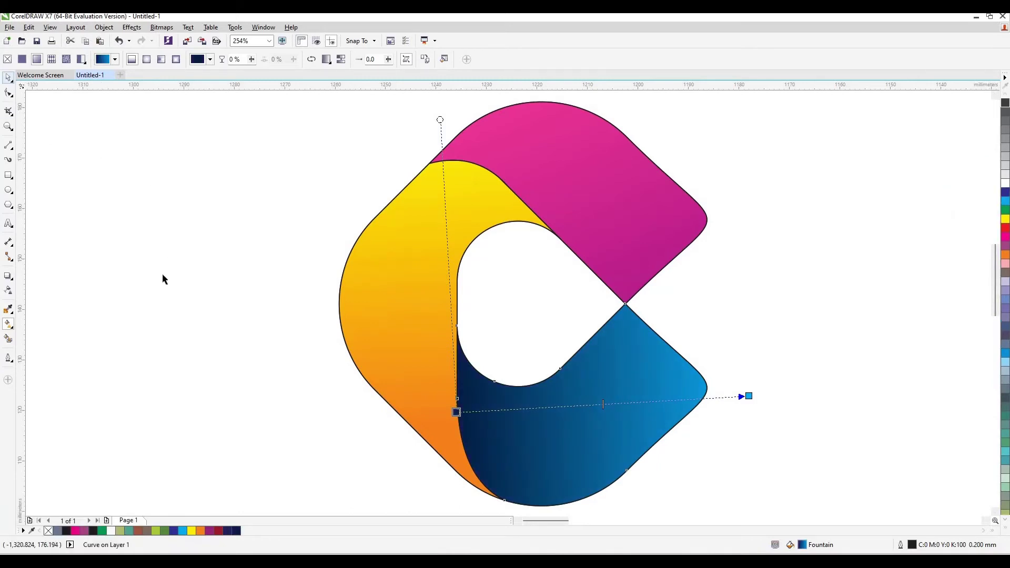
Select all three bands and set their outline to none, leaving only the gradient fills
left_click(308, 103)
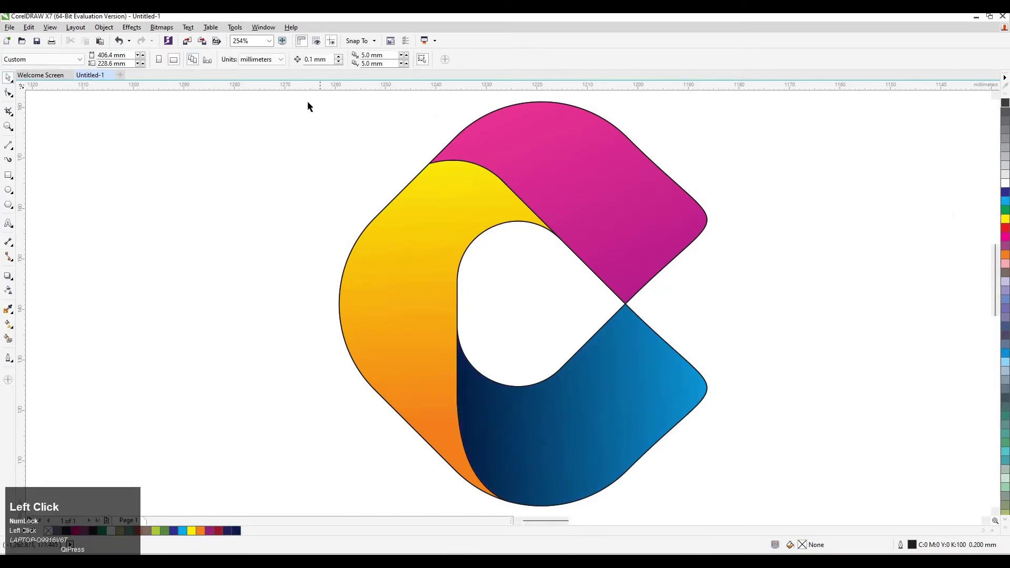
key("ctrl+a")
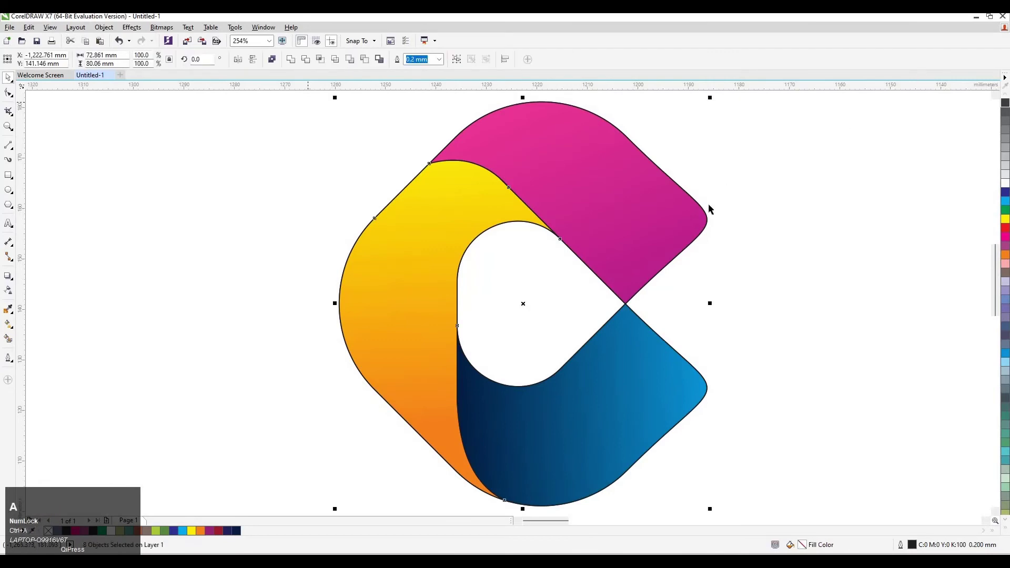
right_click(48, 531)
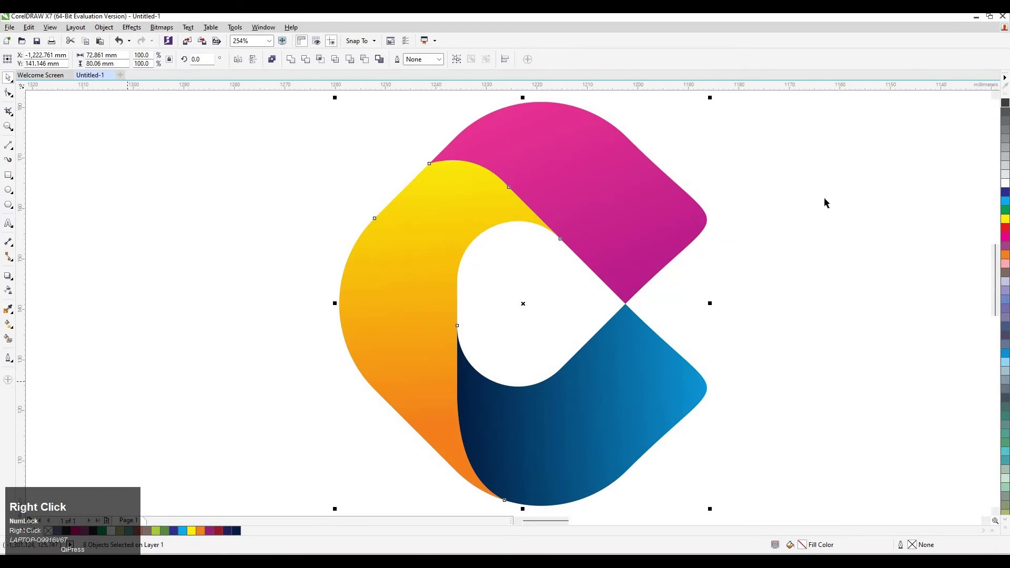
left_click(826, 276)
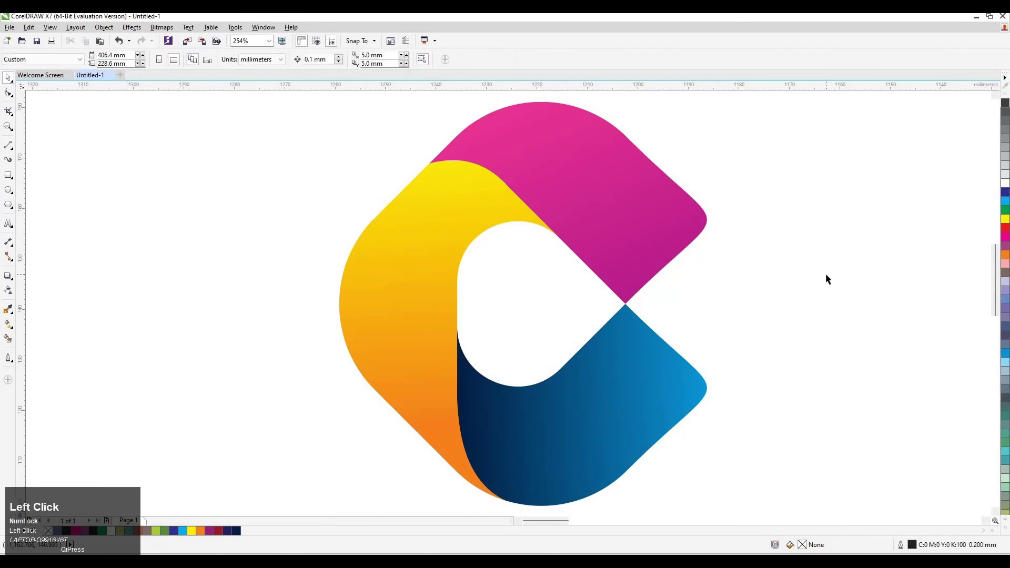